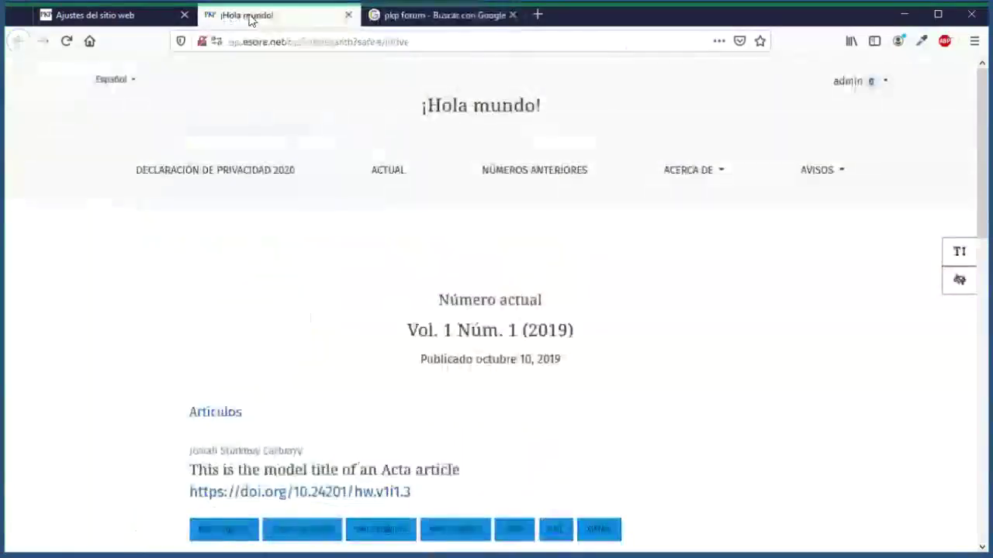
Return to the journal's website settings page and open the workflow settings (Flujo de trabajo).
left_click(150, 20)
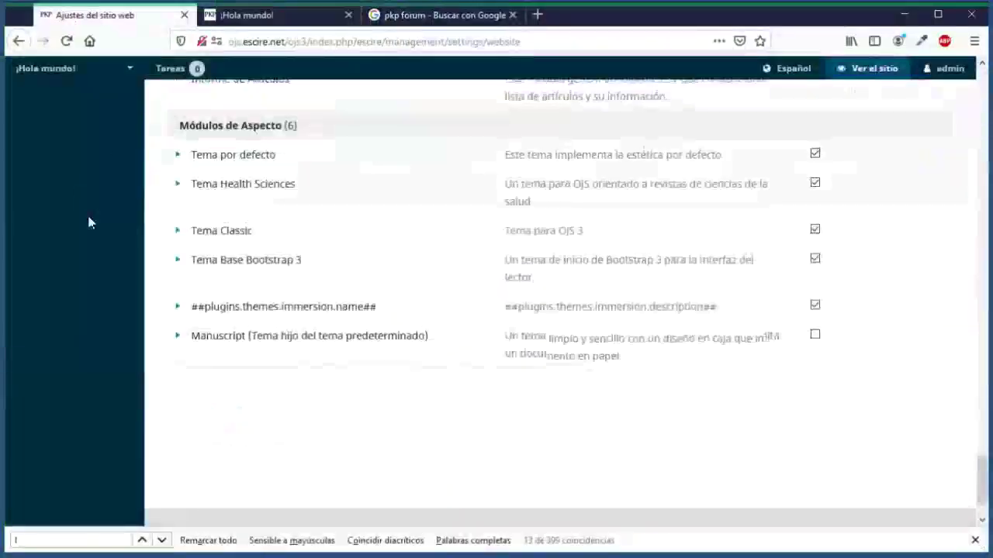
scroll(87, 222, "up", 3)
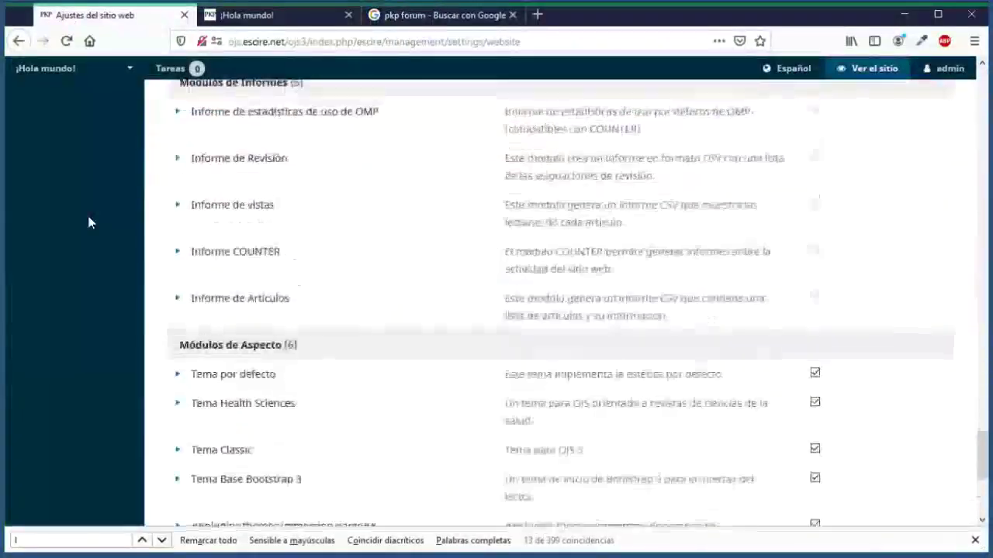
scroll(88, 221, "up", 6)
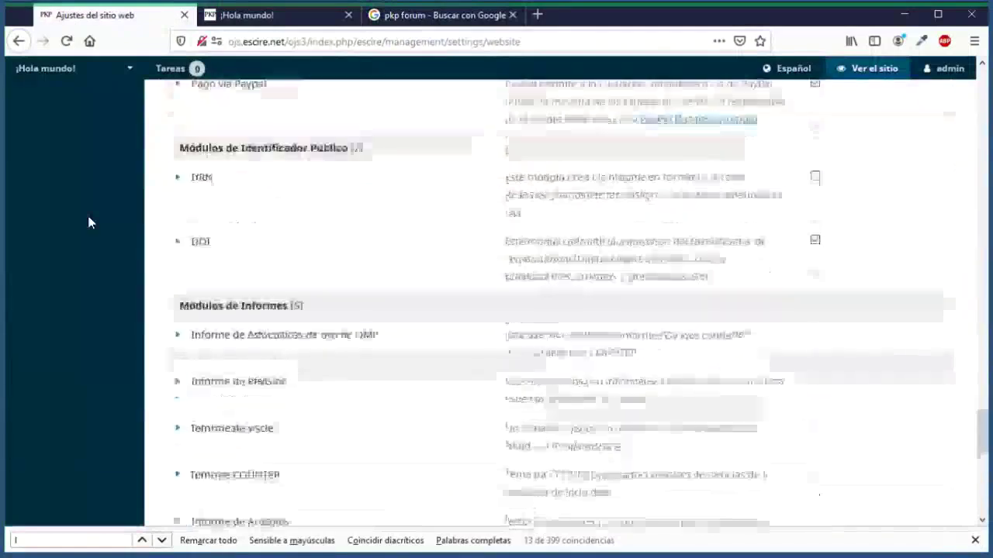
scroll(88, 223, "up", 8)
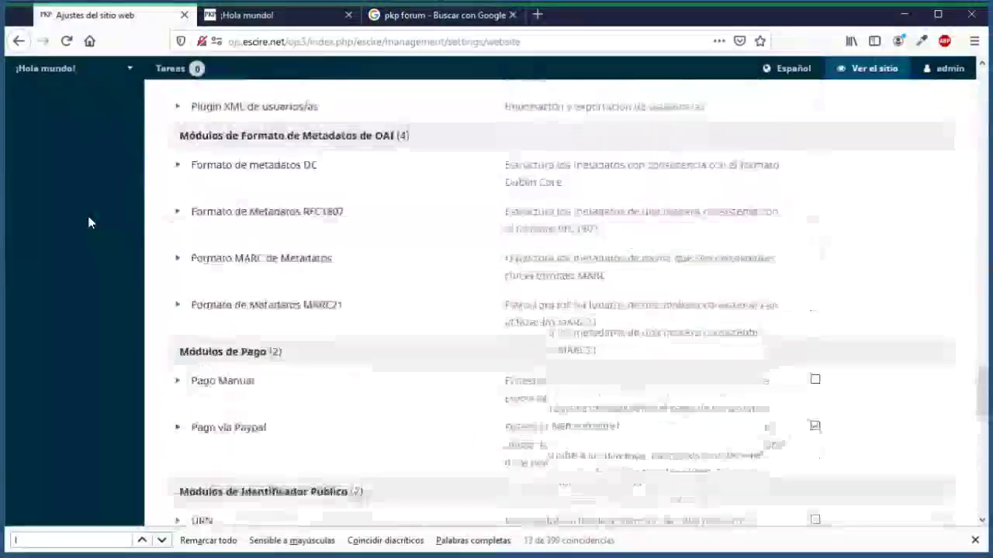
scroll(88, 215, "up", 15)
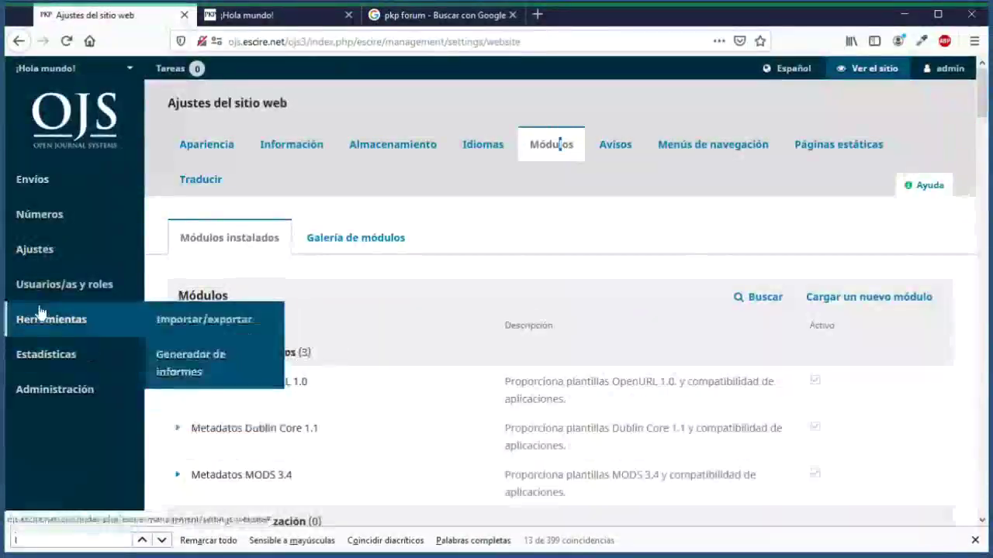
mouse_move(74, 251)
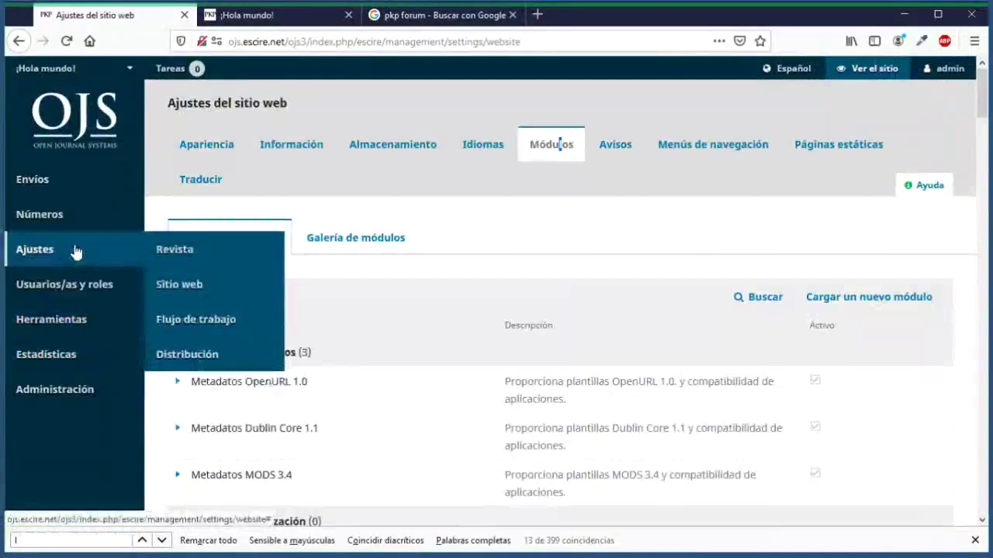
left_click(190, 333)
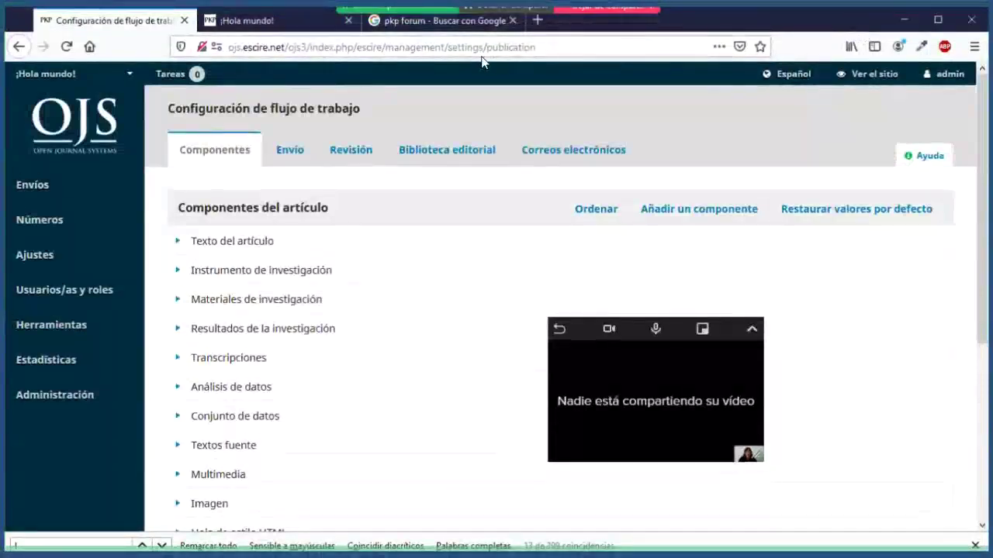
Search Google for "pkp email" and open the Email page of PKP Docs.
left_click(395, 29)
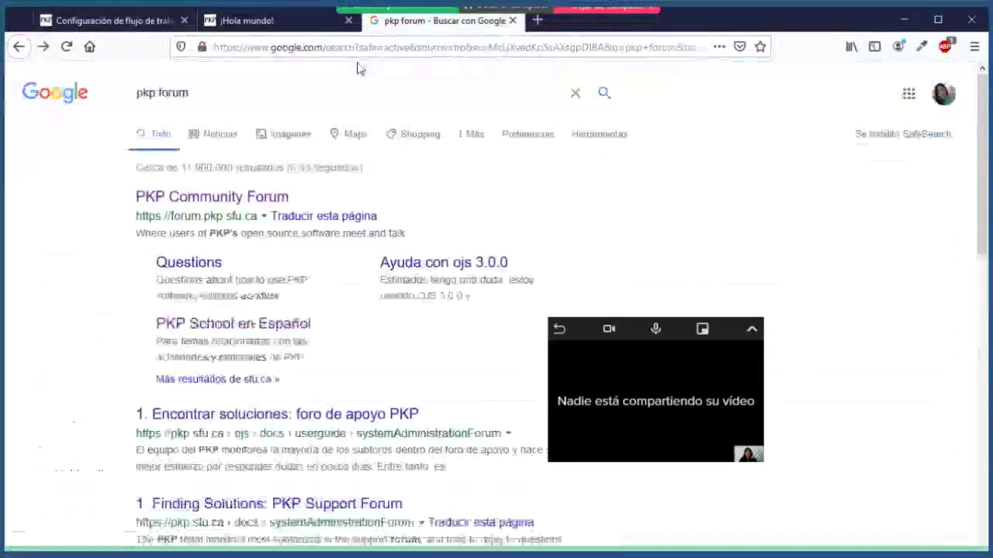
left_click_drag(215, 100, 165, 101)
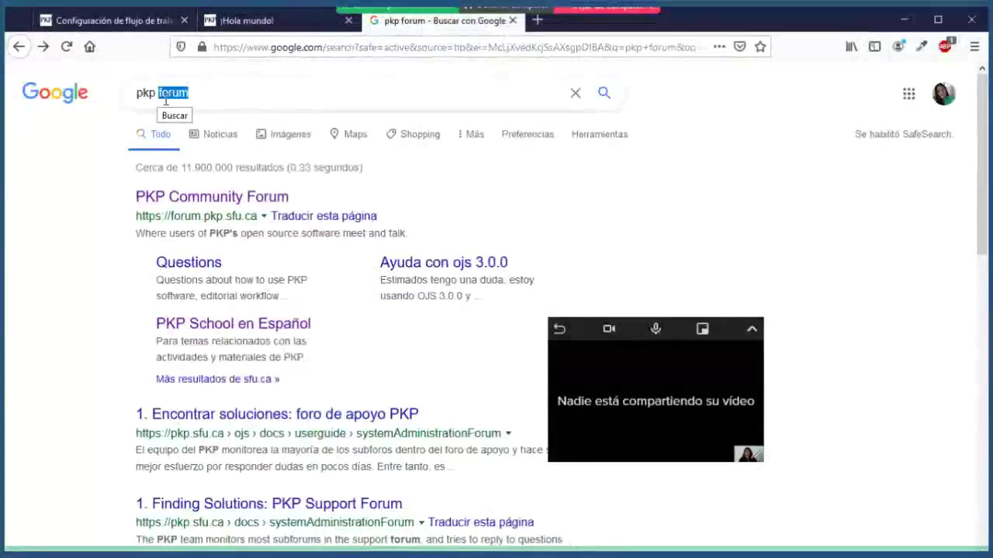
type("e")
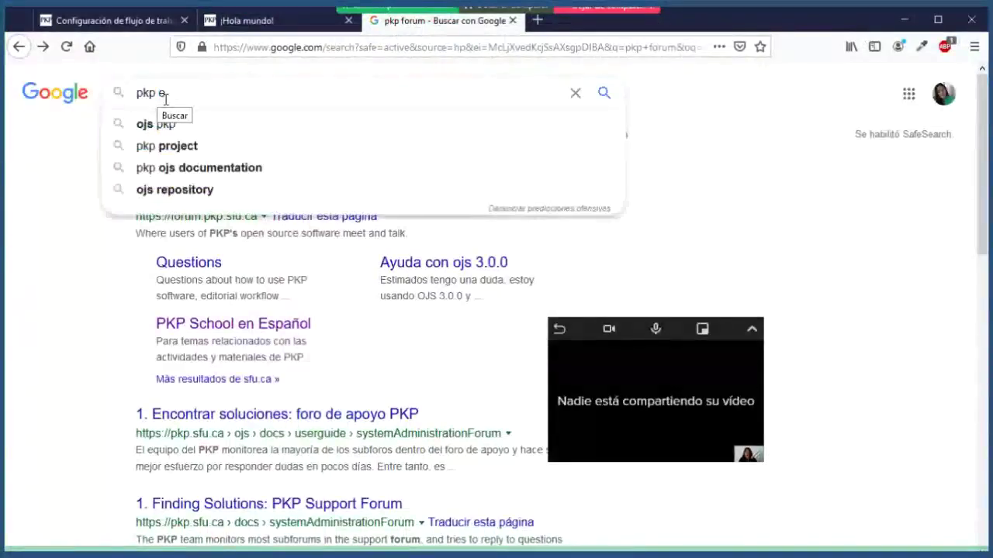
type("mail")
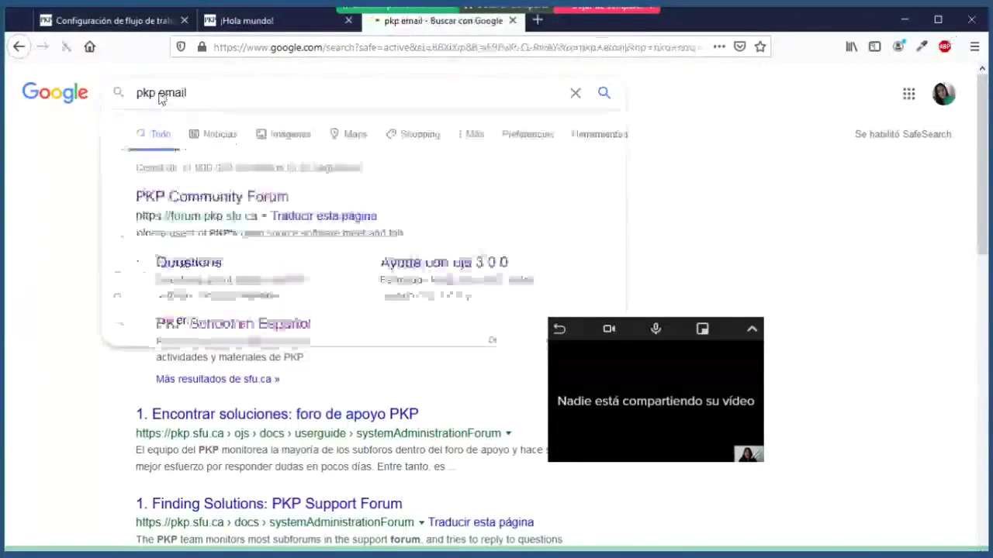
key("Return")
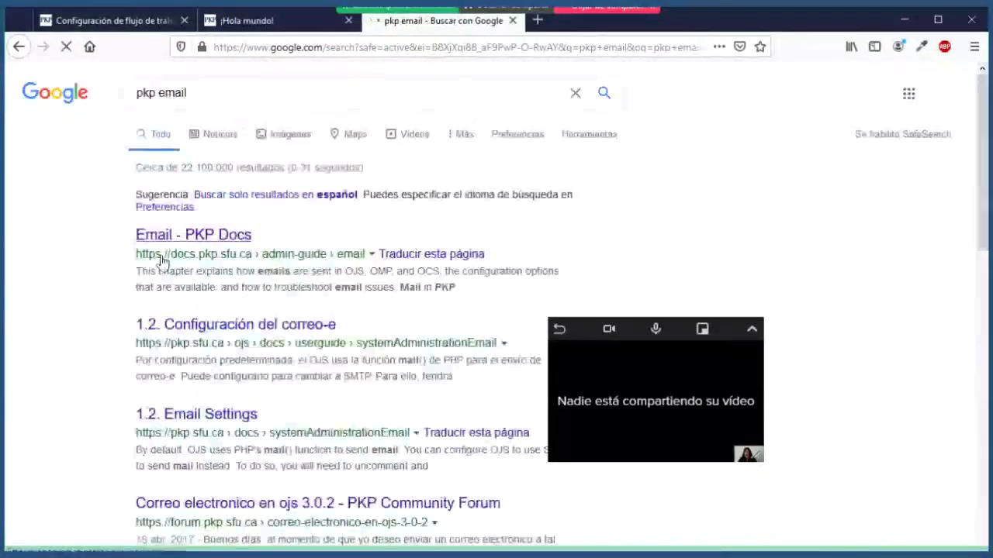
left_click(233, 242)
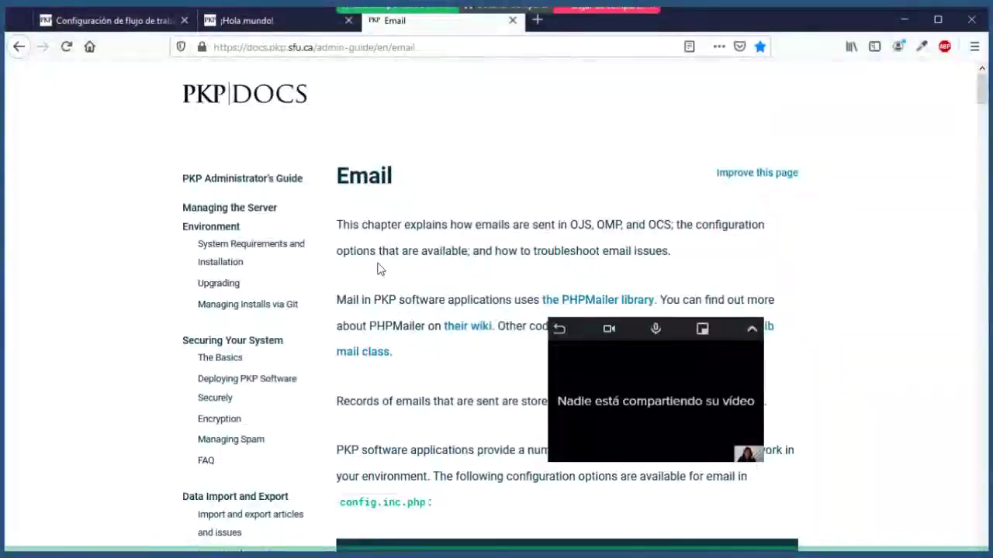
Examine the config.inc.php email options in the guide, highlighting mail() and the SMTP lines through smtp_password.
scroll(377, 269, "down", 10)
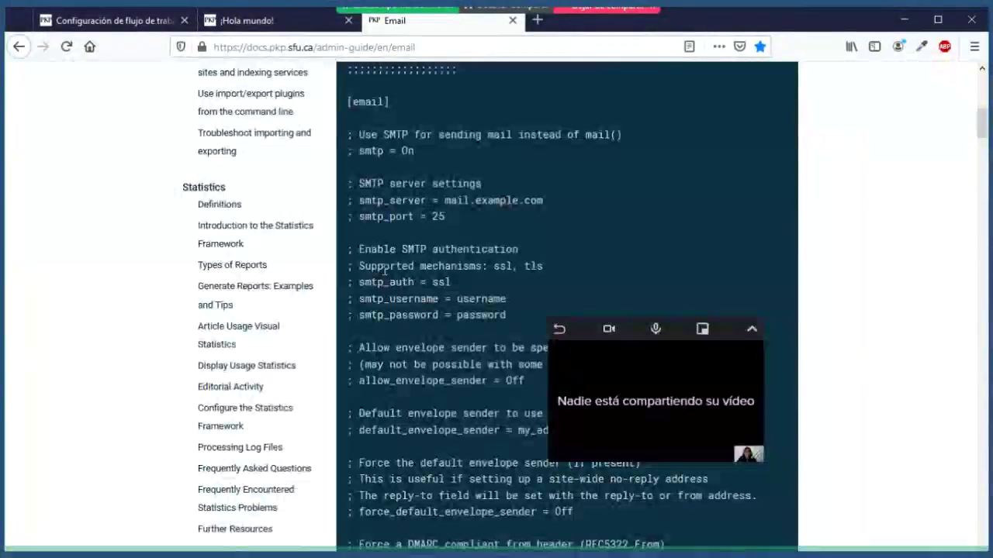
scroll(384, 269, "up", 1)
scroll(384, 269, "up", 4)
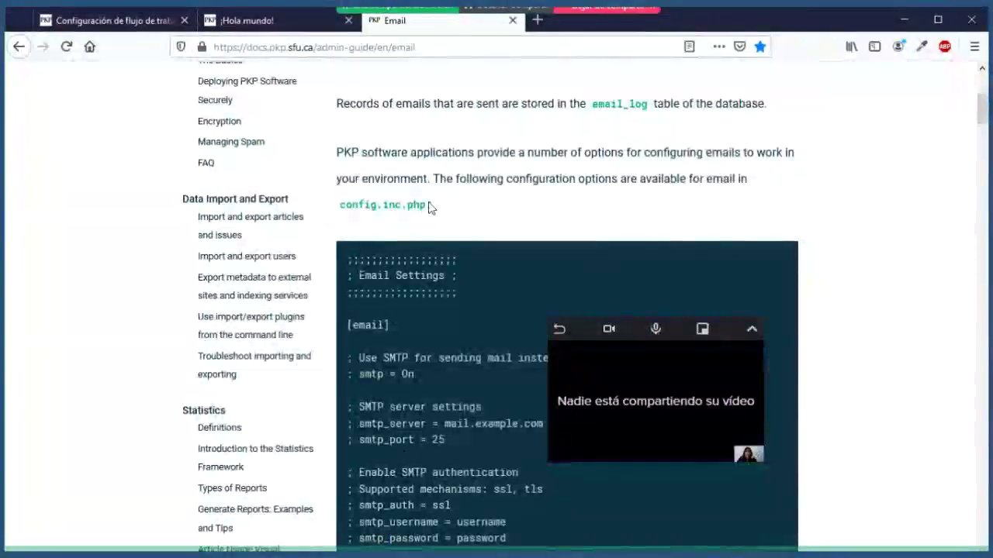
scroll(431, 208, "down", 2)
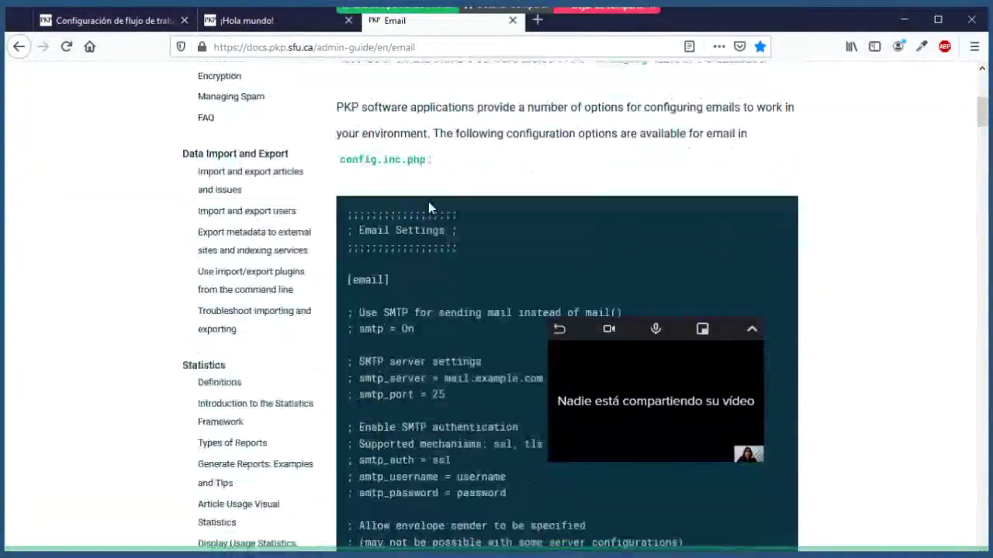
scroll(436, 207, "down", 2)
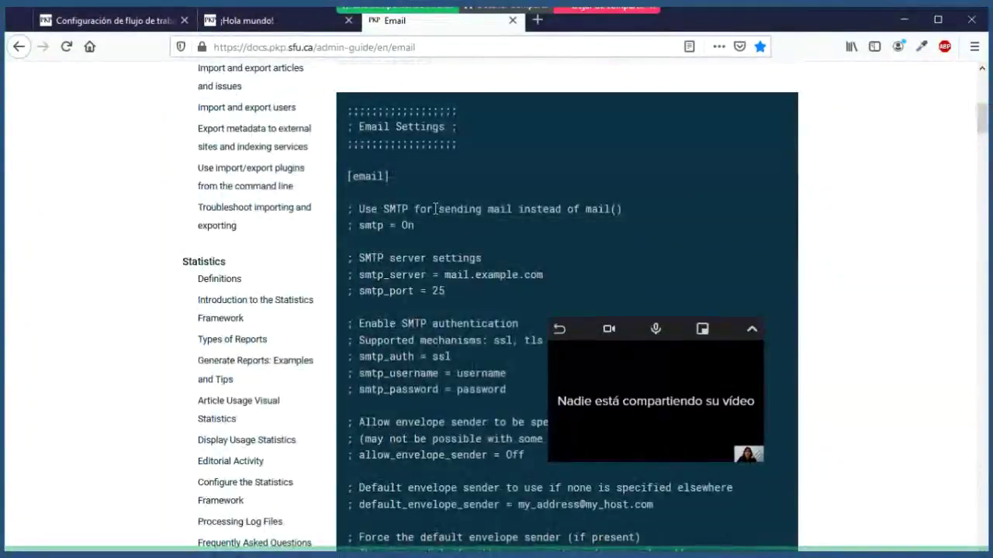
left_click_drag(586, 209, 629, 213)
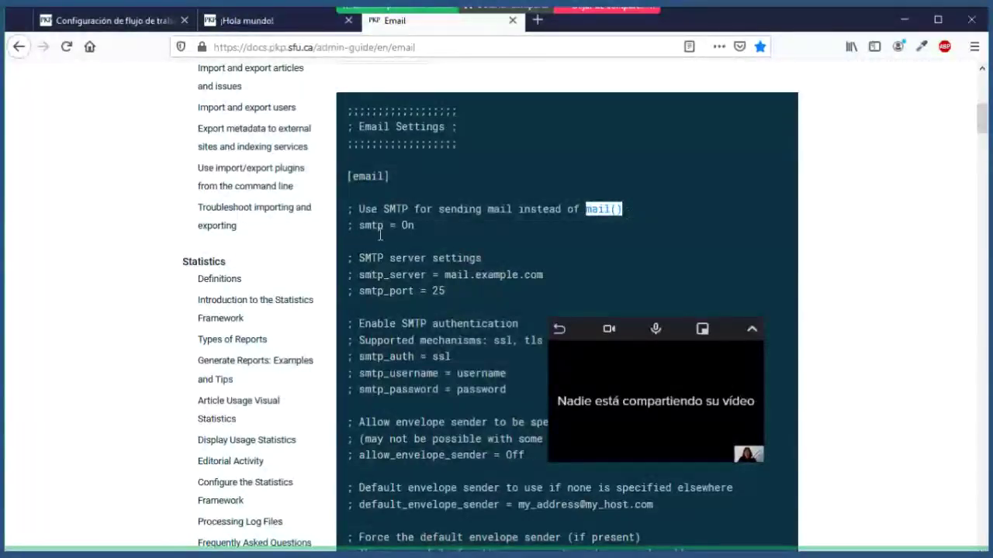
left_click_drag(363, 209, 509, 394)
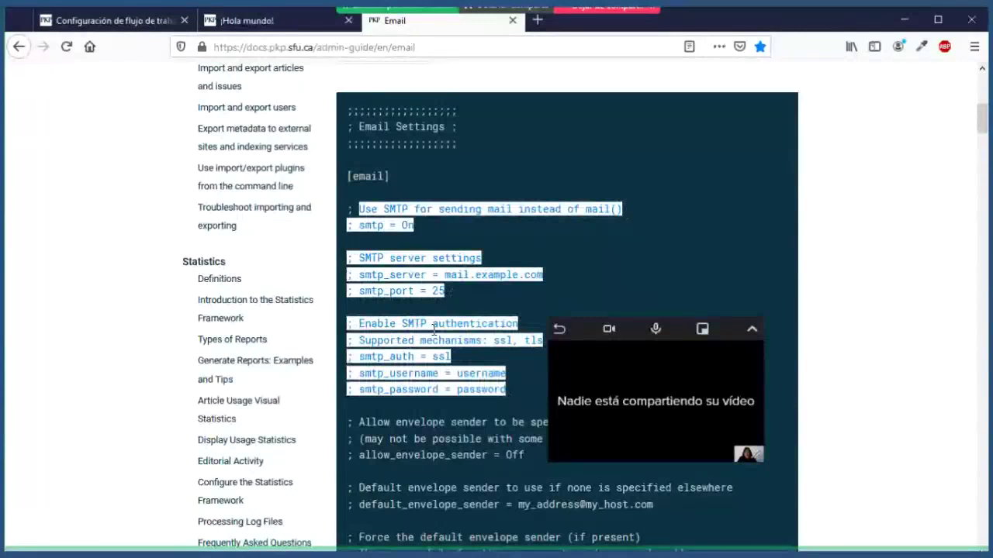
Find the Gmail SMTP example for OJS 3.x and highlight its whole configuration and the smtp value.
scroll(433, 329, "down", 1)
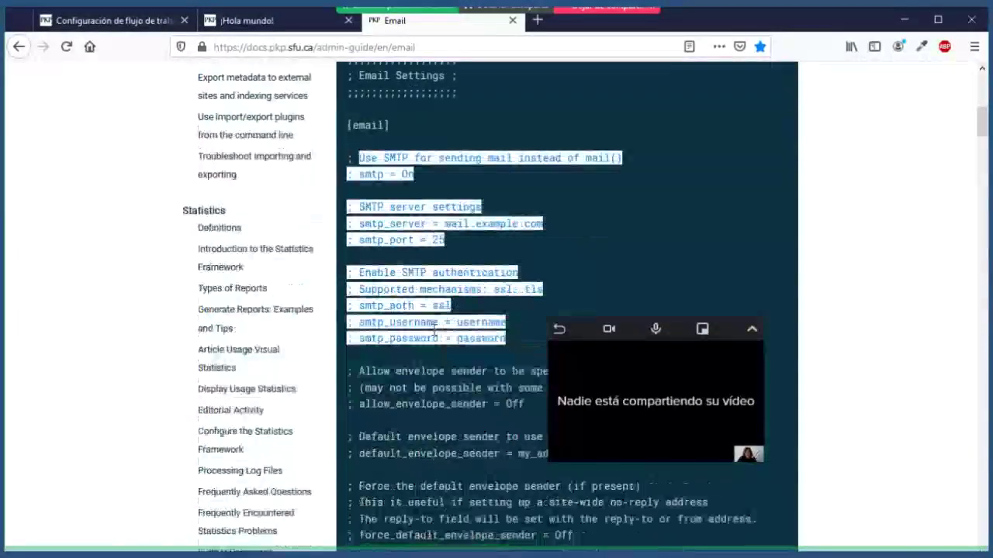
scroll(434, 329, "down", 15)
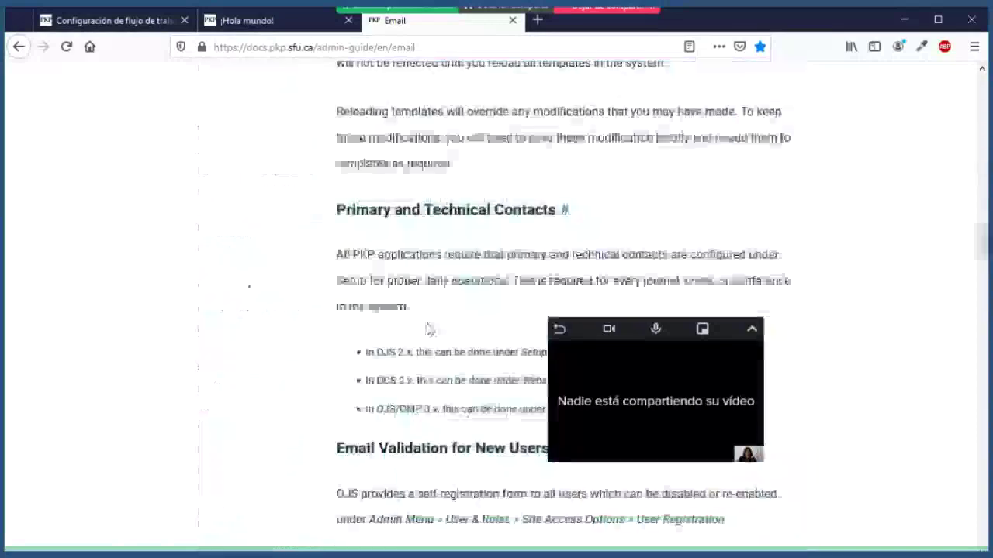
scroll(426, 329, "down", 5)
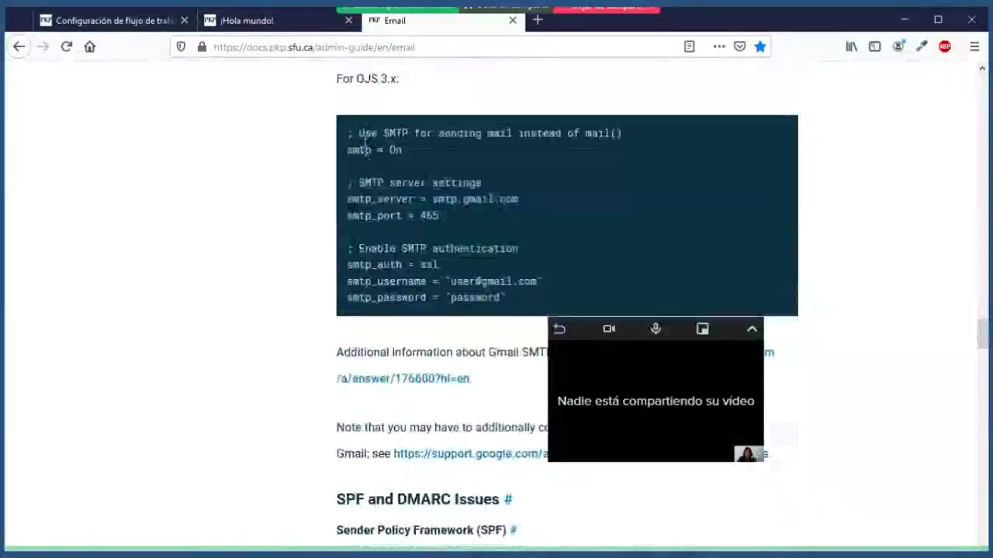
left_click_drag(358, 133, 508, 298)
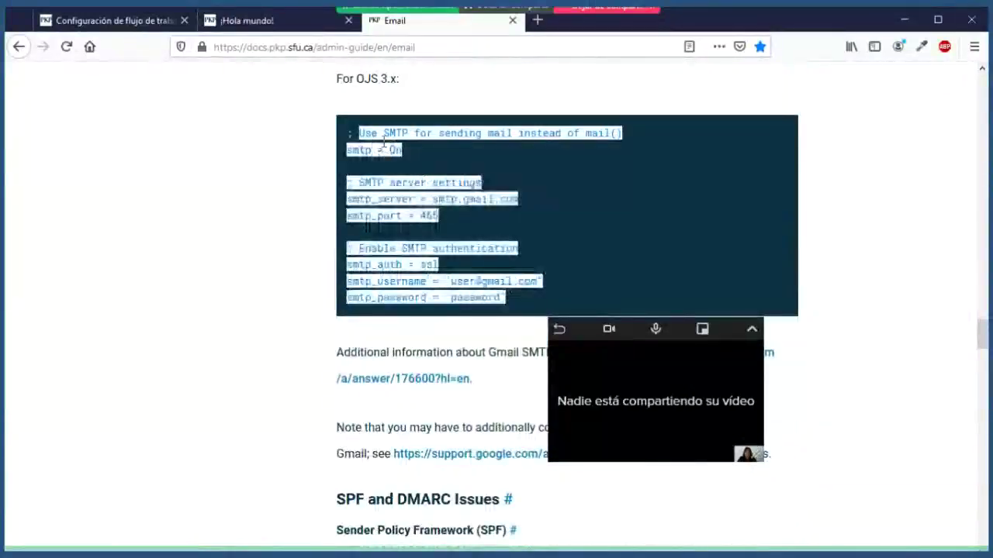
left_click(394, 155)
double_click(394, 153)
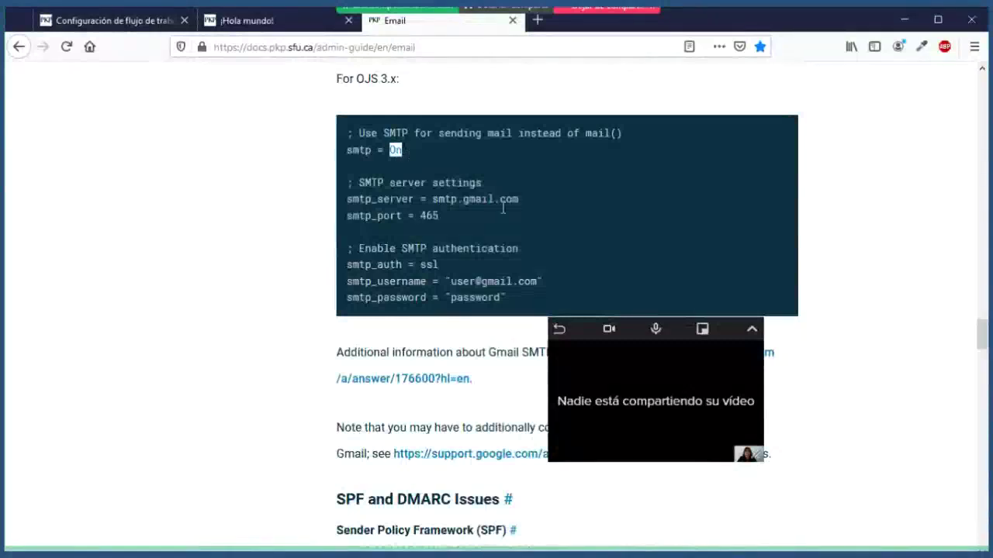
Examine the server, port and authentication lines of the OJS 3.x Gmail example, highlighting smtp.gmail.com.
left_click_drag(517, 199, 439, 211)
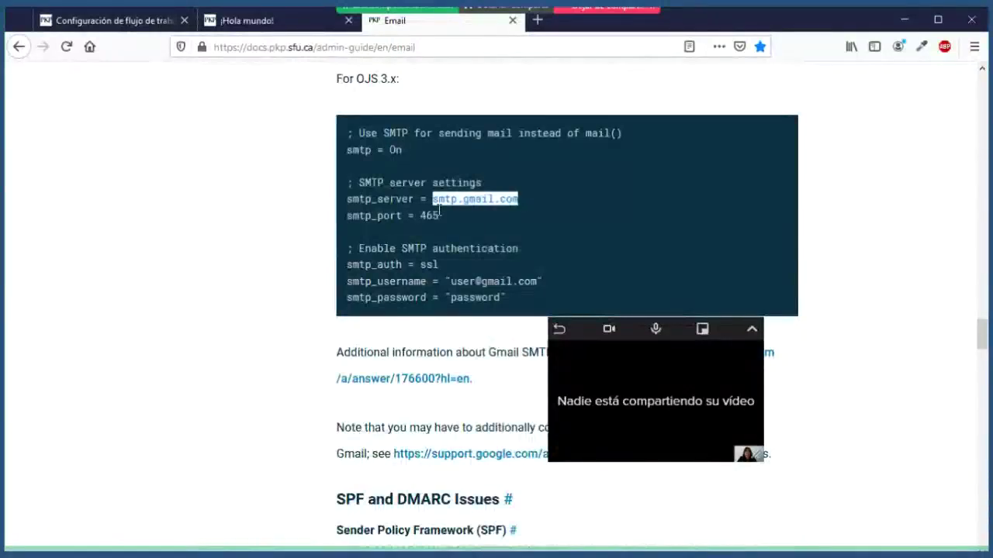
double_click(429, 217)
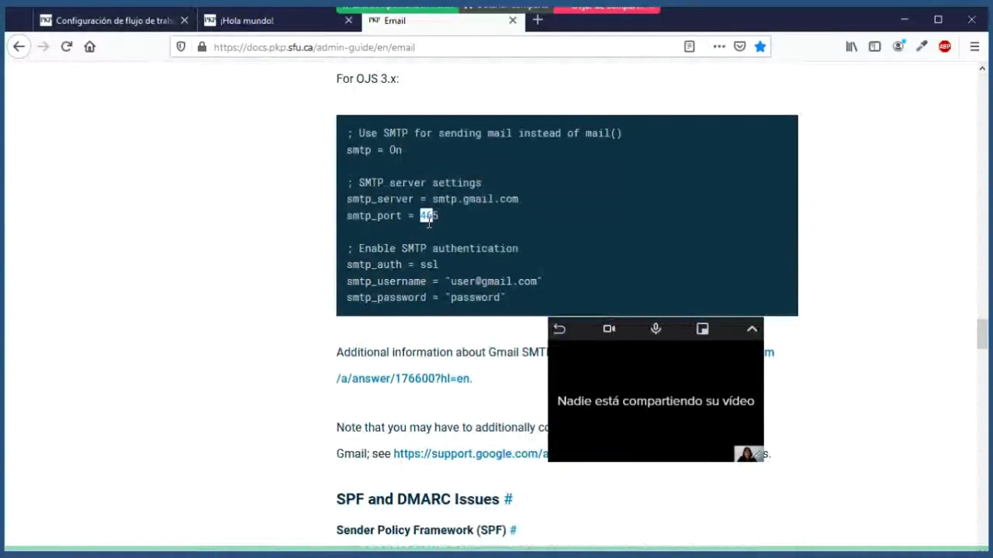
left_click_drag(439, 220, 516, 208)
double_click(431, 218)
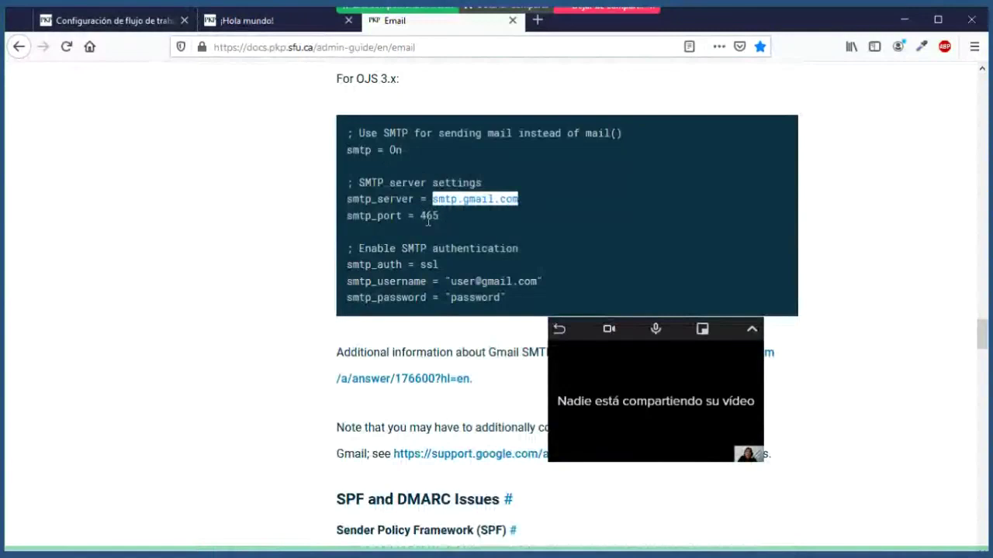
double_click(431, 217)
left_click_drag(471, 262, 508, 304)
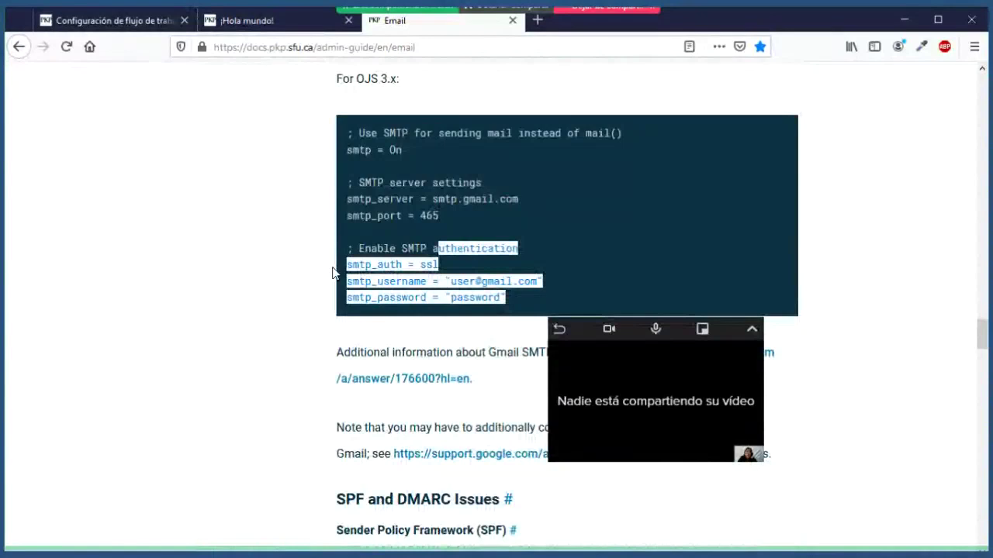
left_click(459, 268)
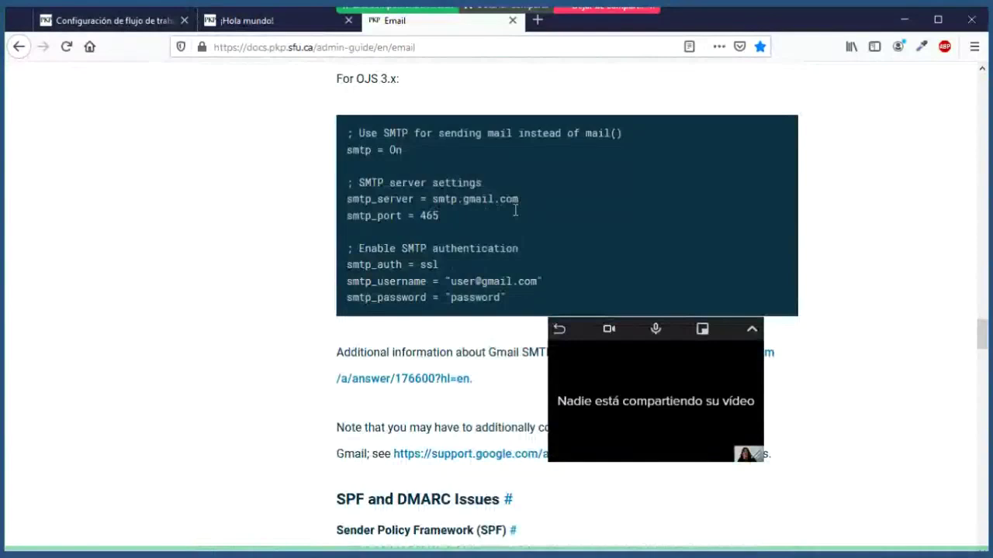
left_click_drag(519, 200, 440, 206)
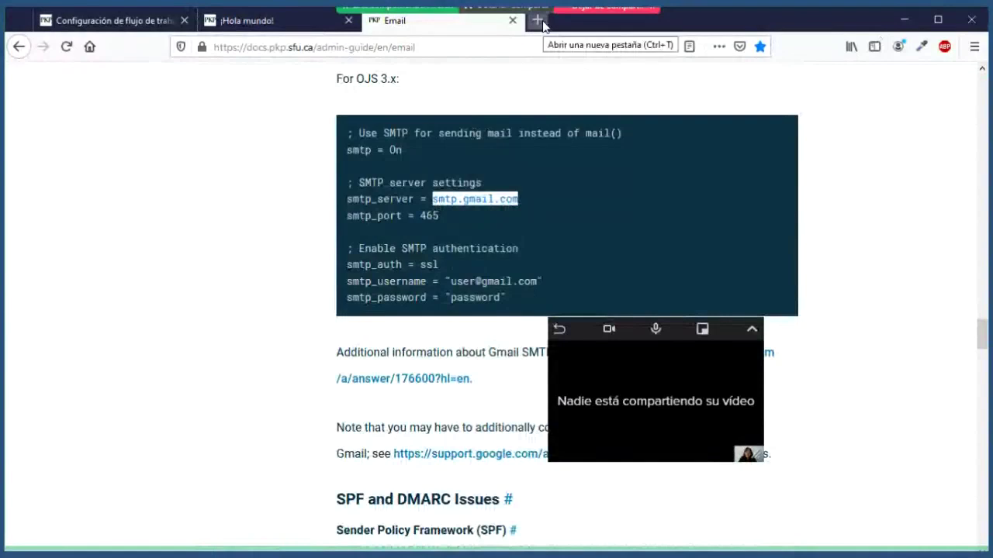
Open Google's saved "Acceso de aplicaciones poco seguras" page in a new tab, highlight its access option, and return to the PKP Email guide.
key("ctrl+t")
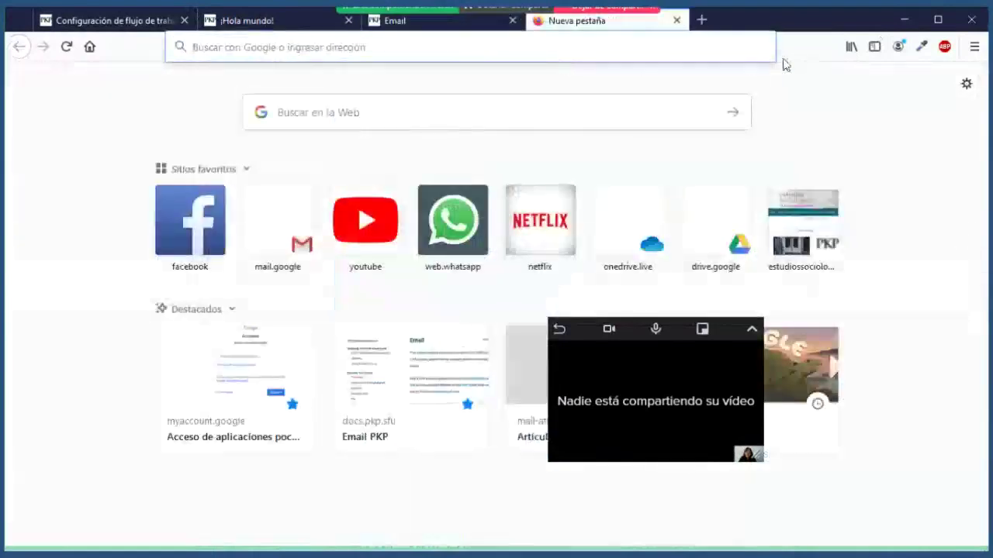
left_click(851, 47)
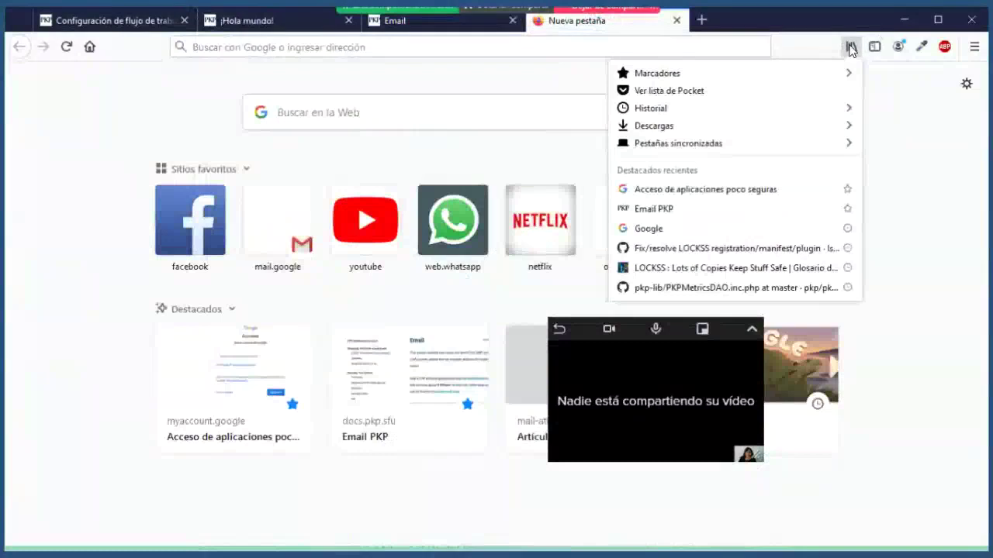
left_click(753, 190)
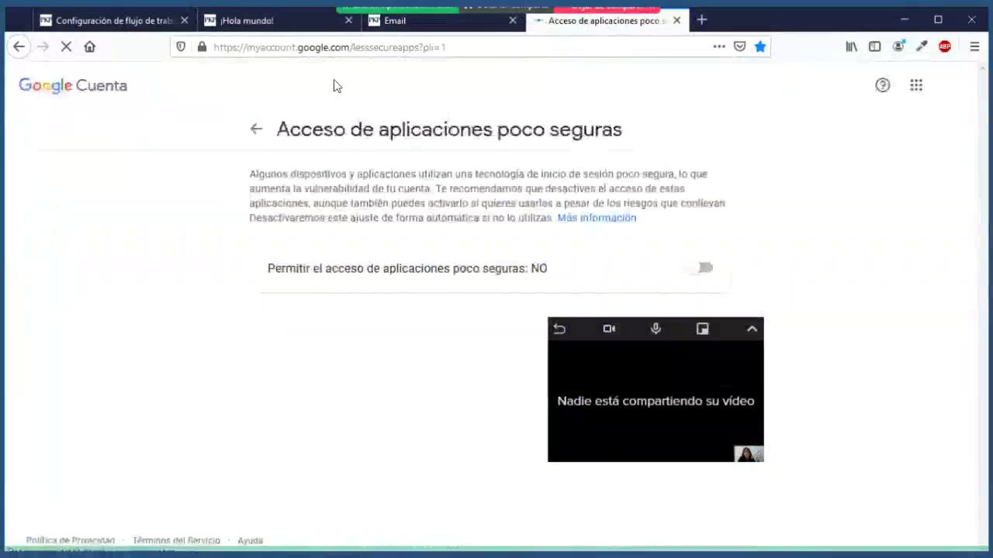
left_click_drag(281, 273, 526, 278)
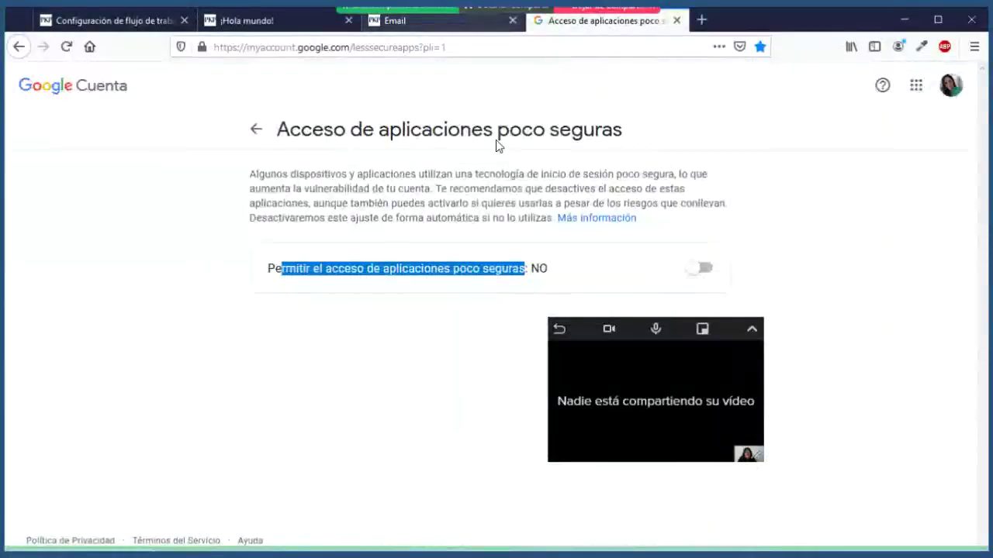
key("ctrl+Page_Up")
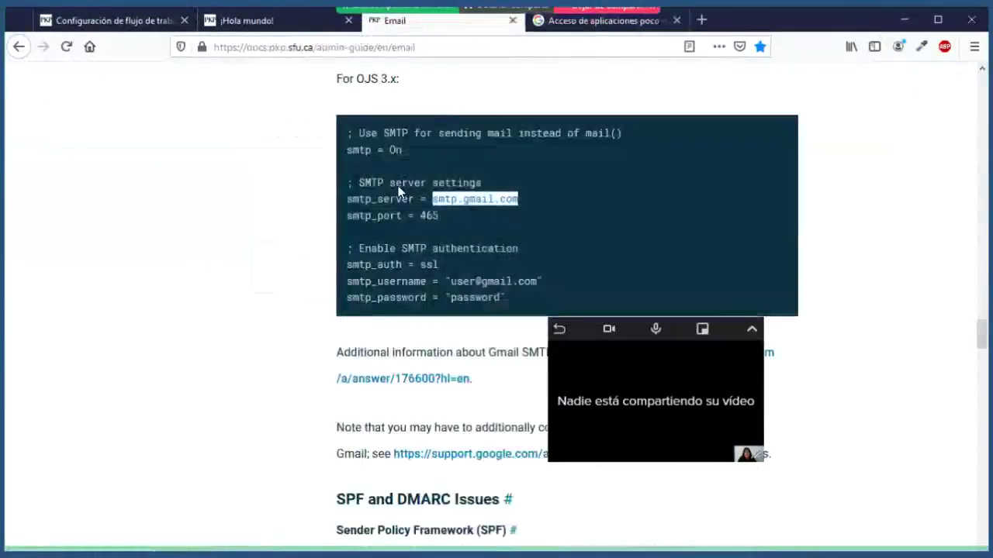
Revisit Google's "Acceso de aplicaciones poco seguras" page and copy the web address of the PKP Email guide.
left_click(577, 23)
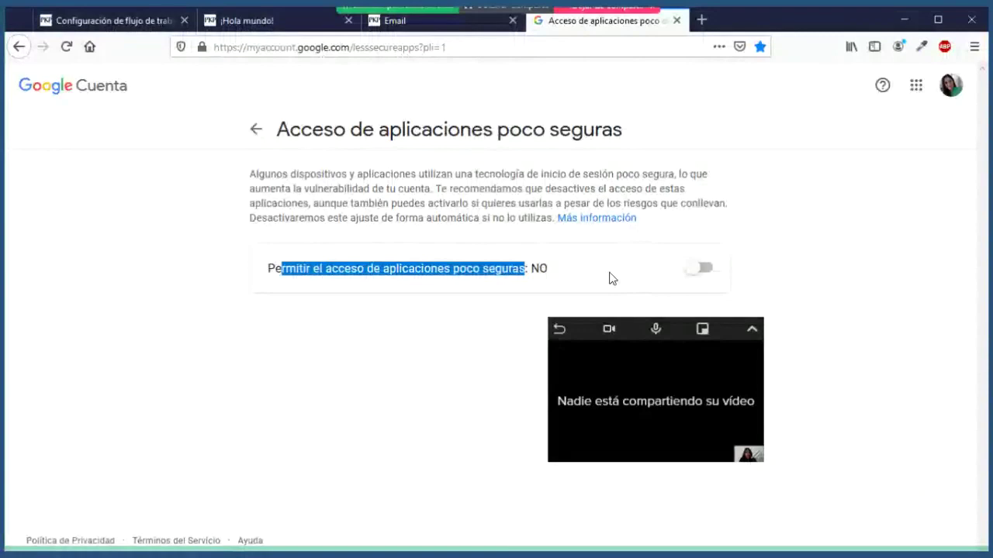
left_click(465, 23)
left_click(341, 47)
right_click(335, 48)
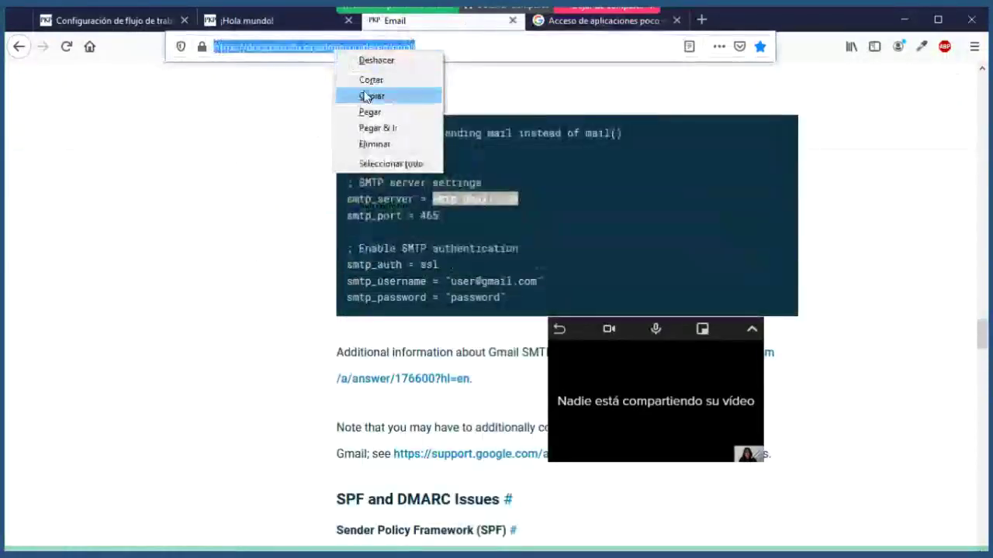
left_click(366, 96)
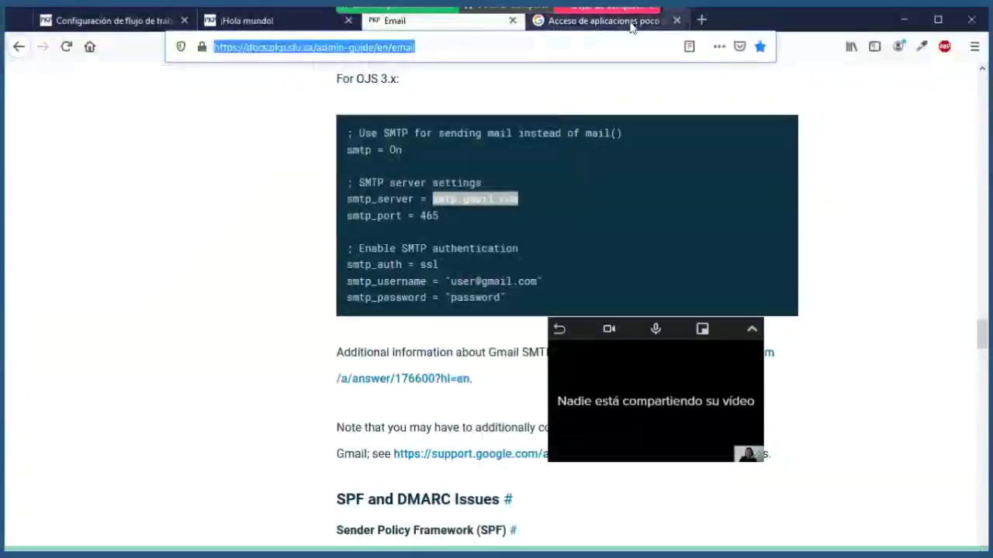
Select the web address of Google's "Acceso de aplicaciones poco seguras" page and close that page.
left_click(629, 22)
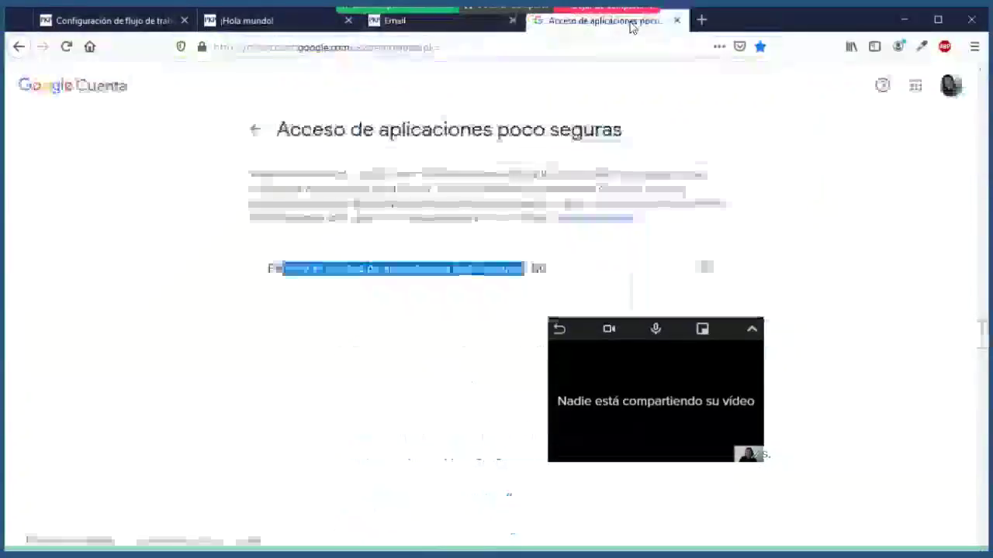
left_click(385, 48)
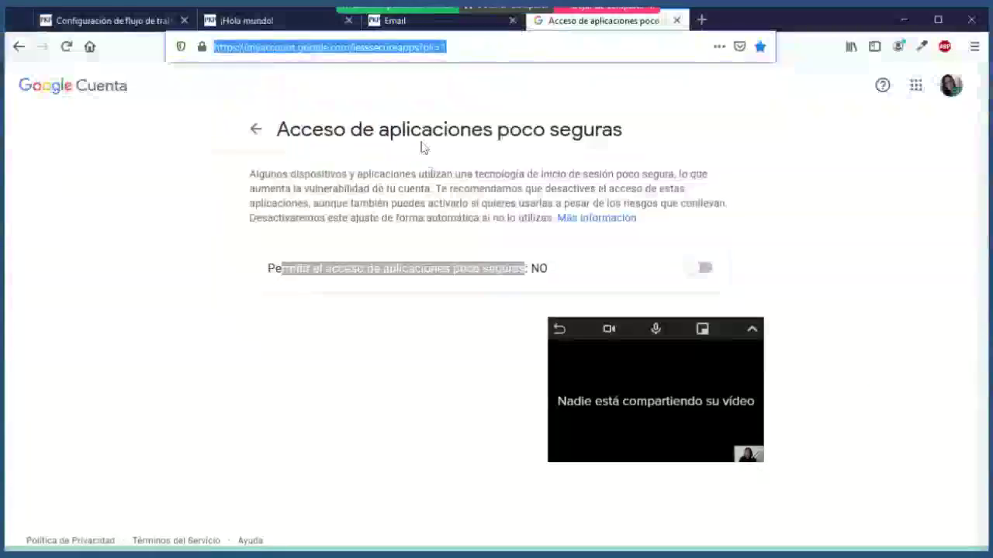
left_click(677, 21)
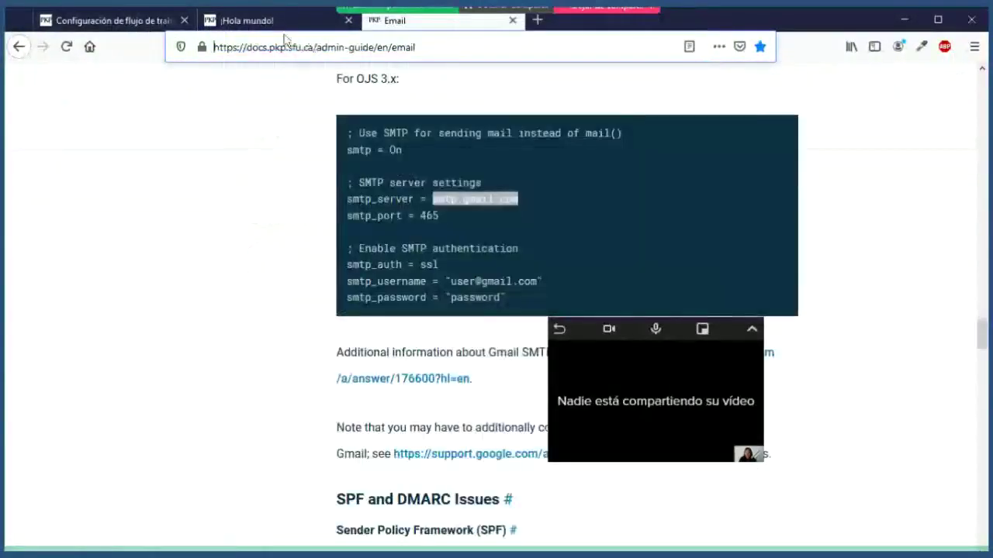
Open the Revisión section of the OJS workflow settings and highlight the note about enabling scheduled_tasks for automatic reminders.
left_click(135, 24)
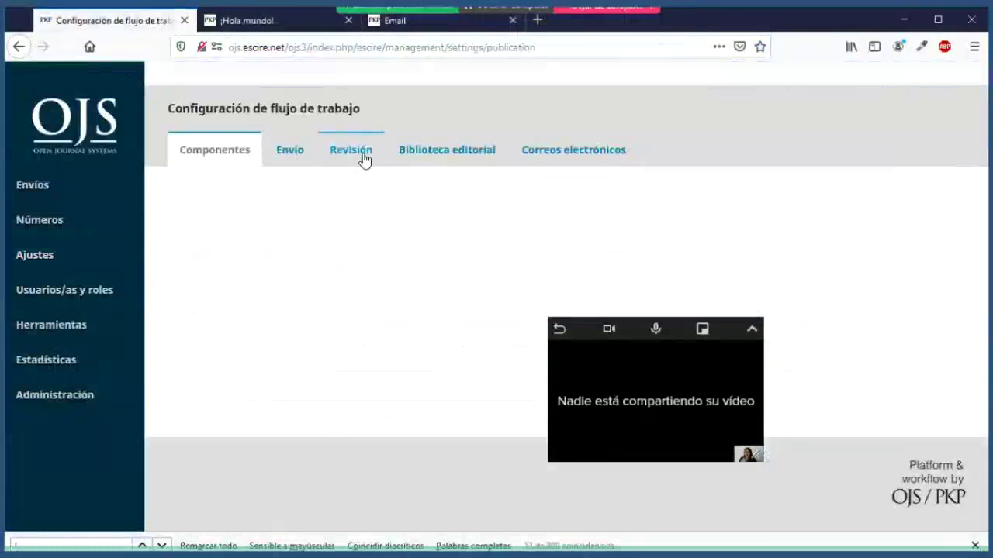
scroll(407, 236, "down", 3)
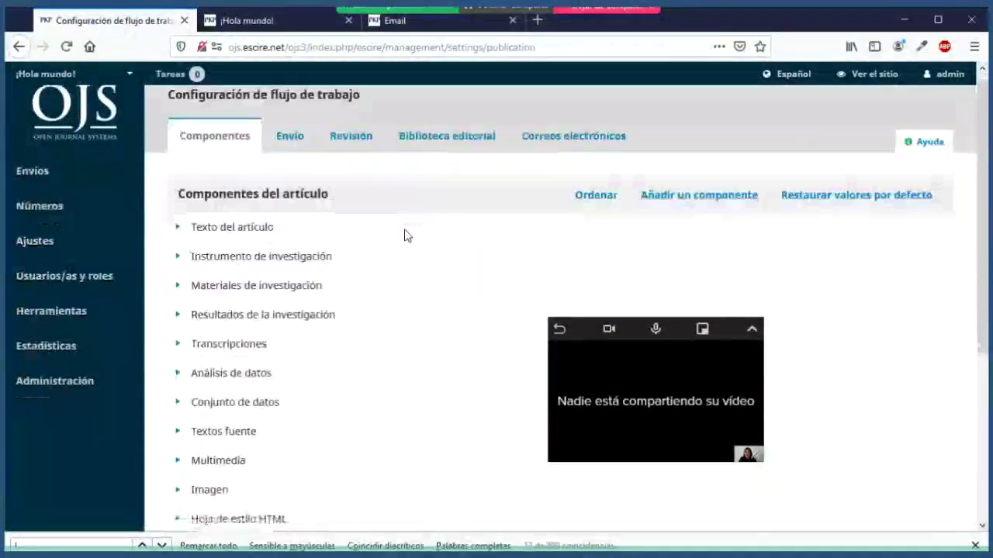
scroll(407, 235, "up", 4)
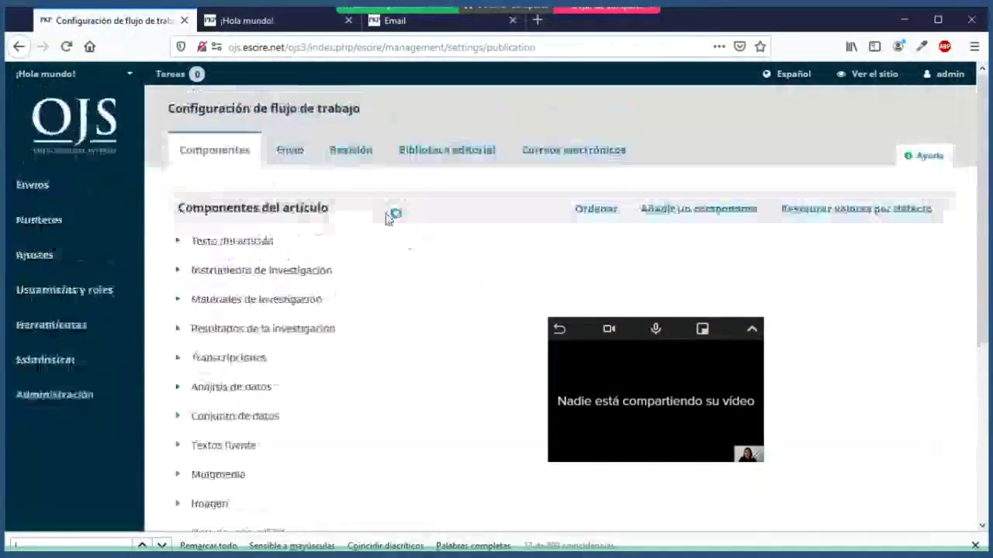
left_click(357, 155)
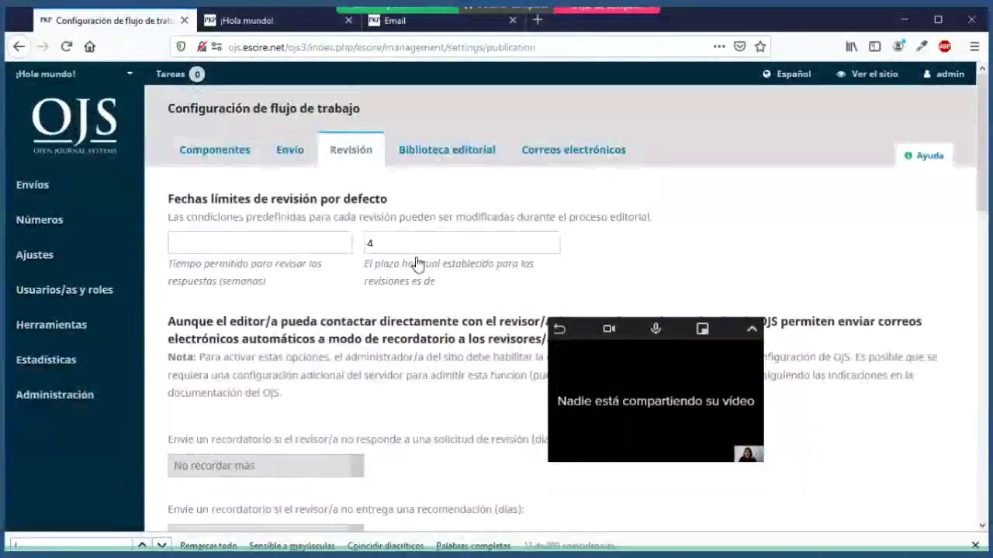
scroll(415, 262, "down", 3)
left_click_drag(458, 209, 760, 243)
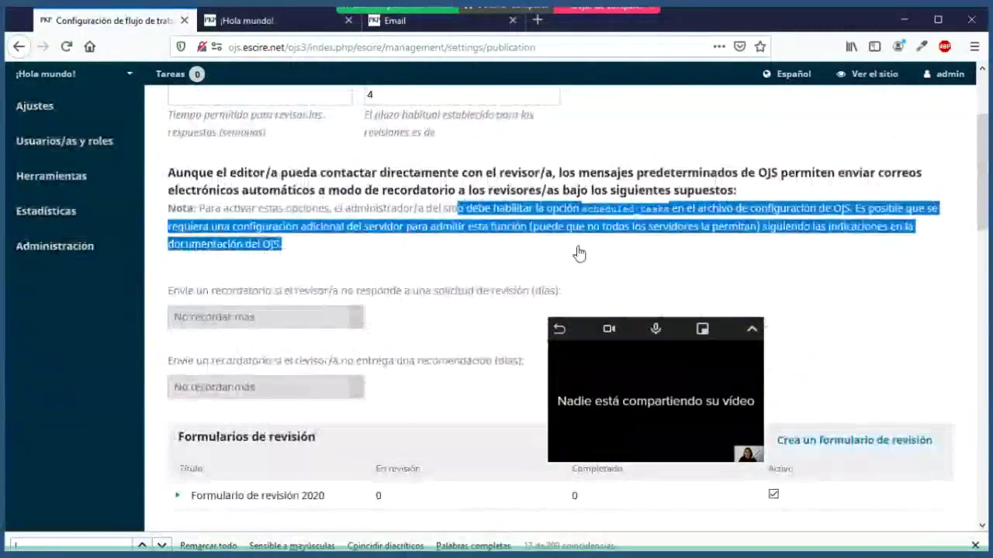
left_click(432, 266)
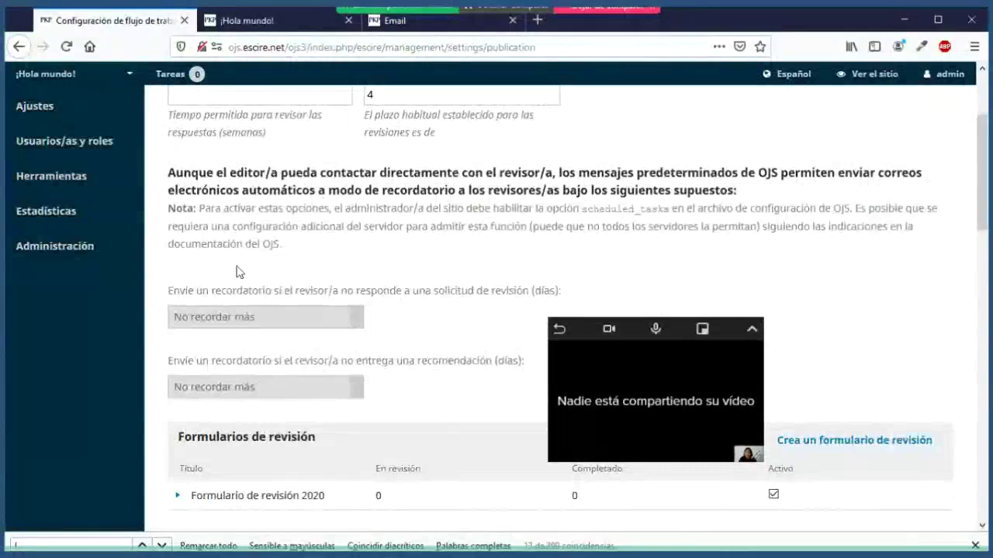
Replace the Email guide with the demo journal at demo.publicknowledgeproject.org/pkpschool/ojs3/index.php/rat/index, searching the address history for "rat", and look over its homepage.
left_click(435, 29)
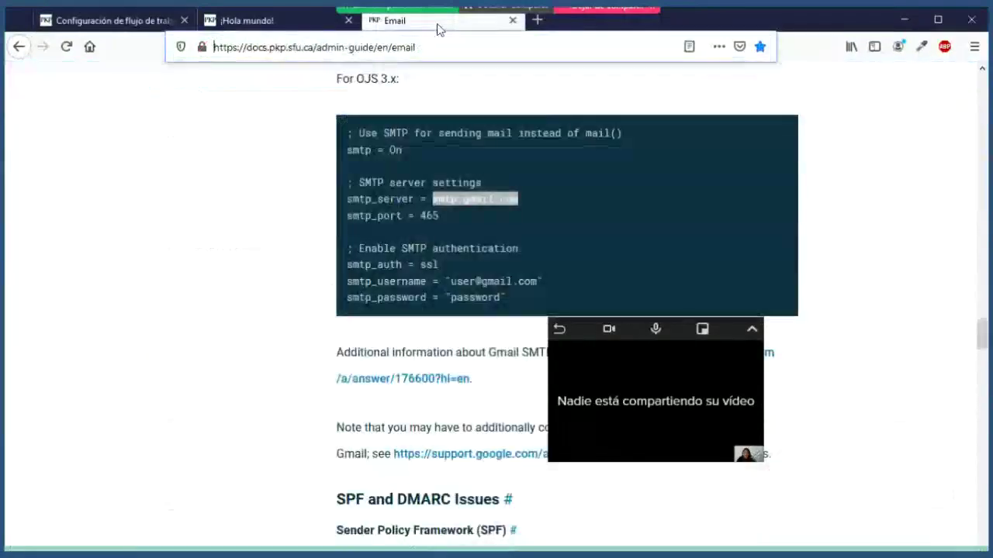
left_click(428, 48)
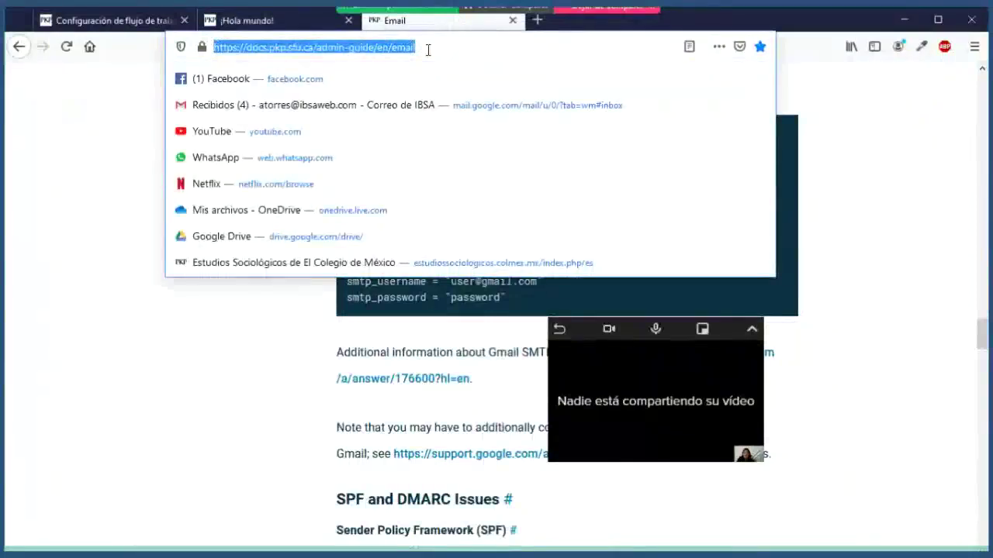
type("rat")
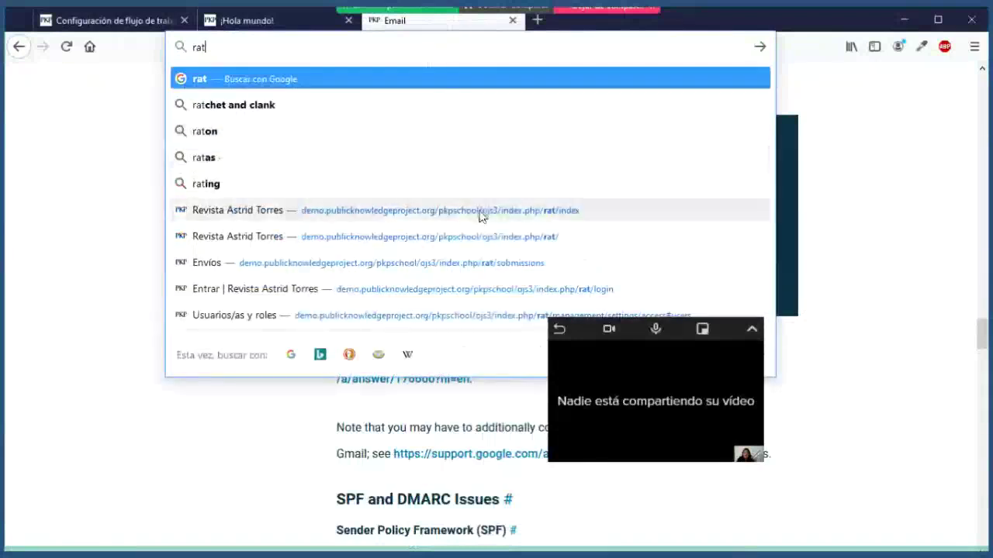
left_click(481, 217)
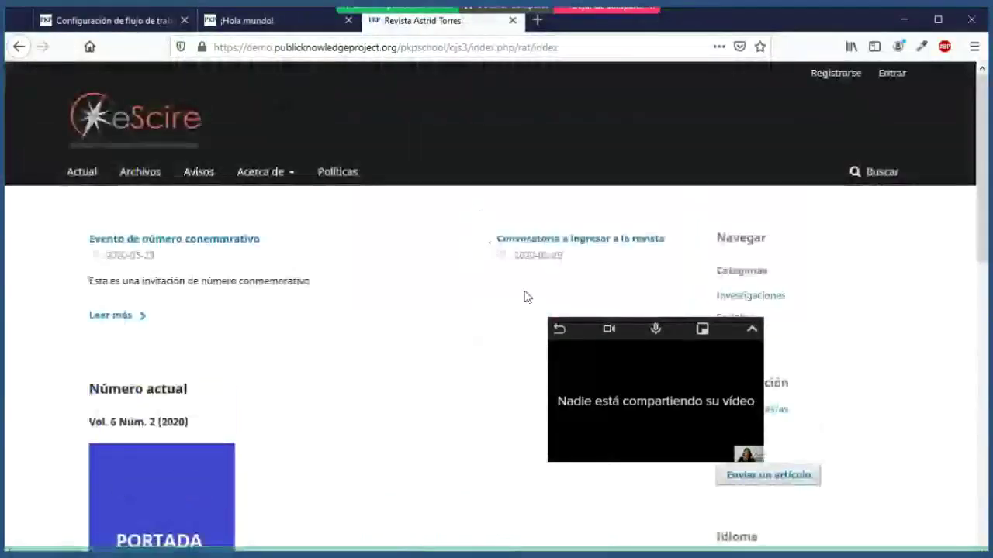
scroll(454, 303, "down", 3)
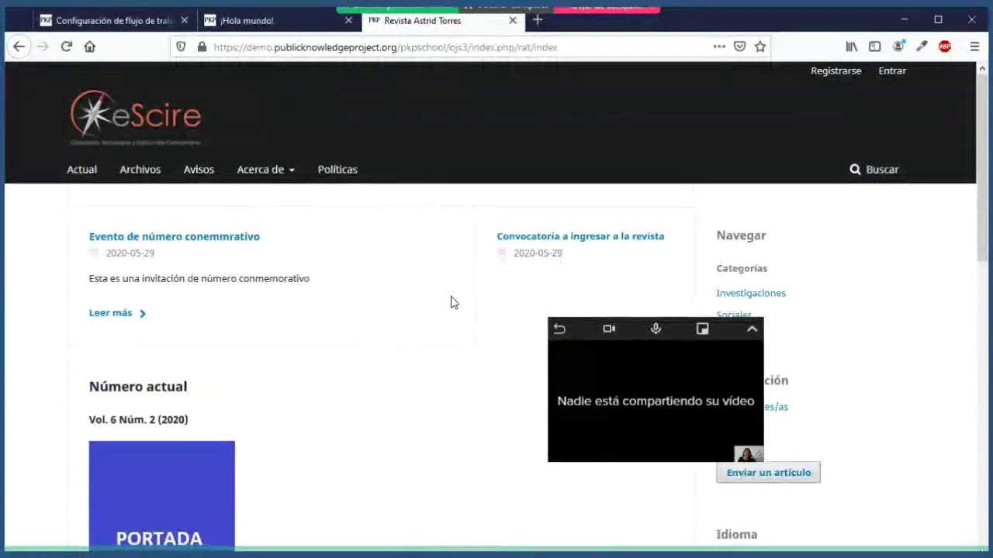
scroll(454, 303, "down", 5)
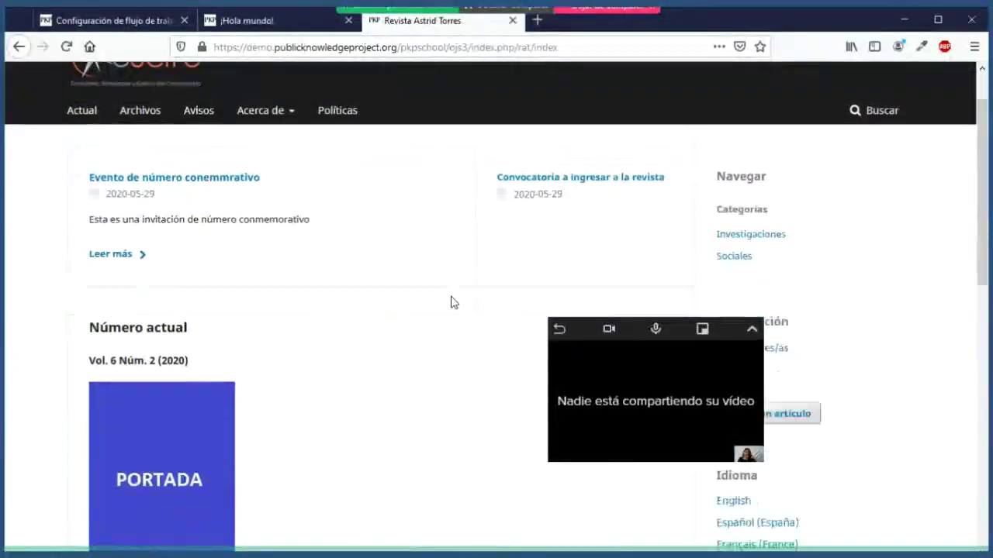
scroll(453, 302, "down", 2)
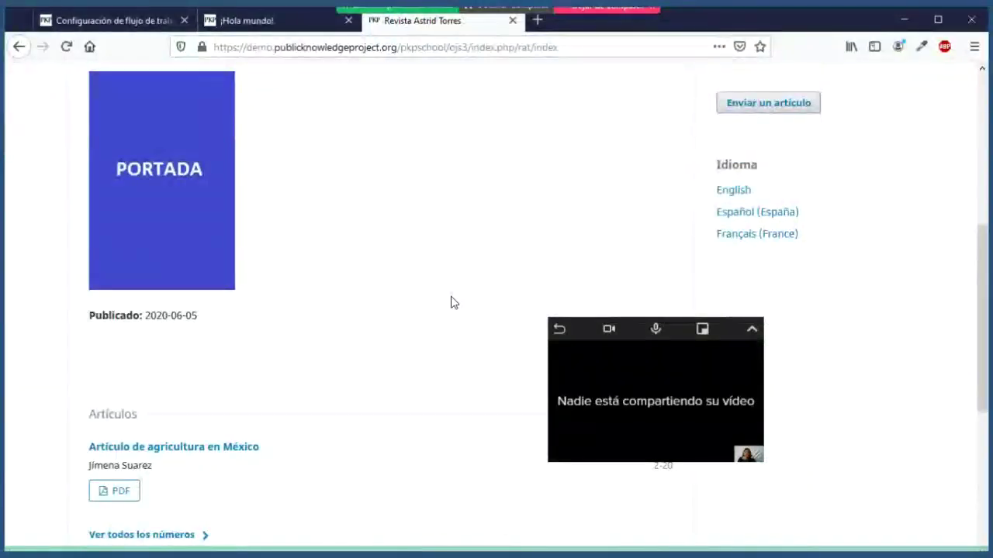
scroll(454, 302, "up", 6)
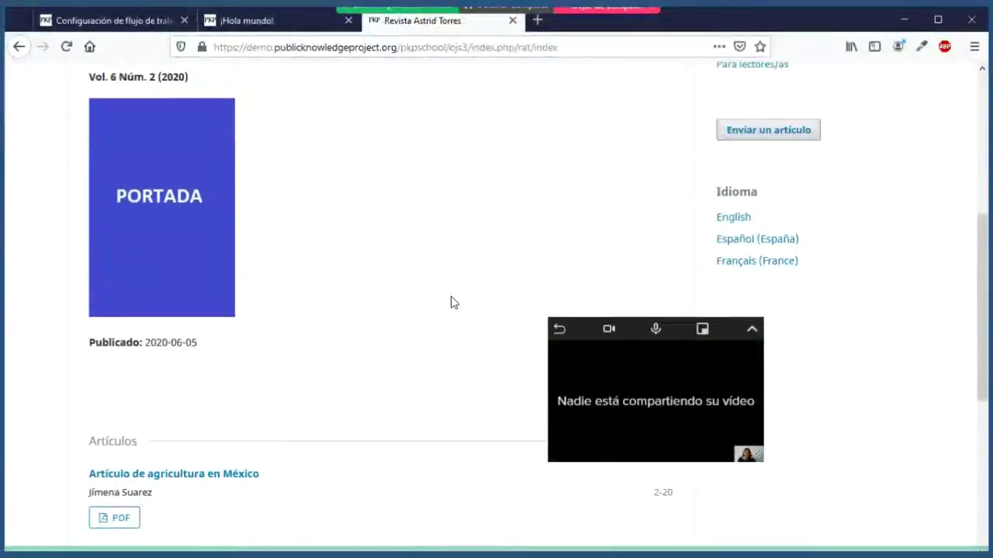
scroll(454, 302, "down", 2)
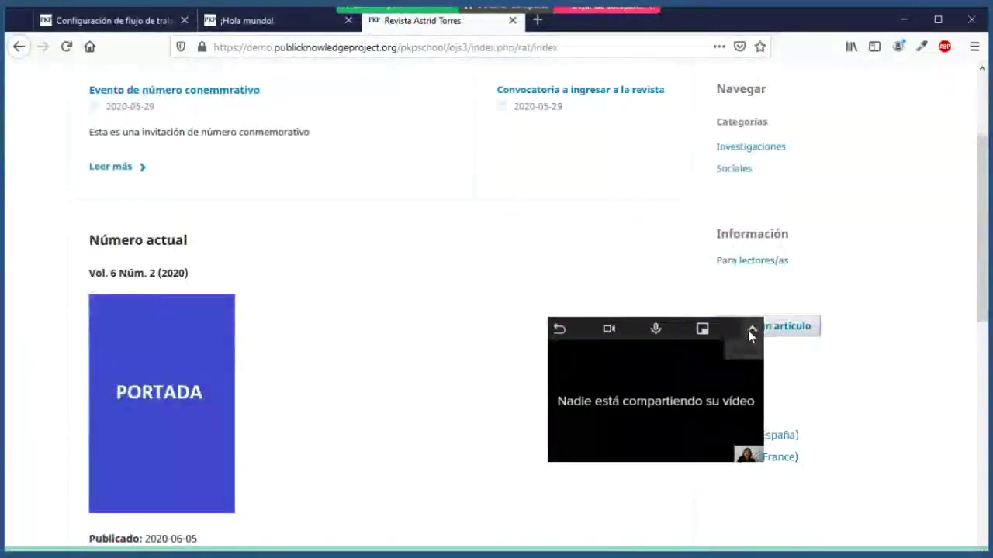
Show the presenter's camera preview in the floating meeting panel and move the panel over the page's sidebar, leaving it expanded.
left_click(702, 329)
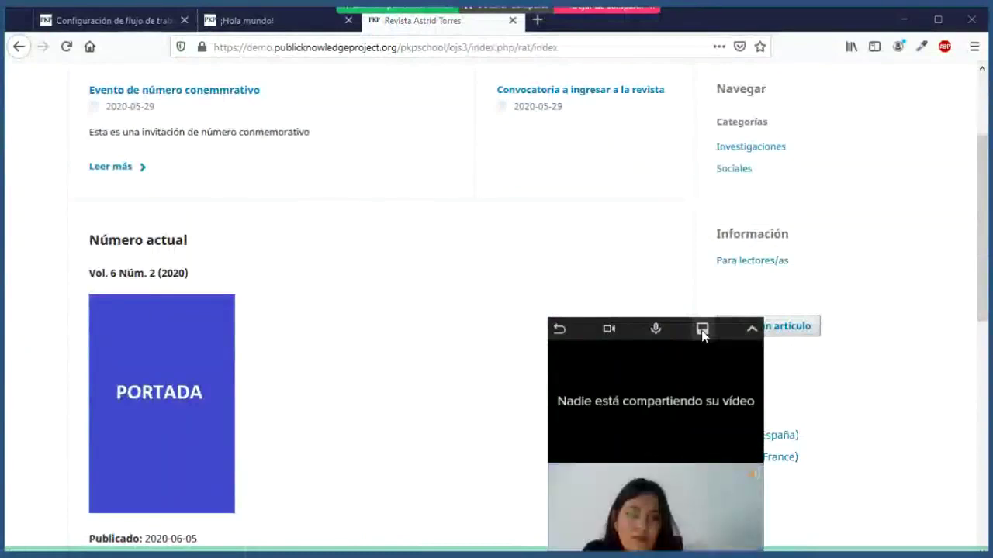
left_click_drag(636, 325, 857, 269)
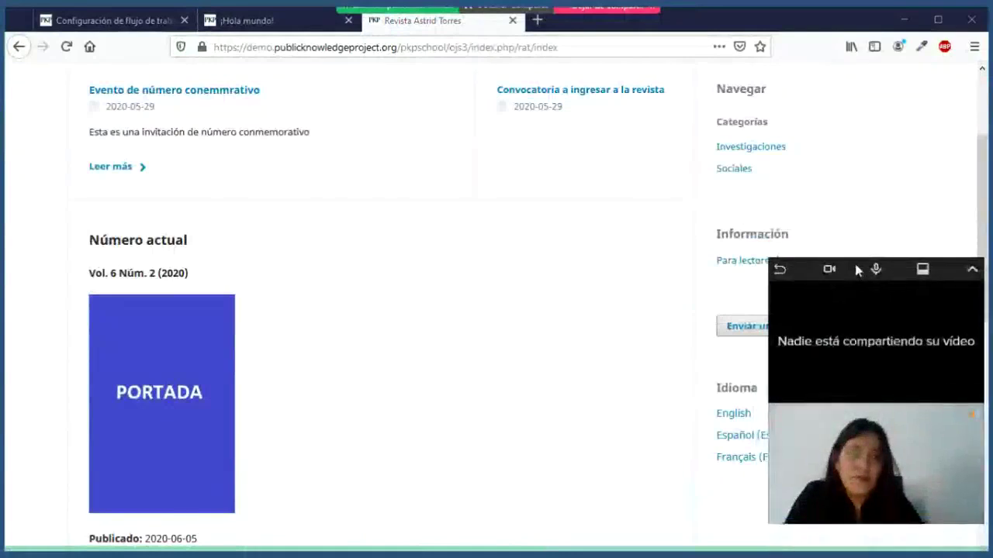
left_click(971, 269)
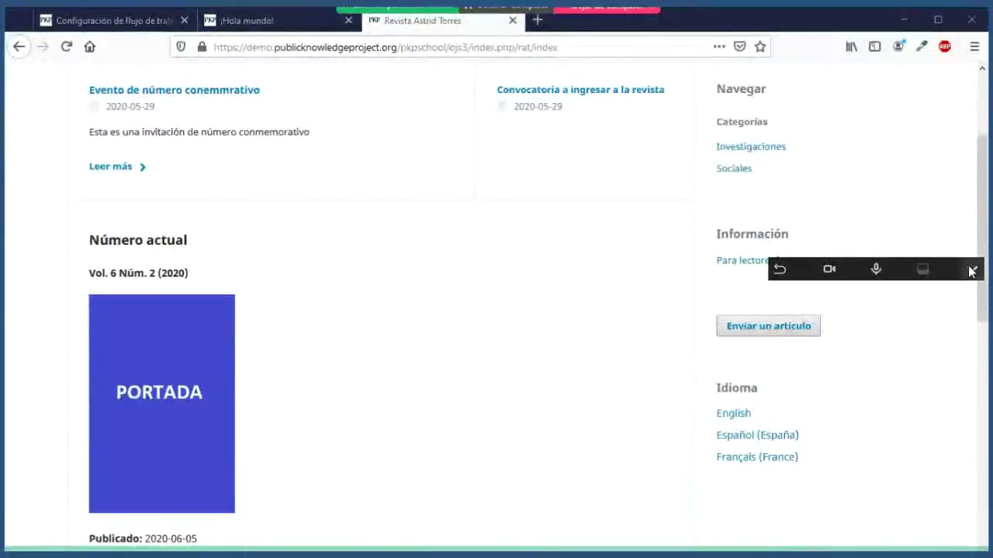
left_click(971, 271)
scroll(640, 252, "down", 1)
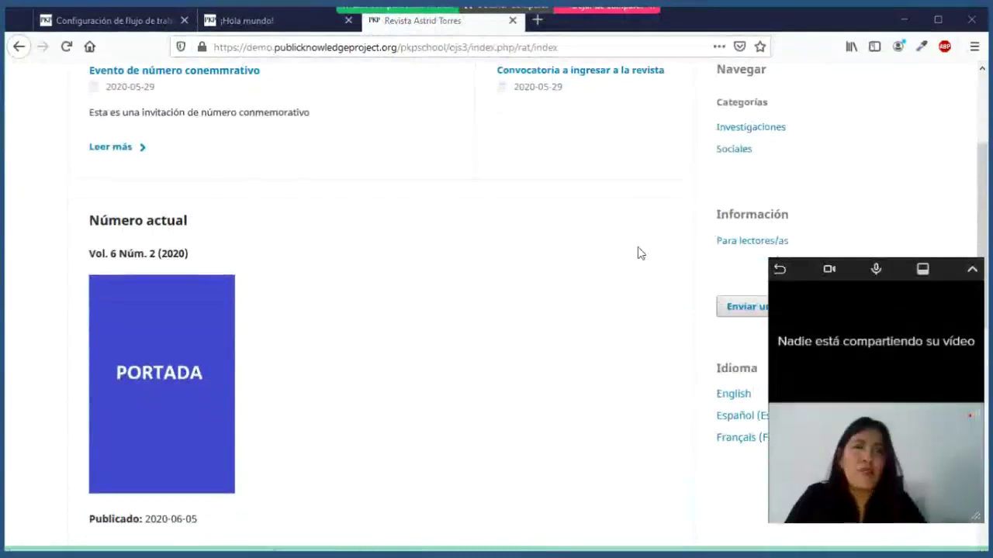
scroll(638, 252, "down", 3)
scroll(638, 253, "up", 5)
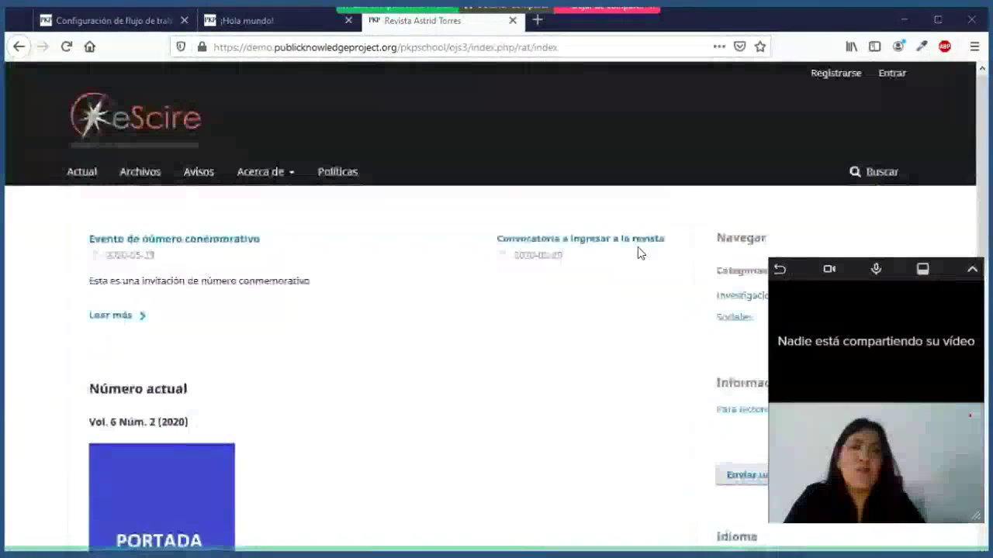
scroll(637, 253, "down", 2)
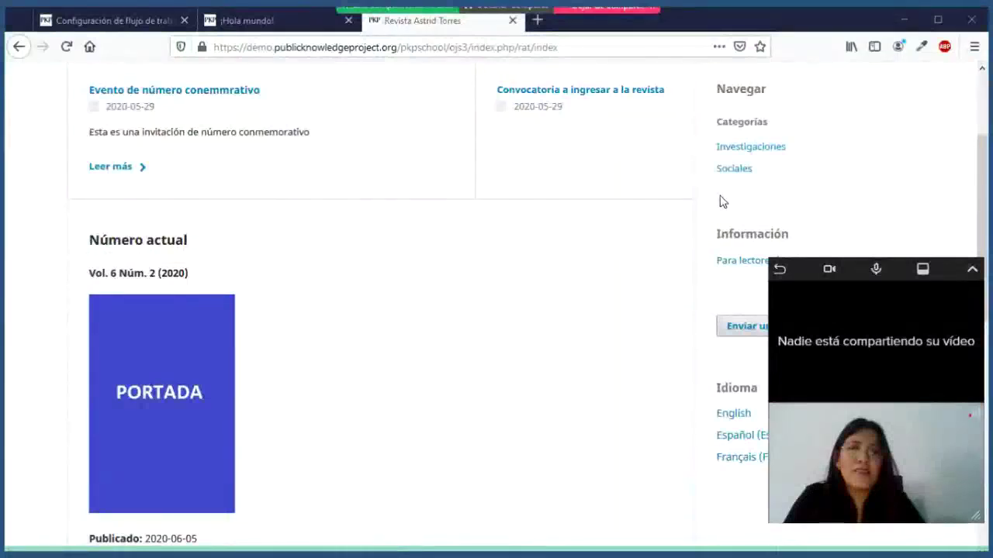
Log in to the demo journal with the account username and password, declining to save the login in the browser.
scroll(720, 202, "up", 3)
left_click(893, 75)
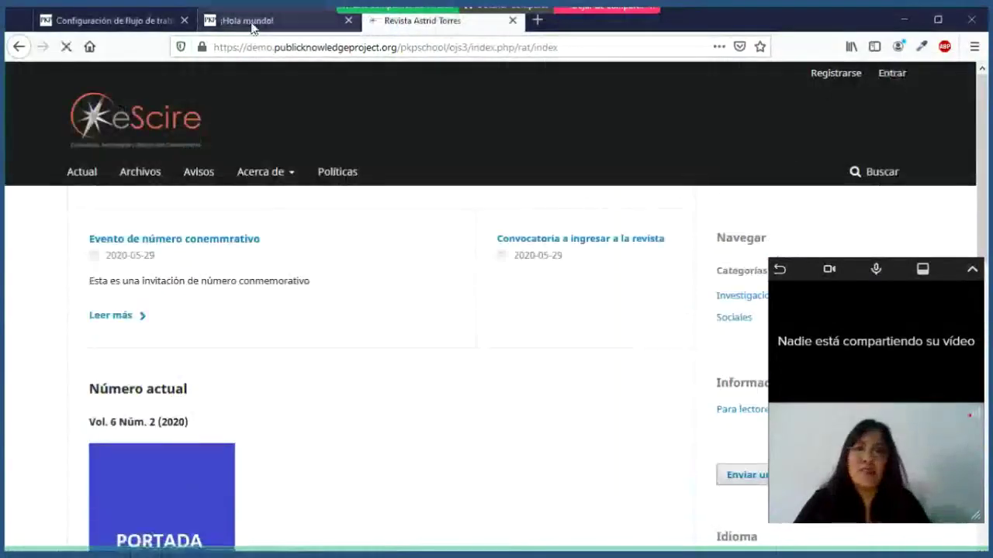
left_click(225, 284)
type("a")
key("Escape")
type("torres")
left_click(152, 344)
type("•••••••")
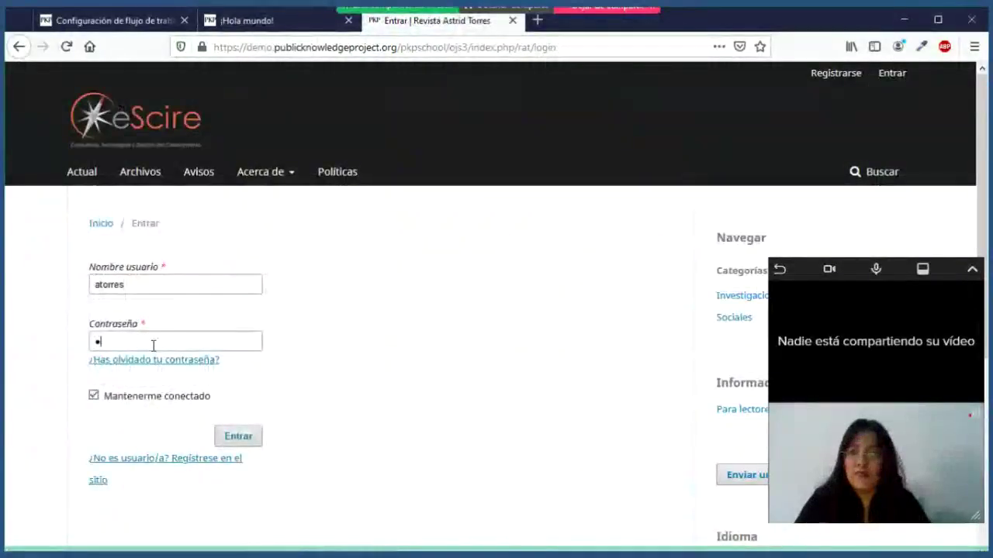
type("••")
key("Return")
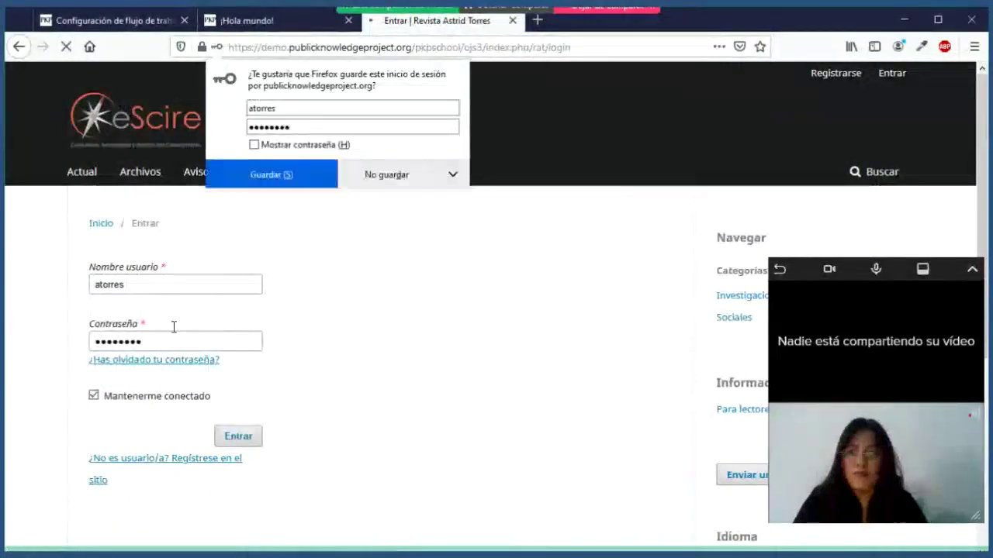
left_click(382, 177)
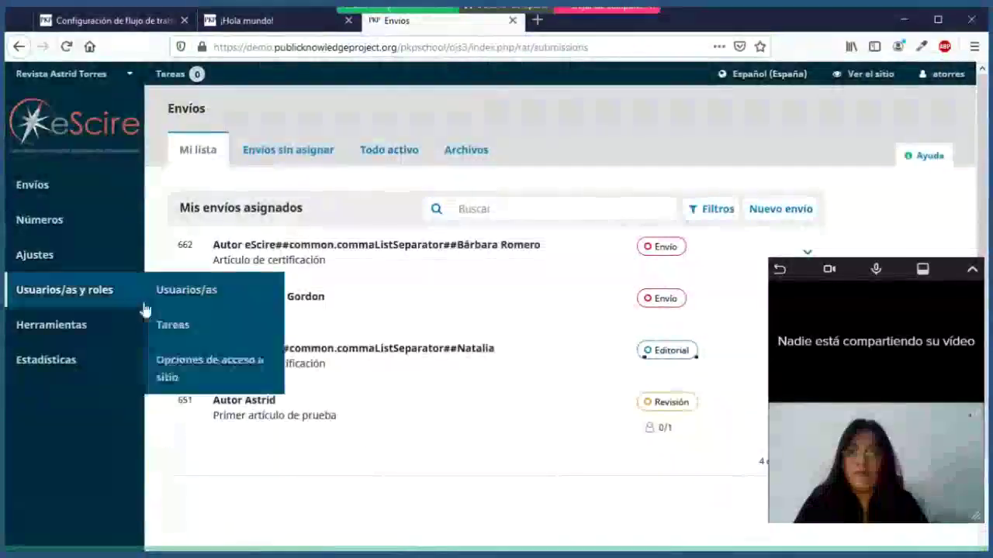
Open the list of installed modules in the demo journal's website settings.
mouse_move(80, 269)
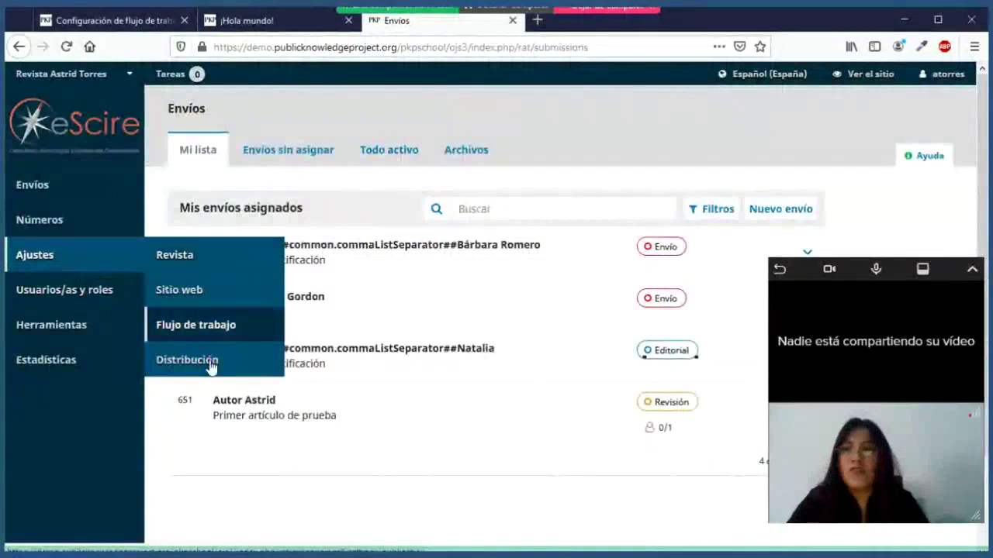
left_click(198, 300)
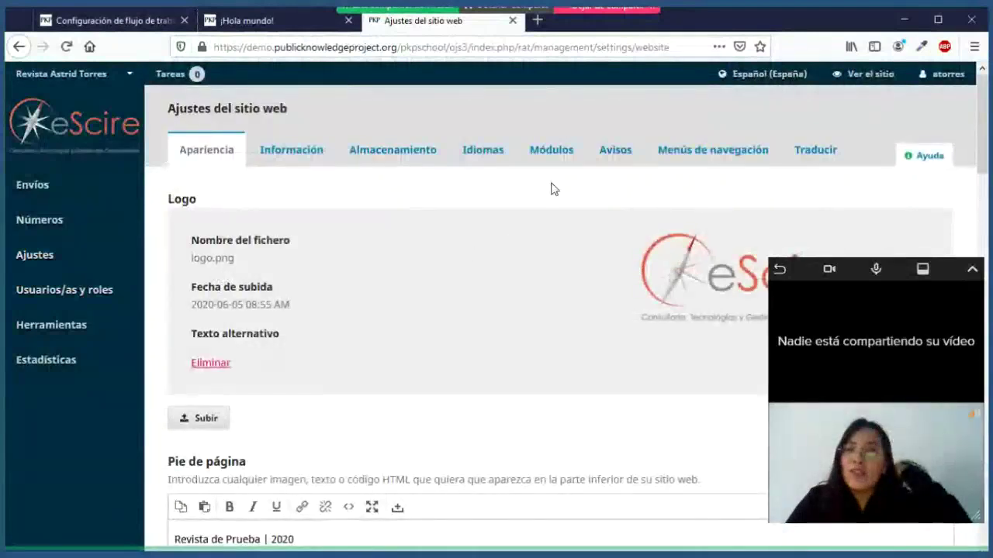
left_click(557, 155)
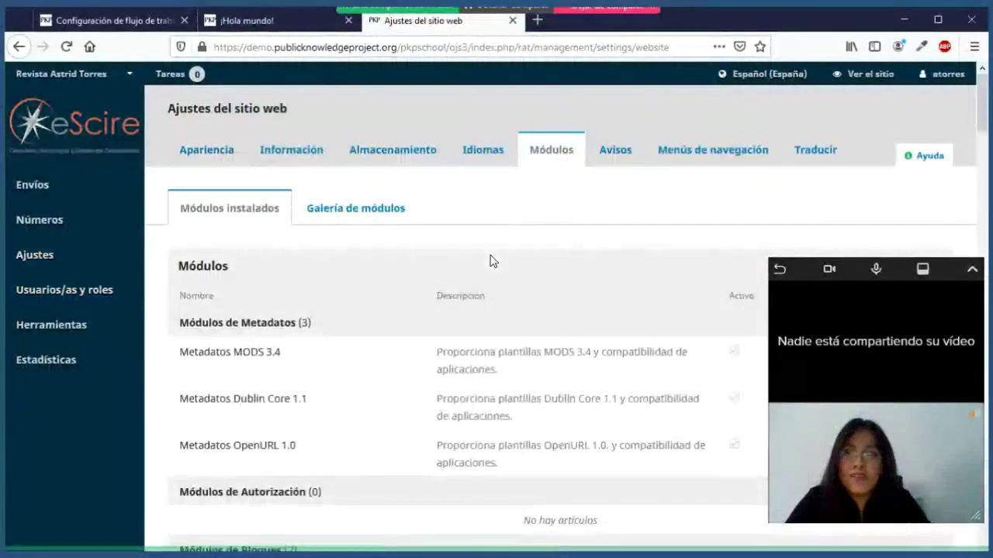
Activate the generic module "Gestor de Bloques Personalizados" in the installed modules list.
scroll(490, 261, "down", 1)
scroll(491, 261, "down", 5)
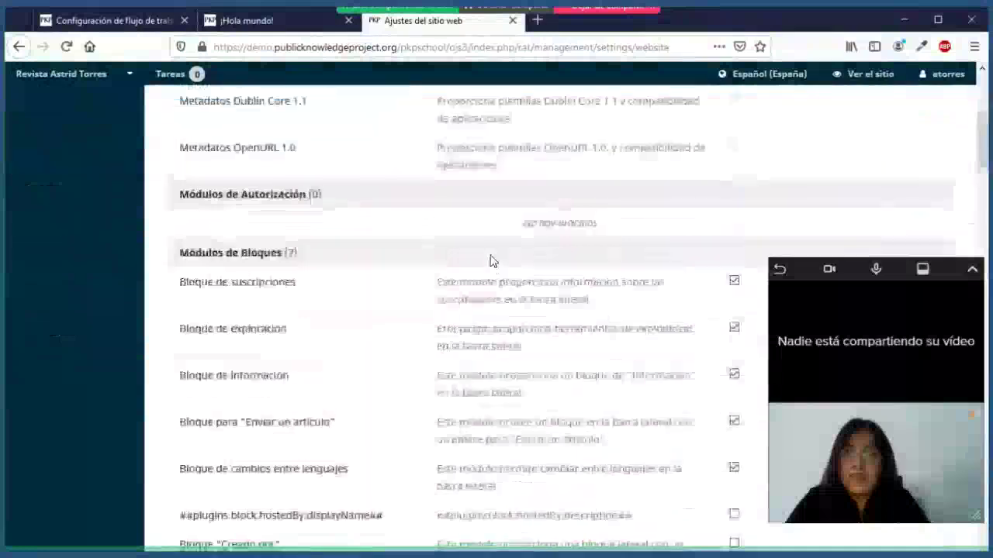
scroll(493, 262, "down", 3)
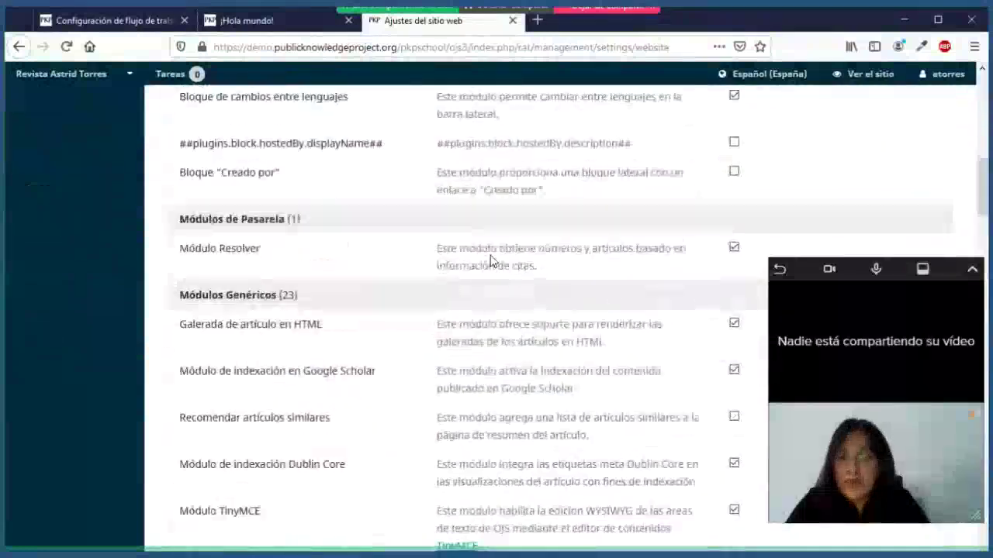
scroll(490, 261, "down", 1)
scroll(490, 261, "down", 3)
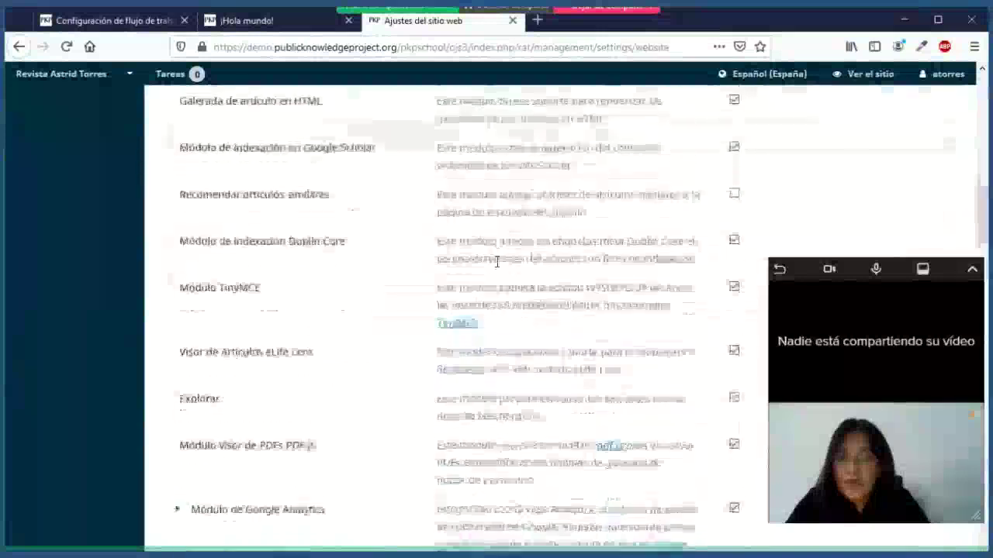
scroll(494, 261, "down", 5)
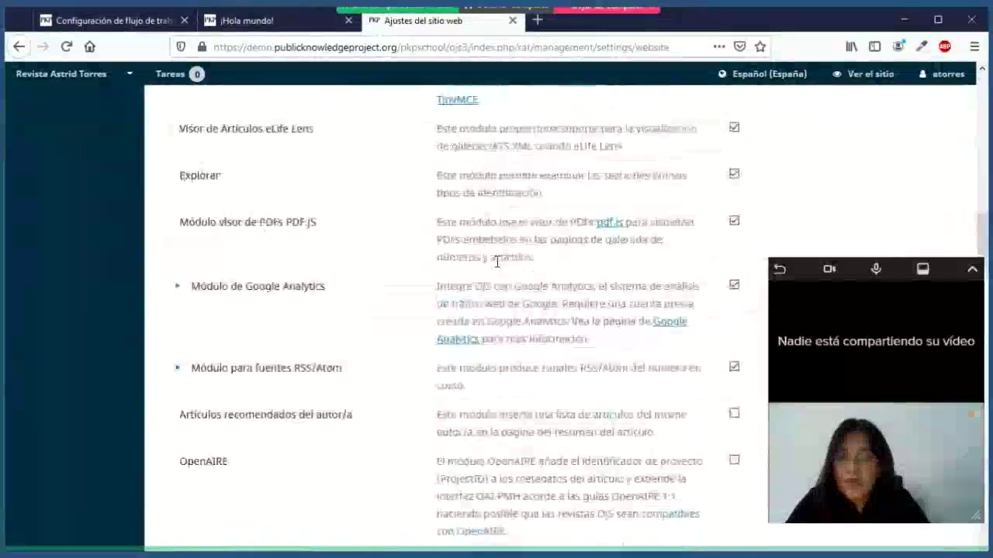
scroll(490, 261, "down", 3)
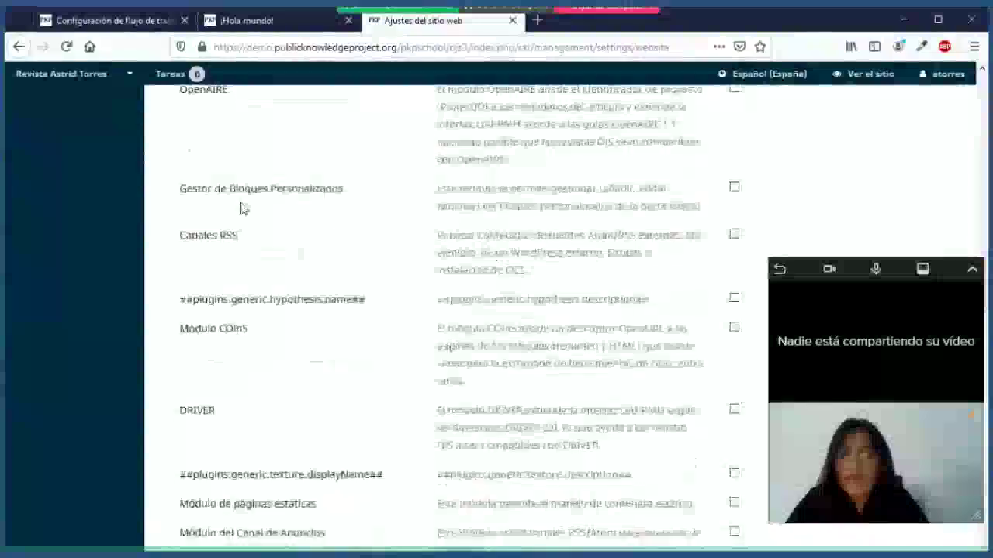
left_click(734, 189)
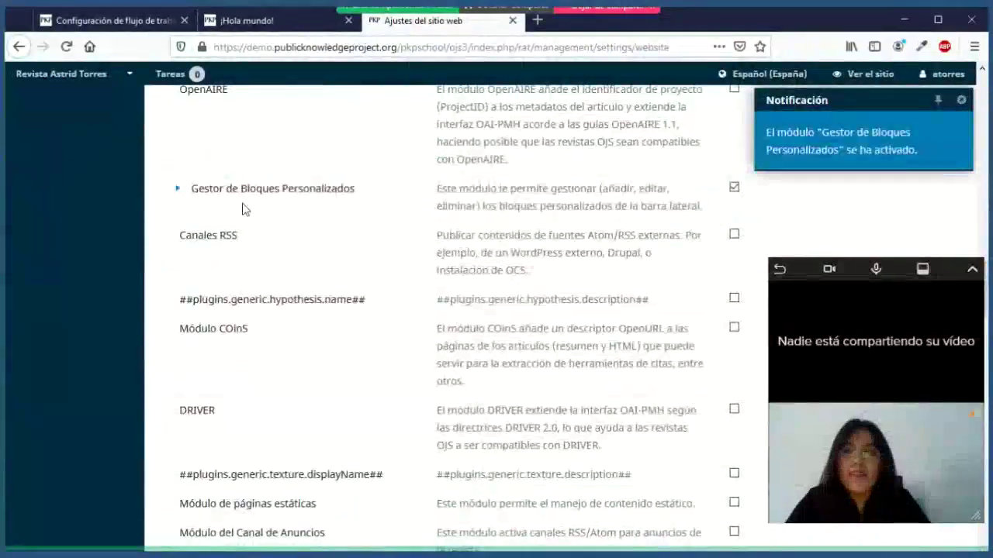
Open the management of custom blocks for Gestor de Bloques Personalizados and start adding a block.
left_click(181, 191)
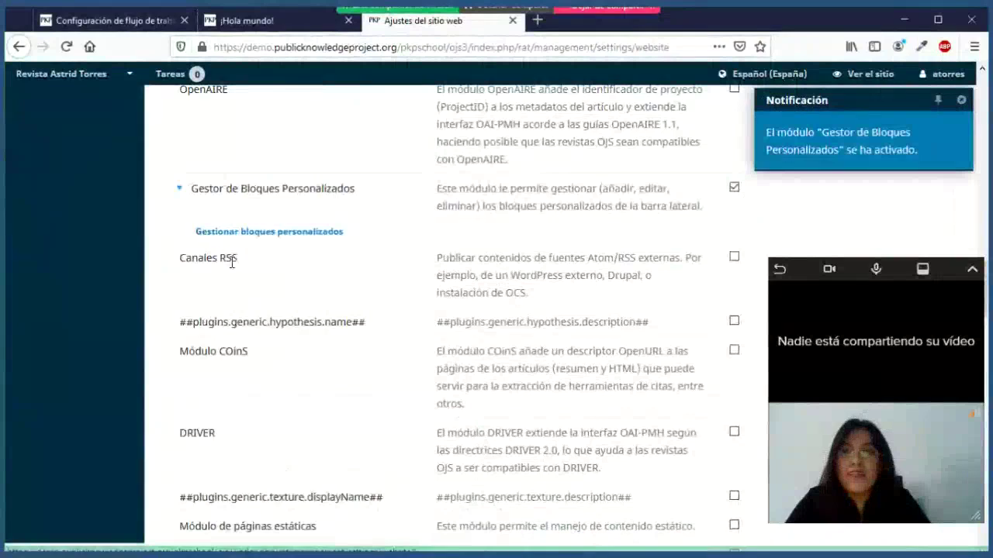
left_click(315, 235)
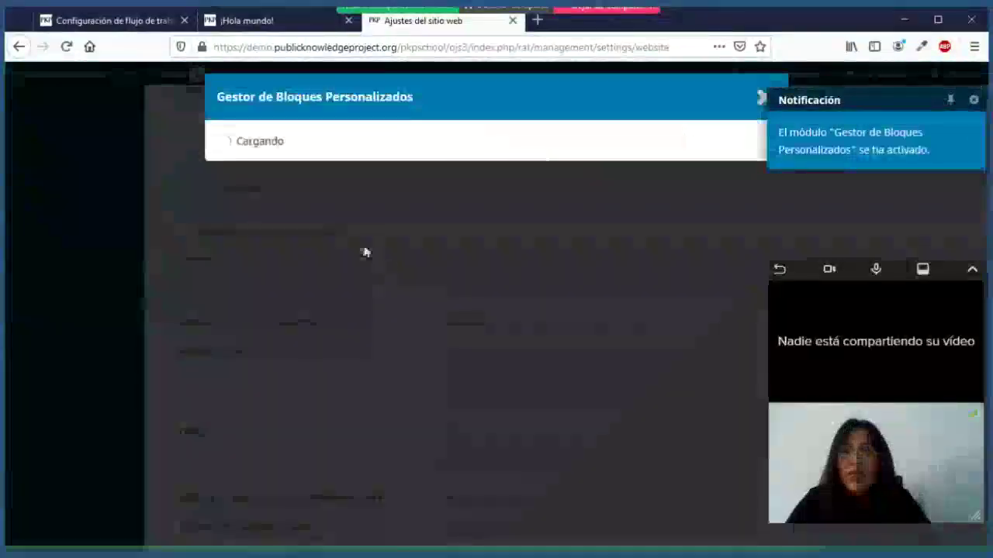
left_click(720, 149)
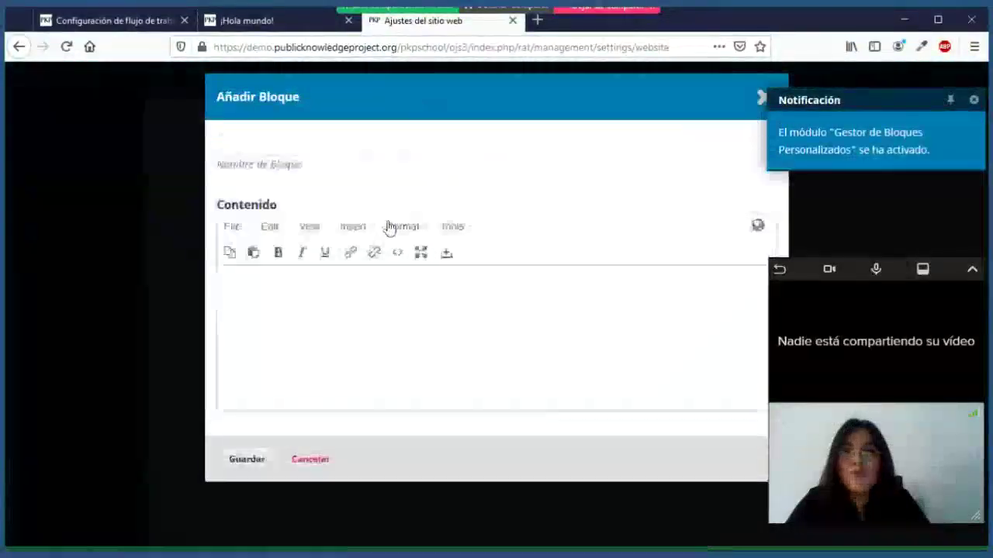
Name the block "Mi bloque nuevo", enter the content "Contenido d e mi bloque" and try to save it.
left_click(294, 153)
type("Mi bloque")
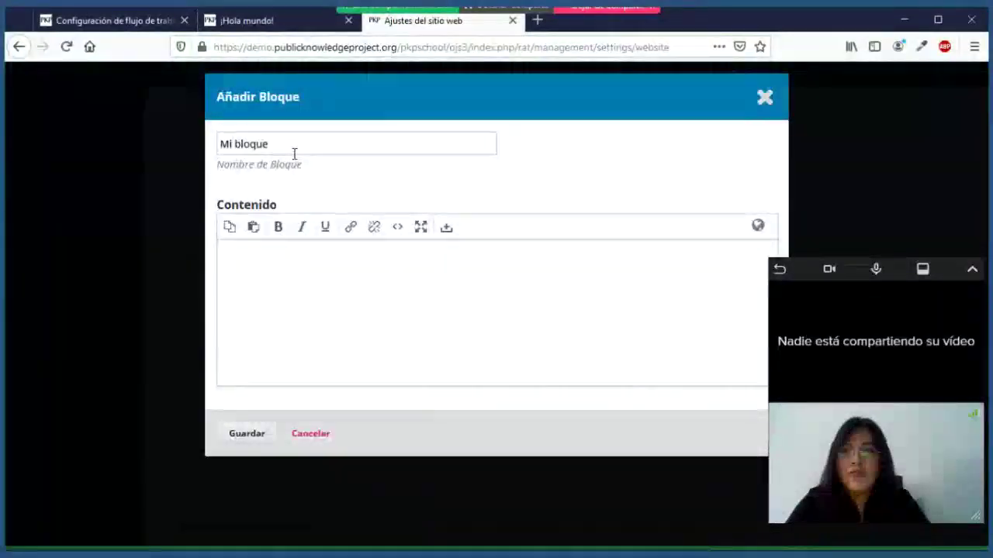
type(" nuevo")
left_click(278, 272)
type("Contenido d emi blo")
key("BackSpace")
key("BackSpace")
key("BackSpace")
key("BackSpace")
key("BackSpace")
key("BackSpace")
type("mi bloque")
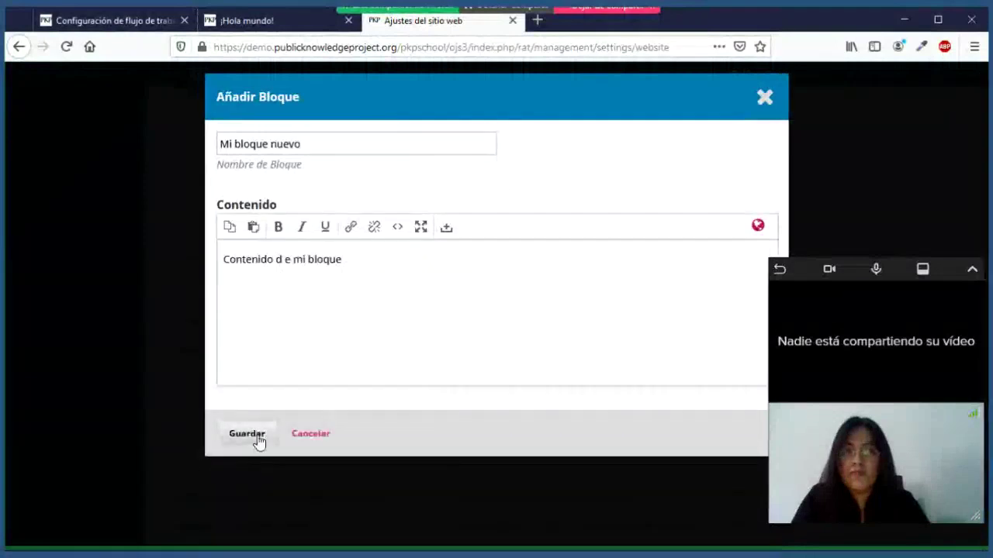
left_click(256, 439)
left_click(259, 442)
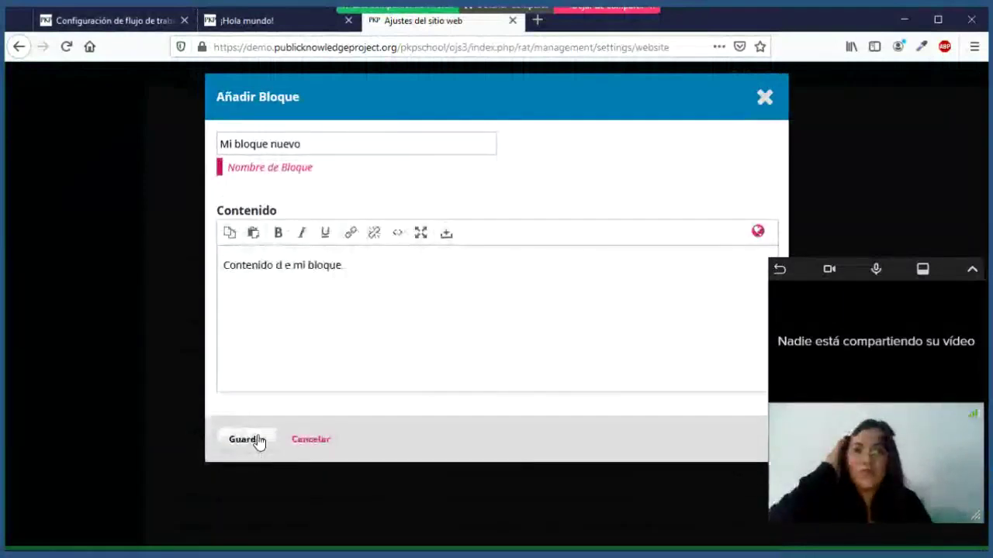
Copy the block's Spanish content into the English content and try to save the block again.
left_click(342, 147)
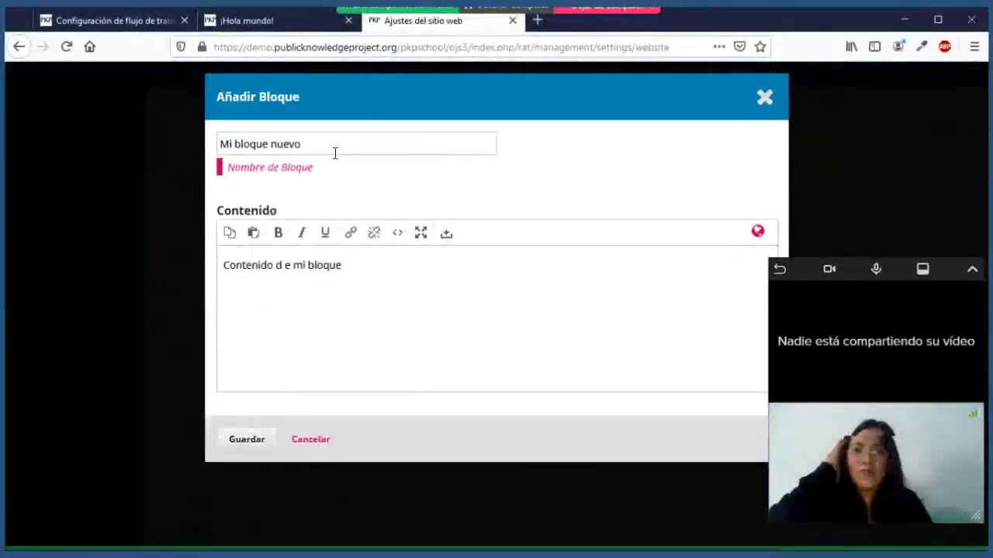
left_click(325, 153)
left_click(316, 166)
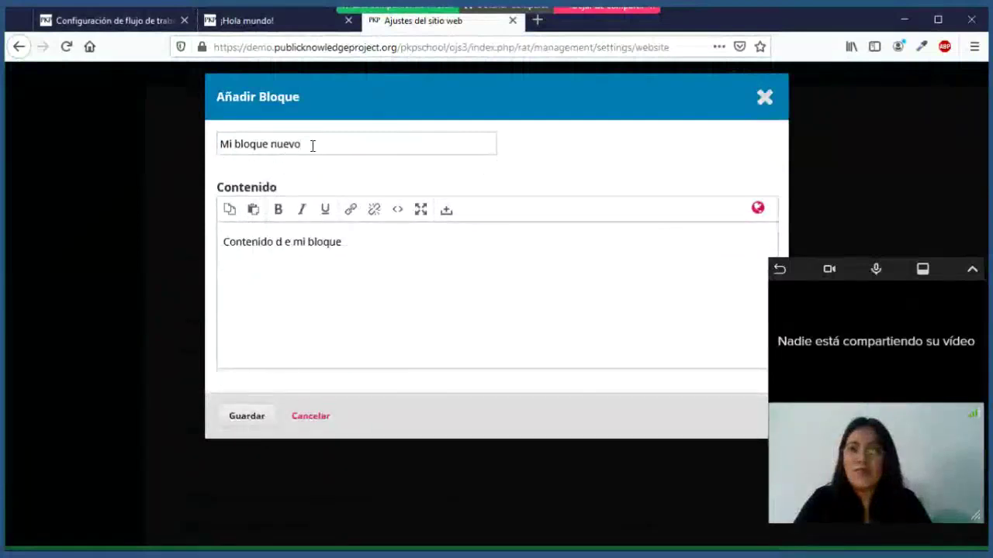
left_click(303, 286)
left_click_drag(356, 248, 223, 250)
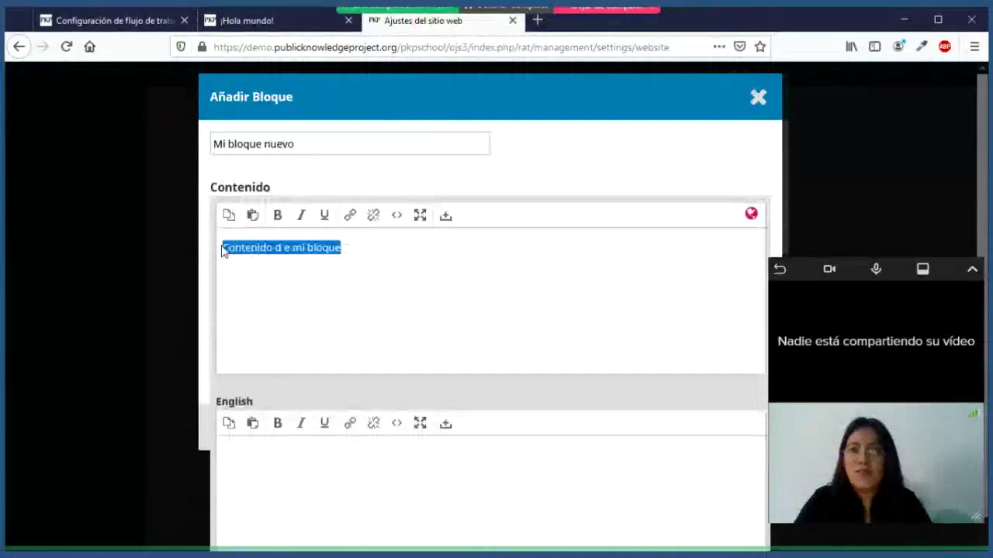
type("Contenido d e mi bloque")
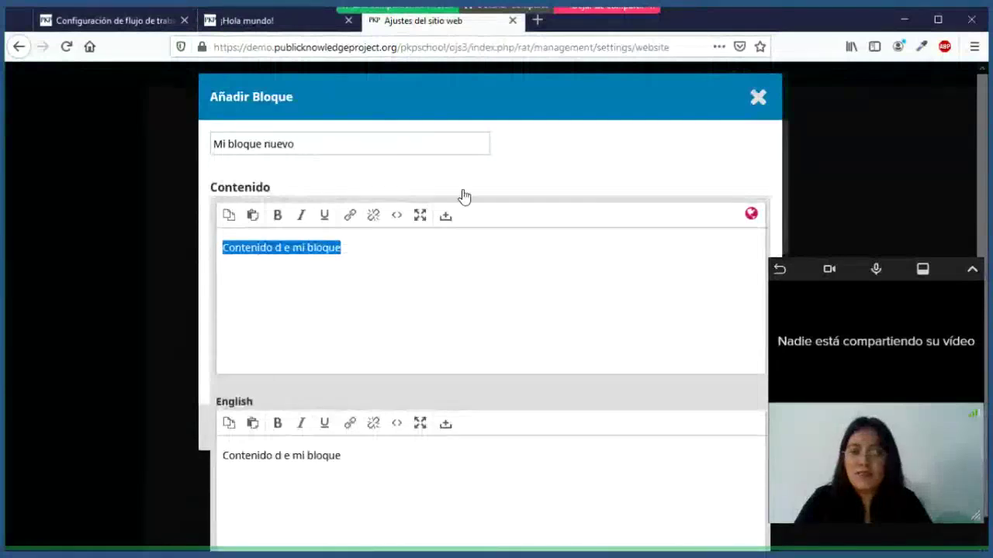
left_click(460, 195)
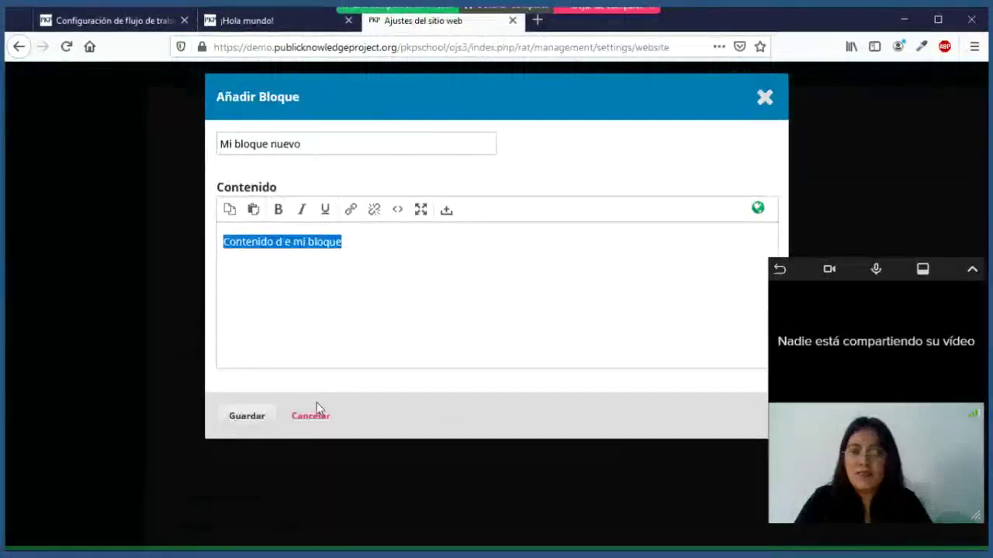
left_click(265, 418)
Replace the block's name with "Bloque" and try saving it once more.
left_click(348, 146)
left_click(324, 149)
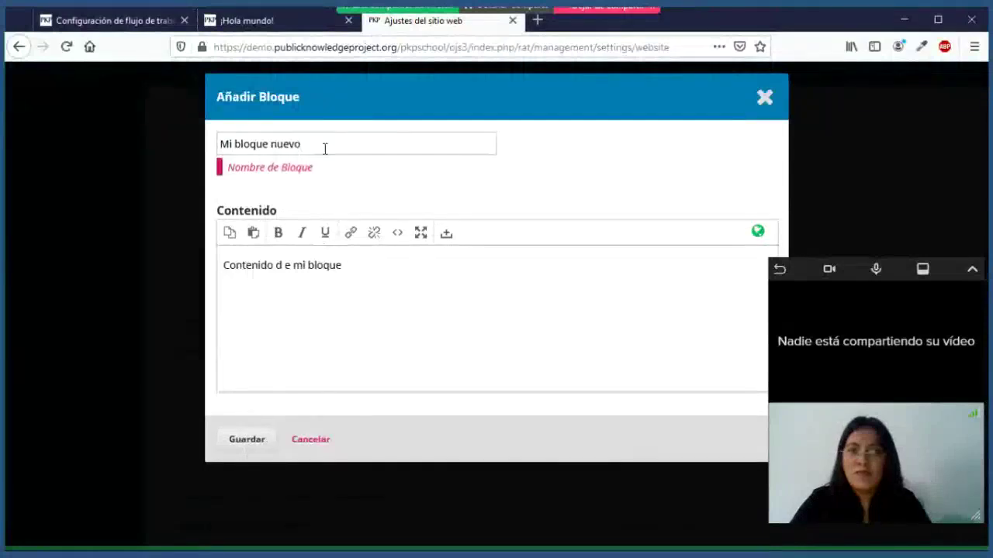
left_click_drag(324, 149, 223, 155)
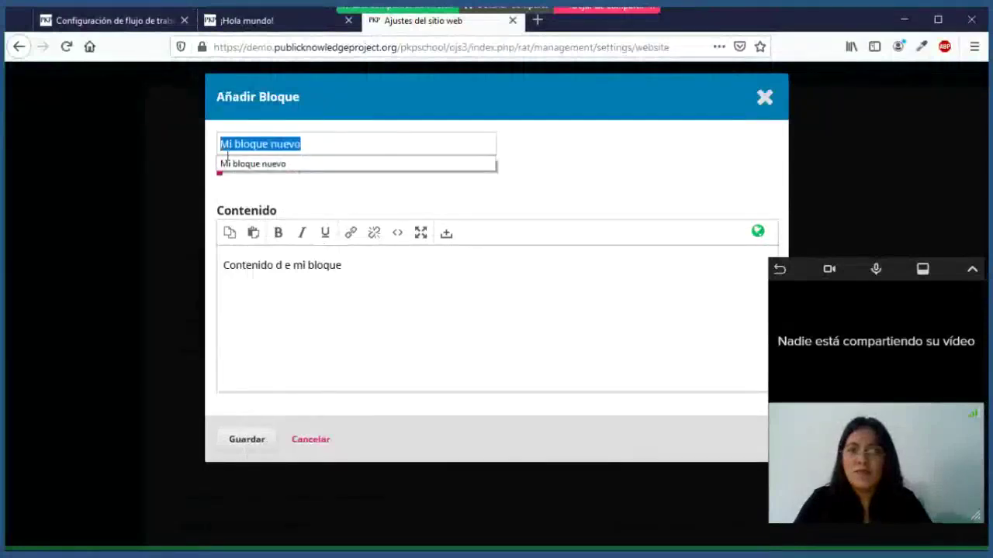
type("Blou")
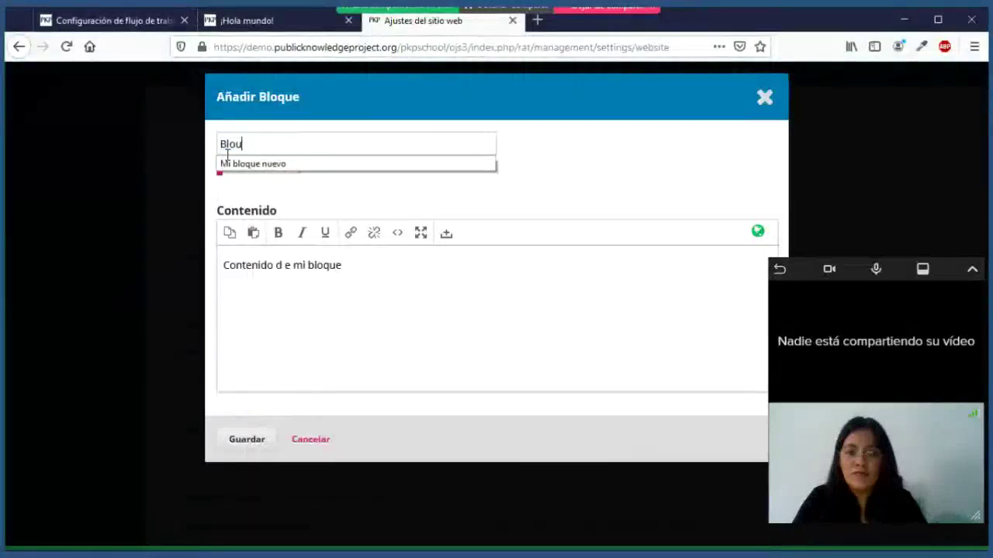
key("BackSpace")
type("que")
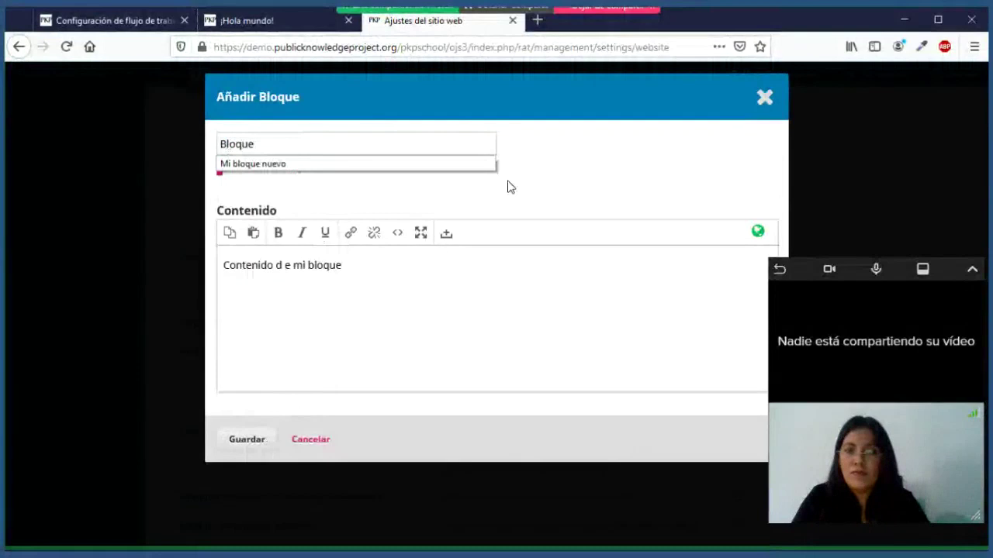
left_click(508, 186)
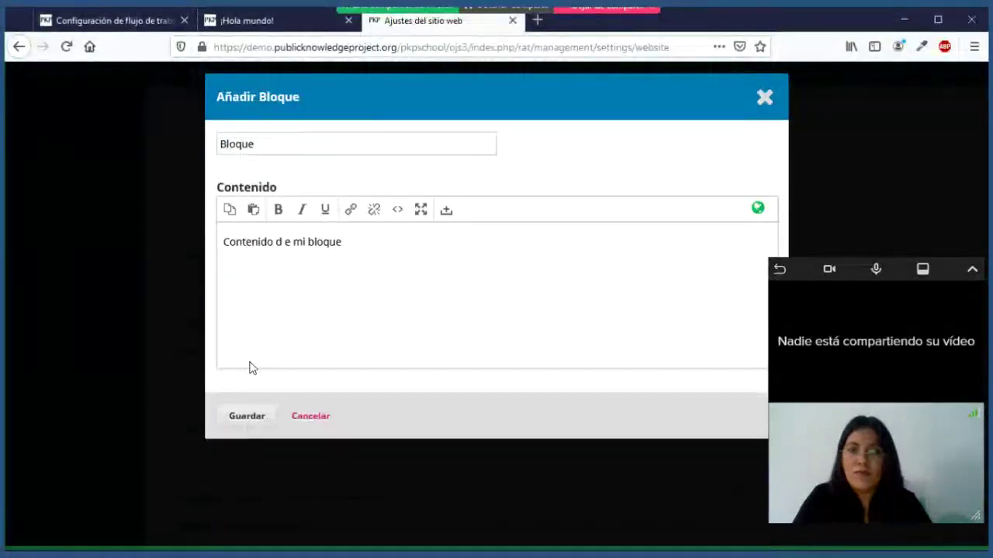
left_click(242, 417)
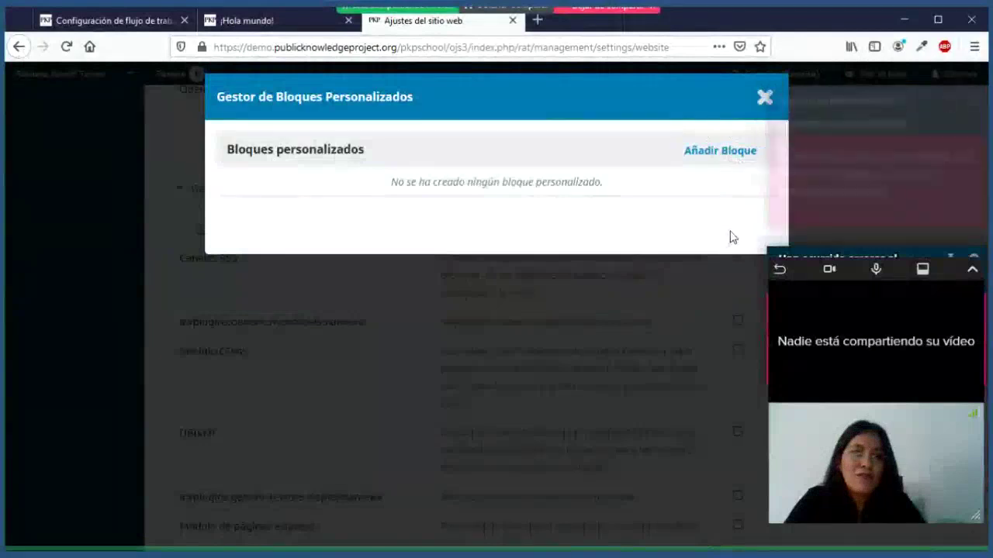
Add a custom block named "bloque" with the Spanish content "Contenido de mi bloque" and save it.
left_click(720, 150)
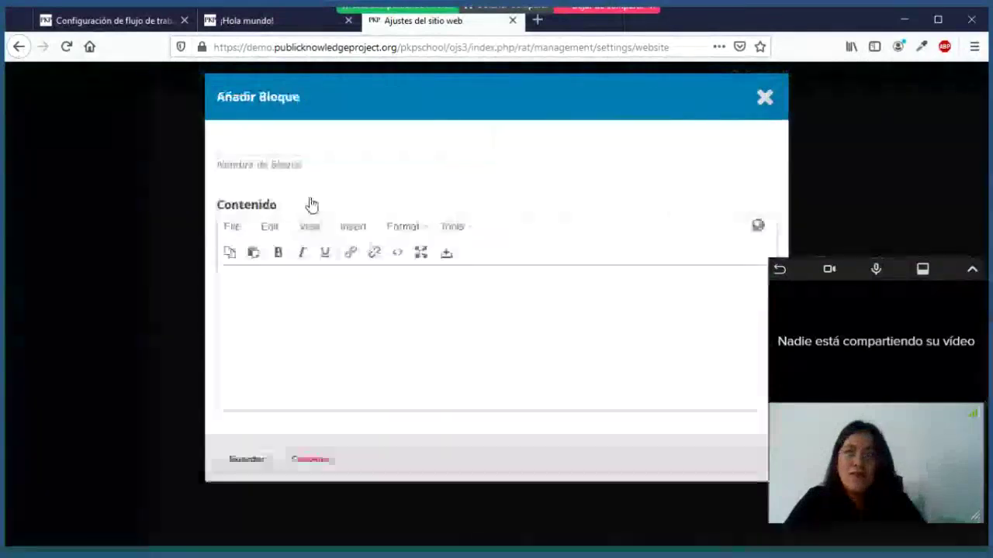
left_click(294, 149)
type("bloqu")
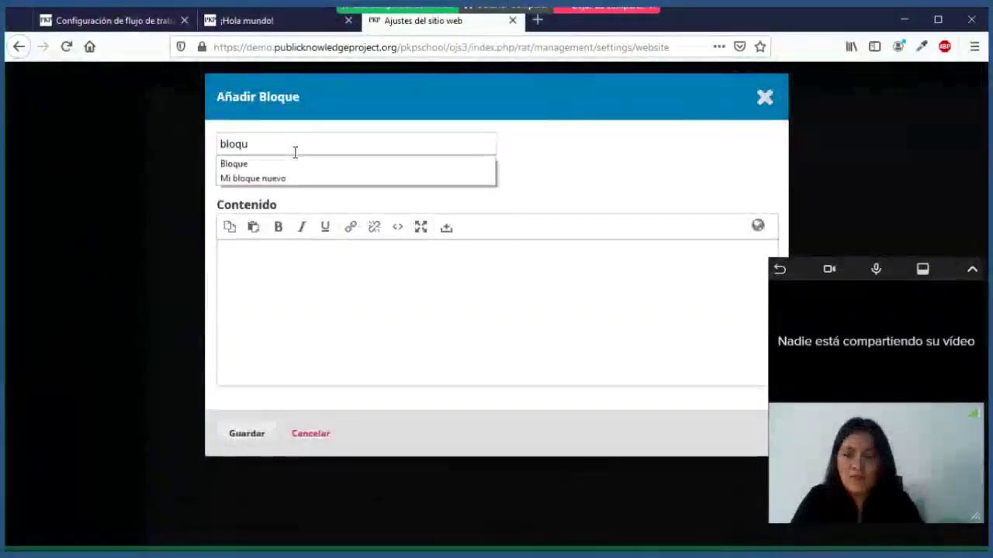
type("e")
left_click(295, 300)
type("C")
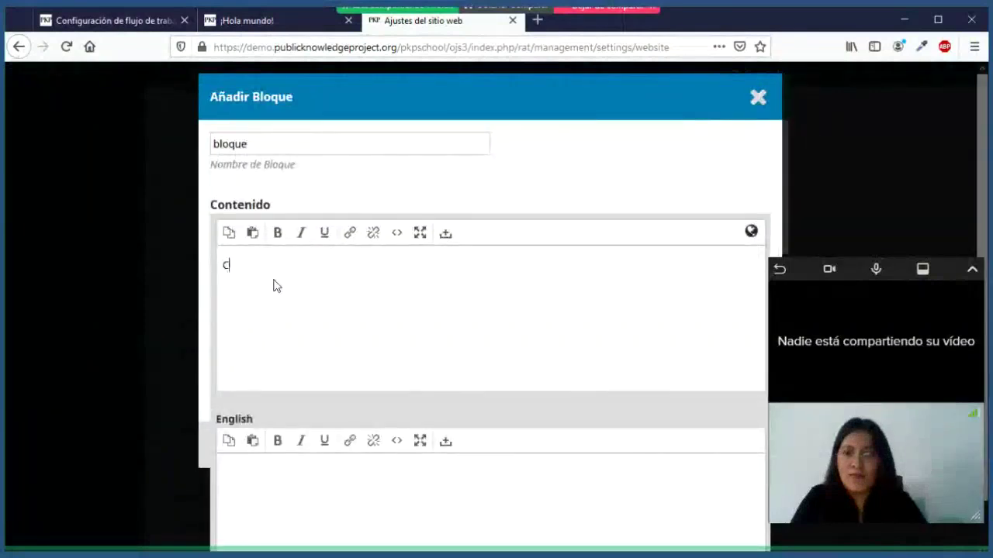
type("ontenido de mi bloque")
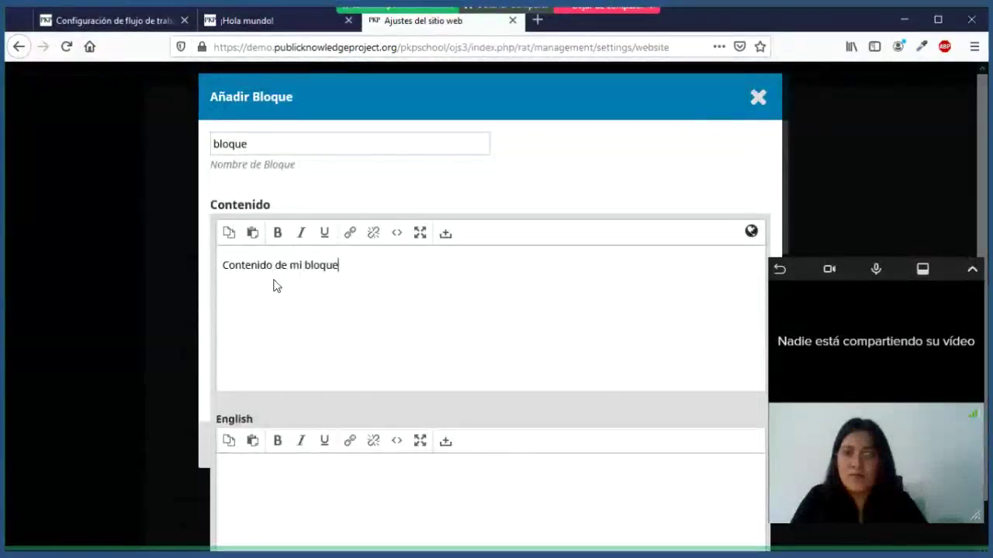
left_click(365, 189)
left_click(262, 437)
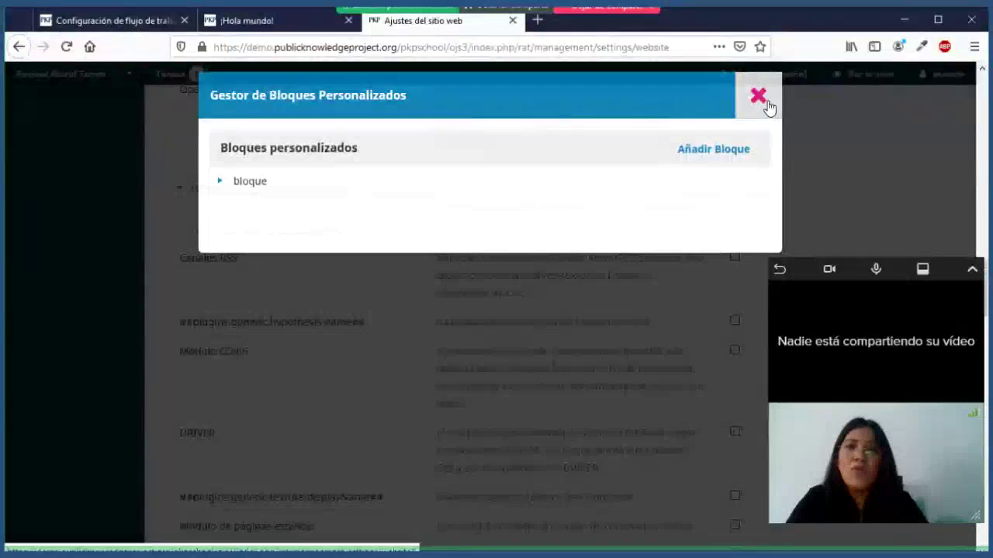
Check the blocks under Gestión de la barra lateral in the appearance settings, and switch to the ¡Hola mundo! journal site.
left_click(764, 99)
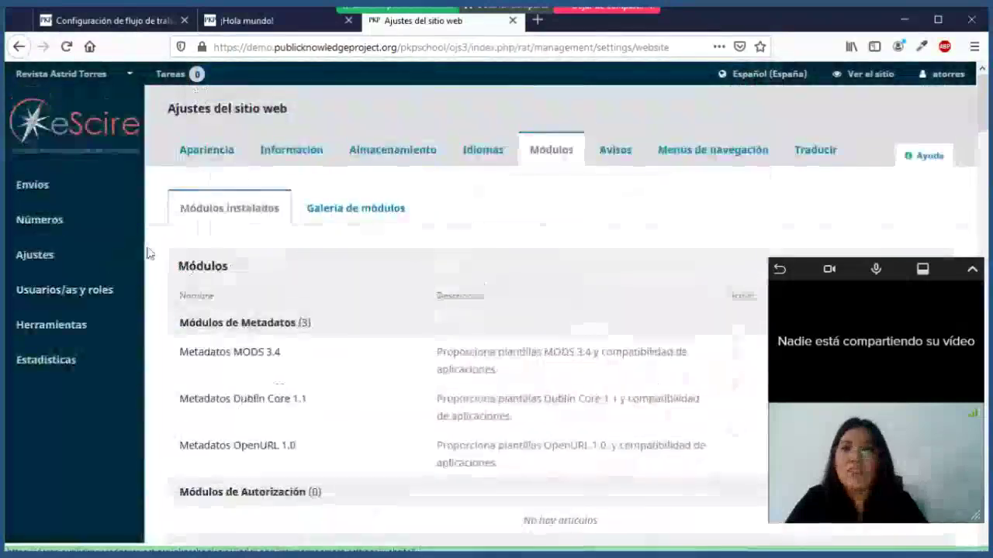
left_click(205, 152)
scroll(408, 240, "down", 3)
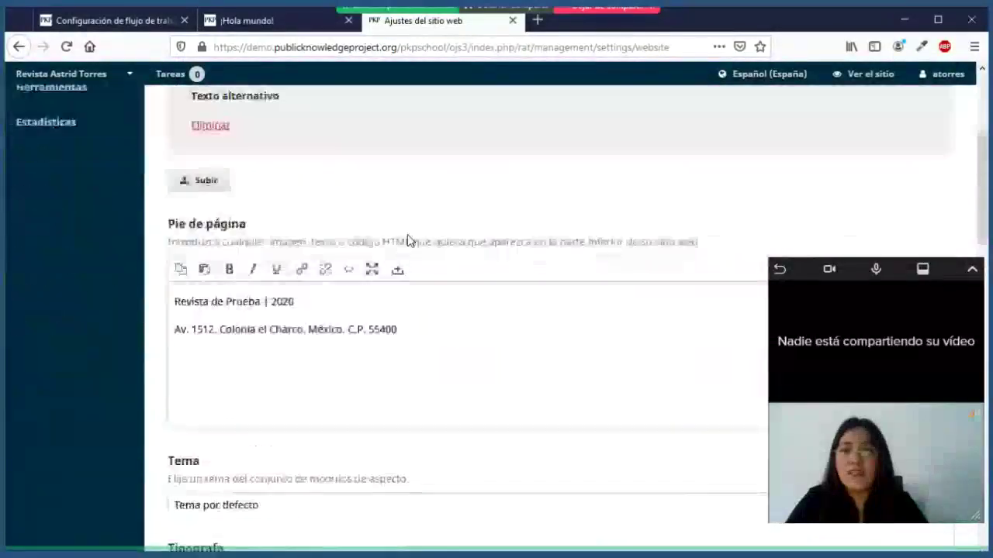
scroll(407, 241, "down", 8)
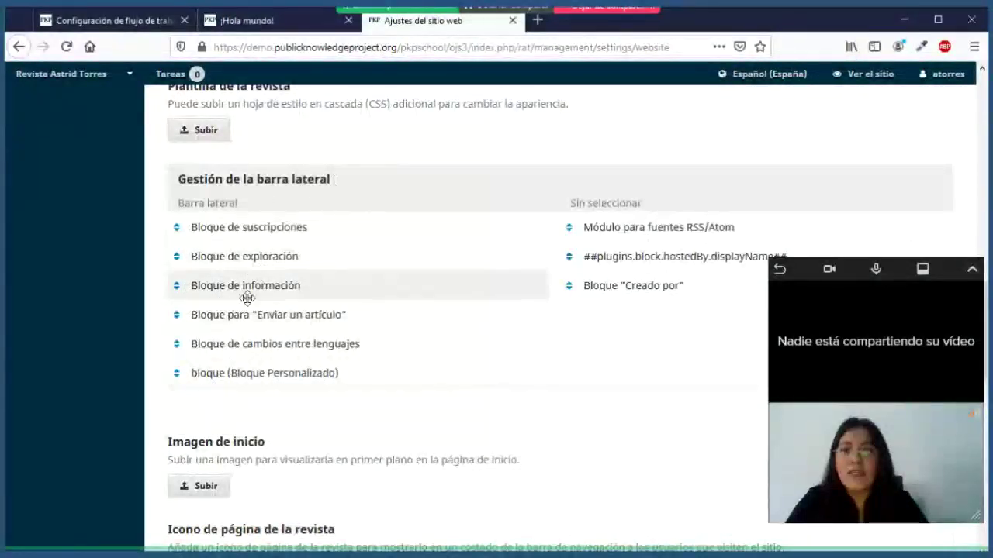
left_click(239, 29)
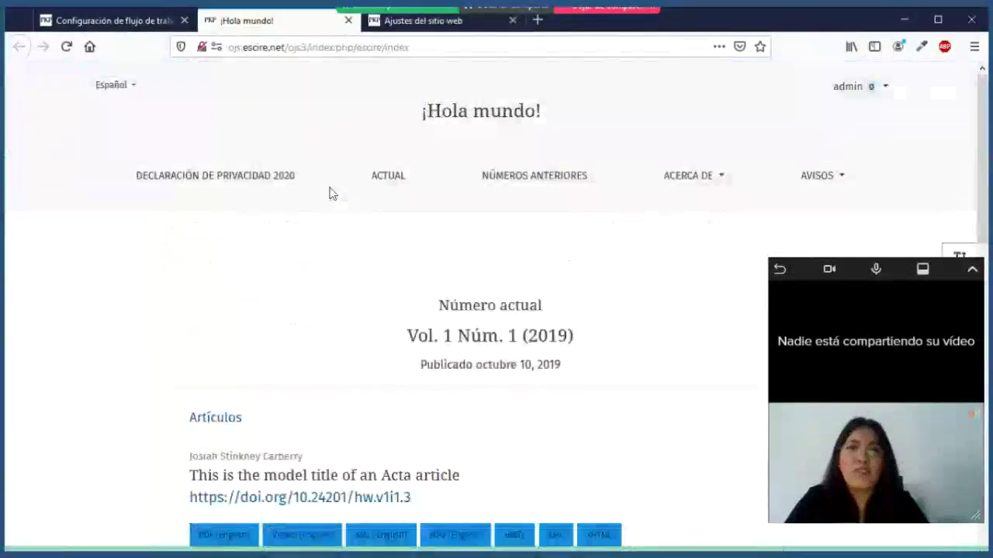
Open the demo journal's public site from its website settings and check the custom block text "Contenido de mi bloque" in the sidebar.
left_click(407, 23)
left_click(860, 74)
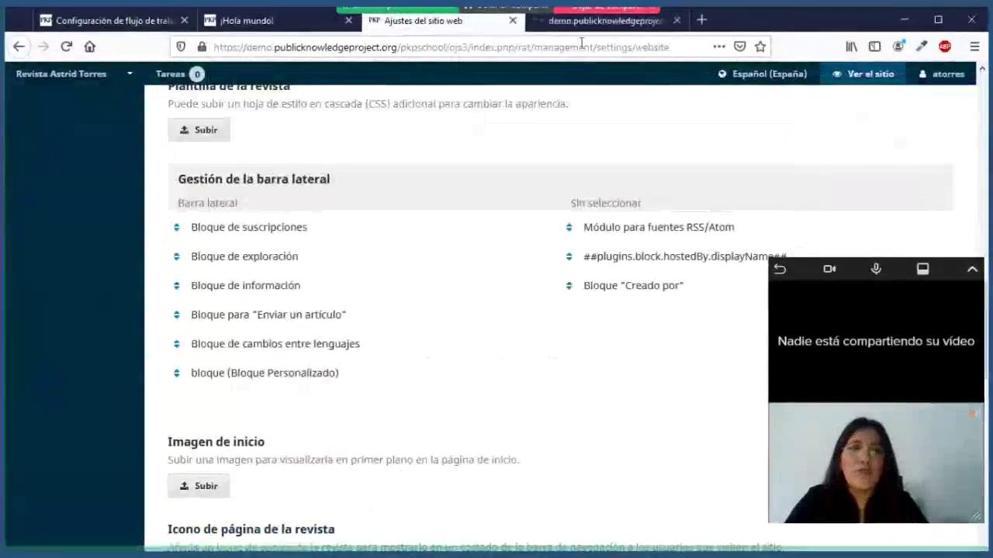
scroll(587, 191, "down", 7)
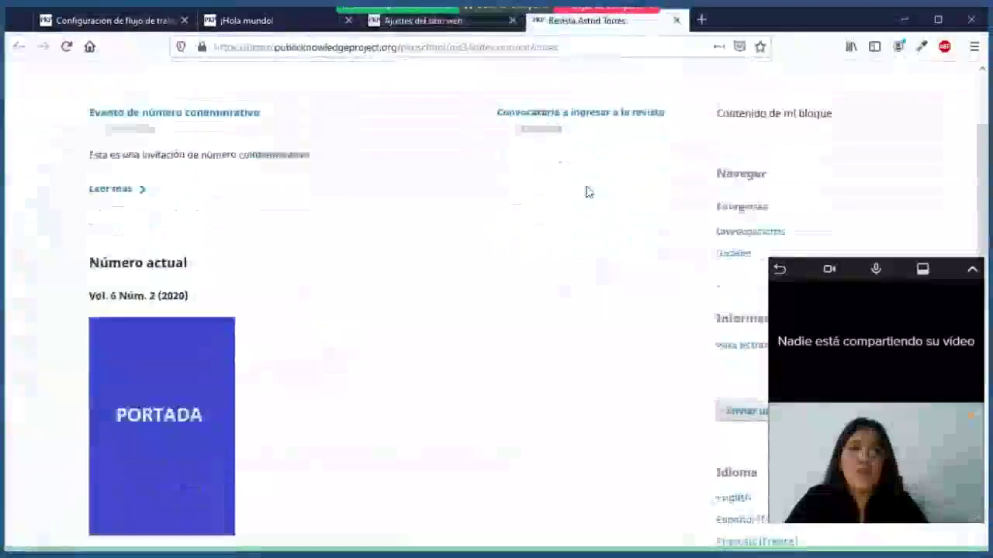
scroll(587, 192, "up", 6)
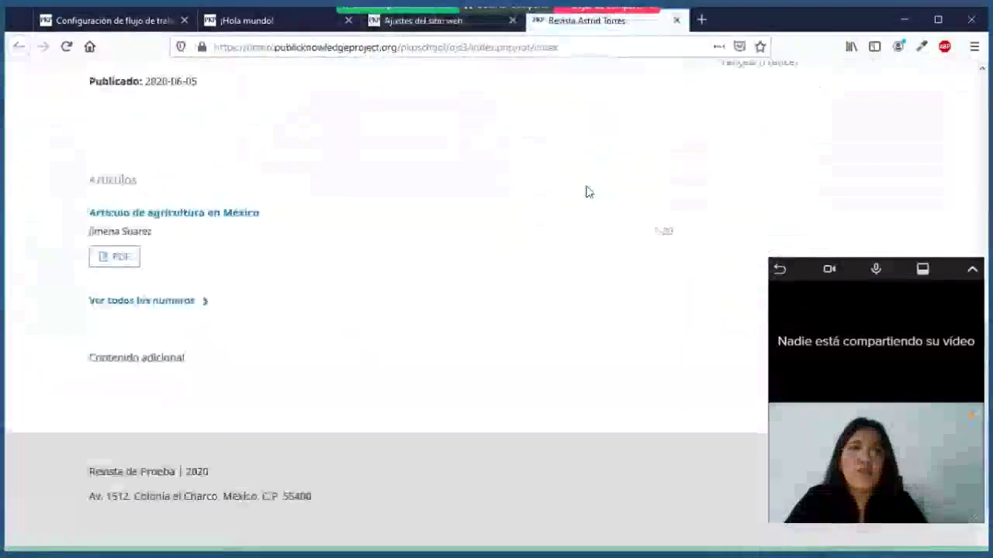
scroll(587, 191, "up", 2)
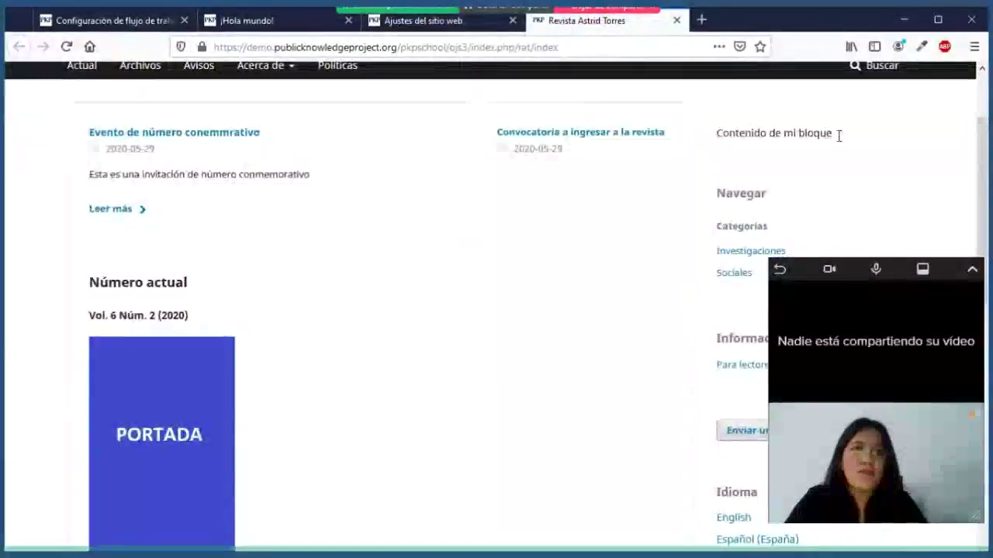
left_click_drag(837, 133, 711, 139)
left_click(740, 153)
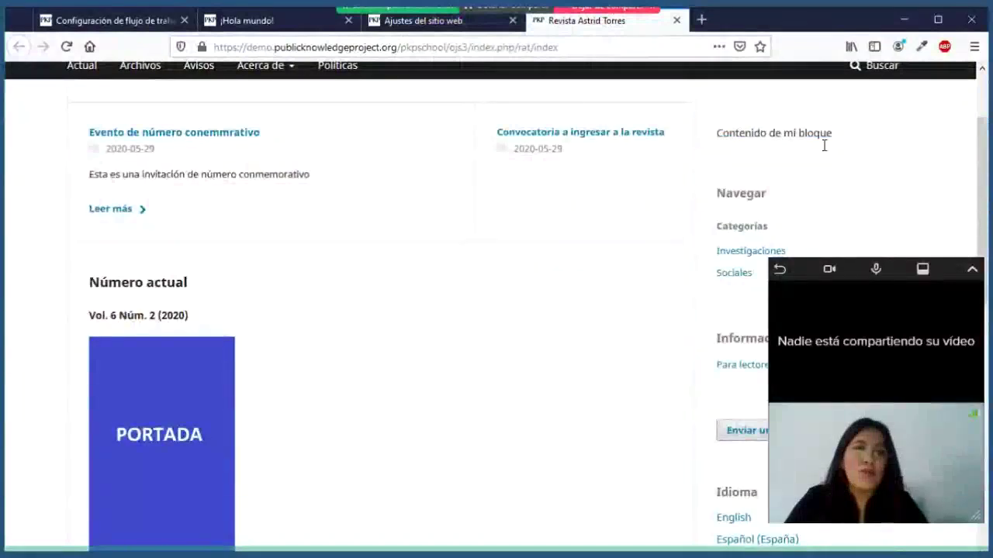
left_click_drag(831, 140, 736, 142)
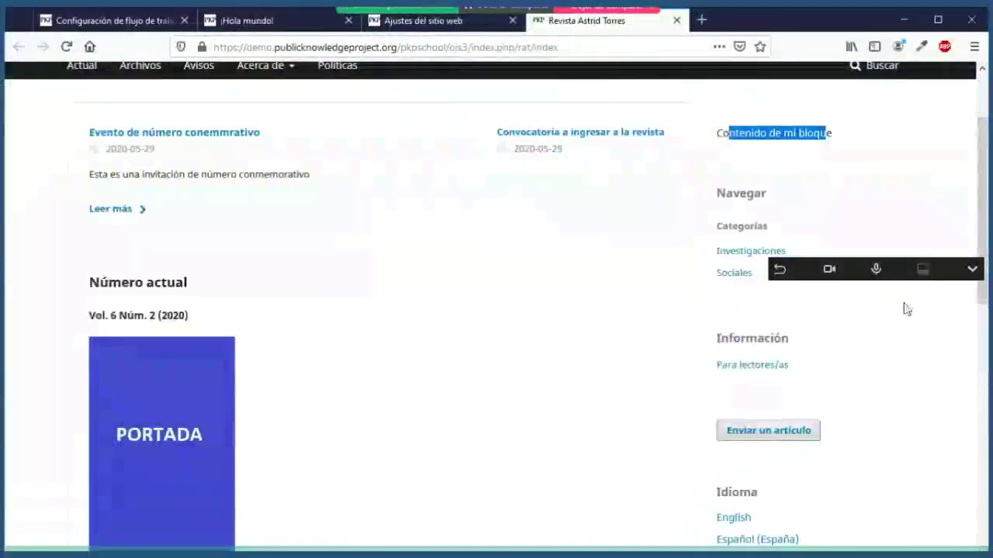
left_click_drag(949, 275, 967, 364)
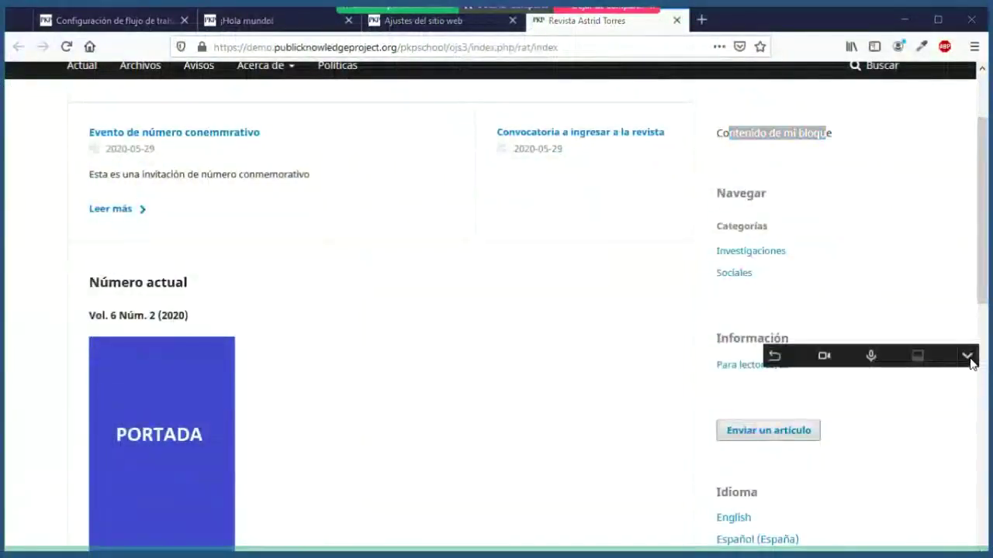
left_click(967, 358)
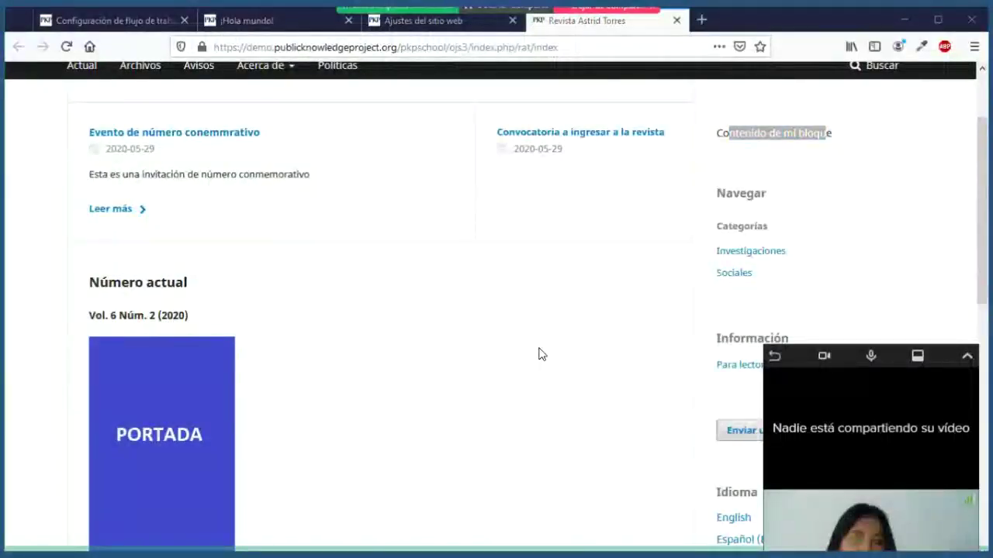
Return to the website settings and review the LOCKSS and CLOCKSS options under Almacenamiento.
left_click(424, 28)
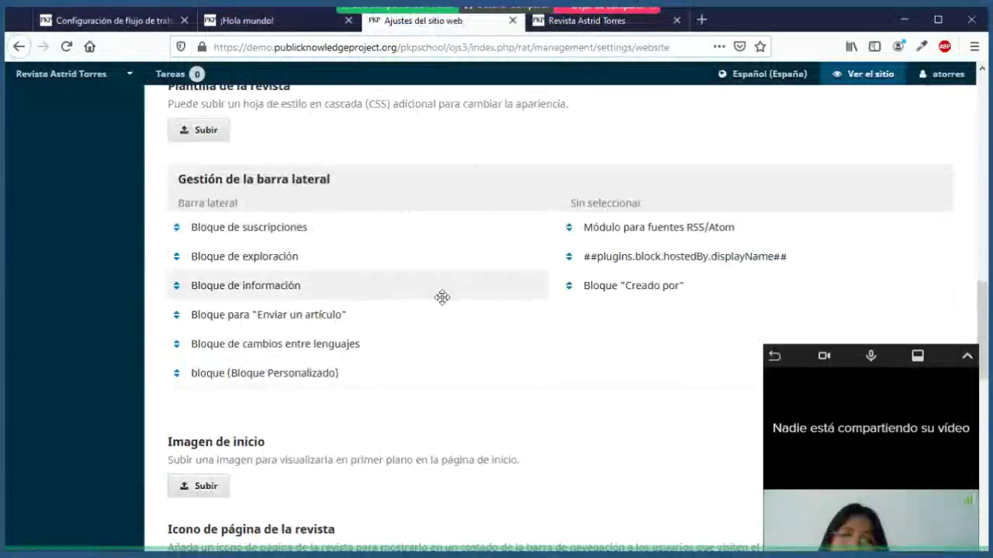
scroll(442, 297, "up", 3)
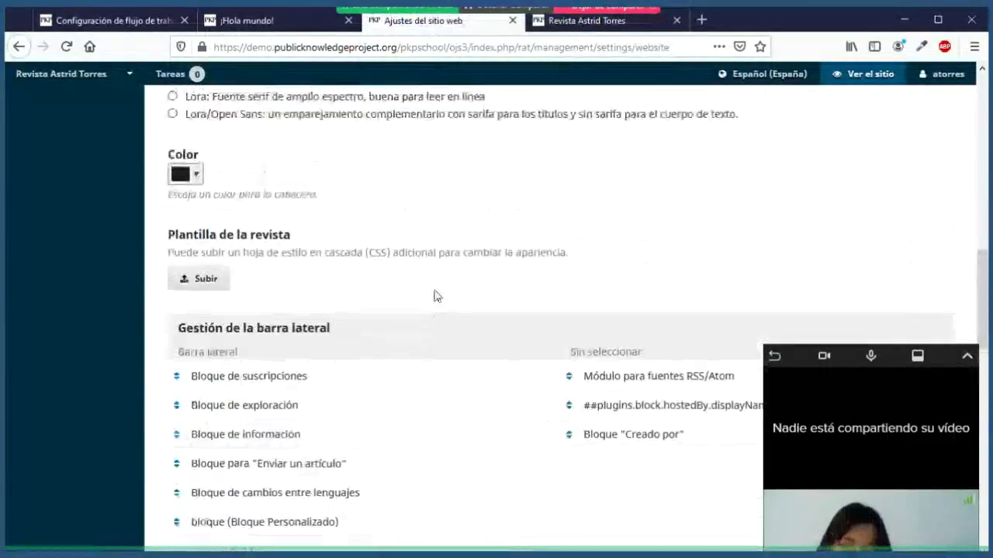
scroll(434, 295, "up", 10)
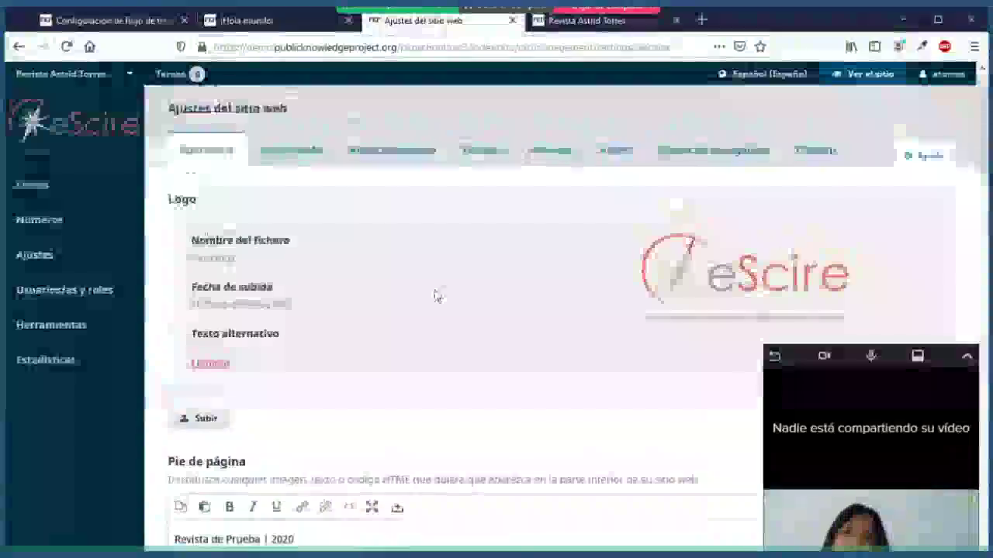
left_click(424, 153)
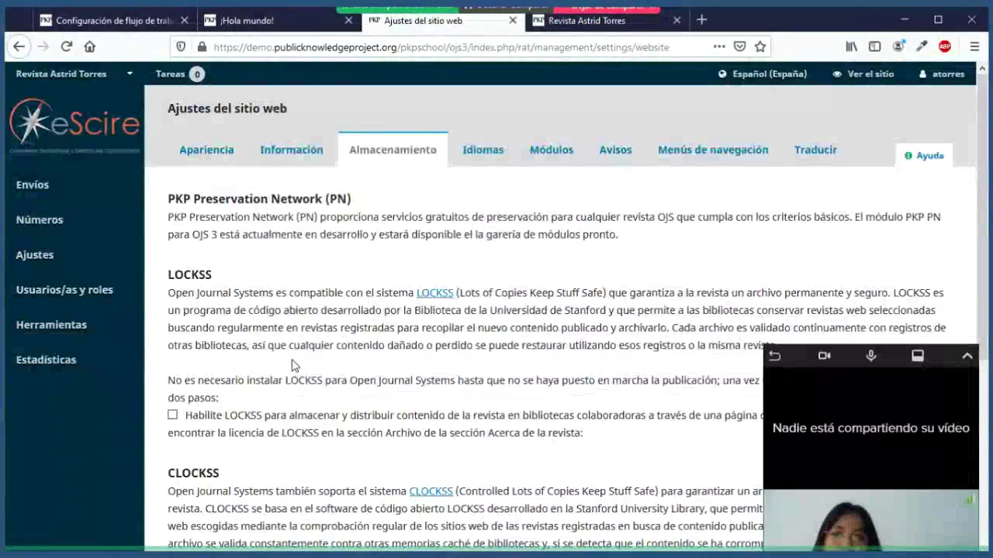
scroll(294, 365, "down", 2)
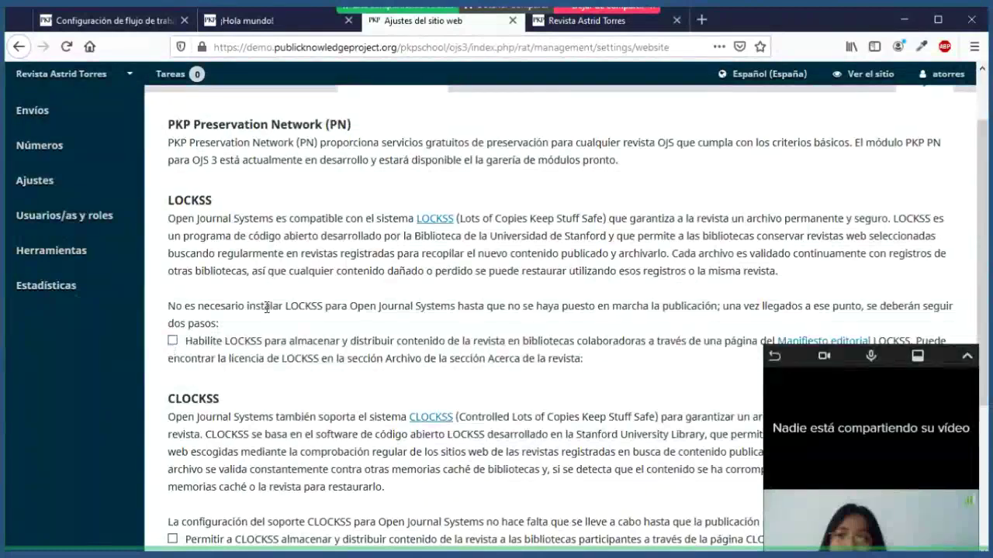
scroll(266, 308, "down", 2)
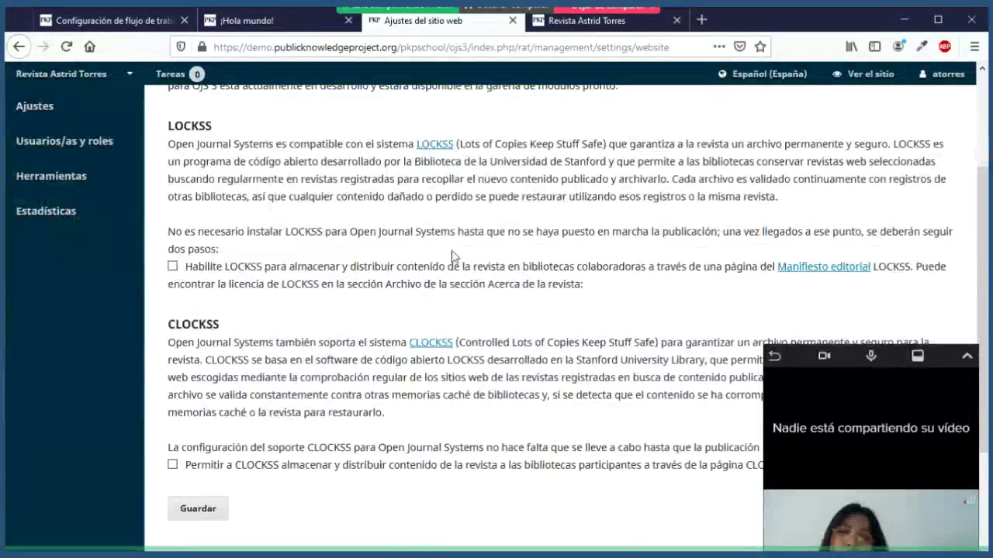
Review the installed modules in the website settings, from the metadata and block modules through the generic modules to Google Analytics.
scroll(454, 256, "up", 3)
left_click(550, 150)
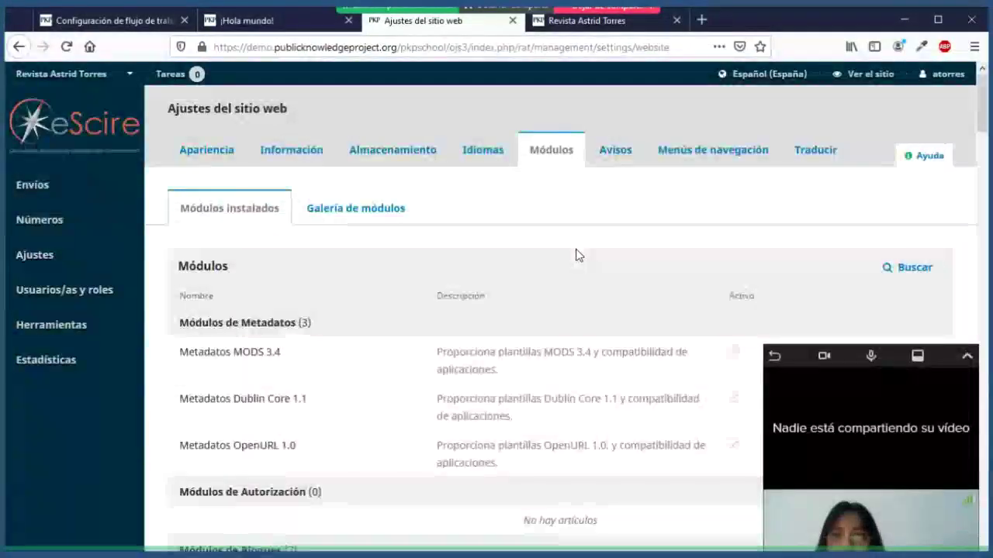
scroll(576, 256, "down", 3)
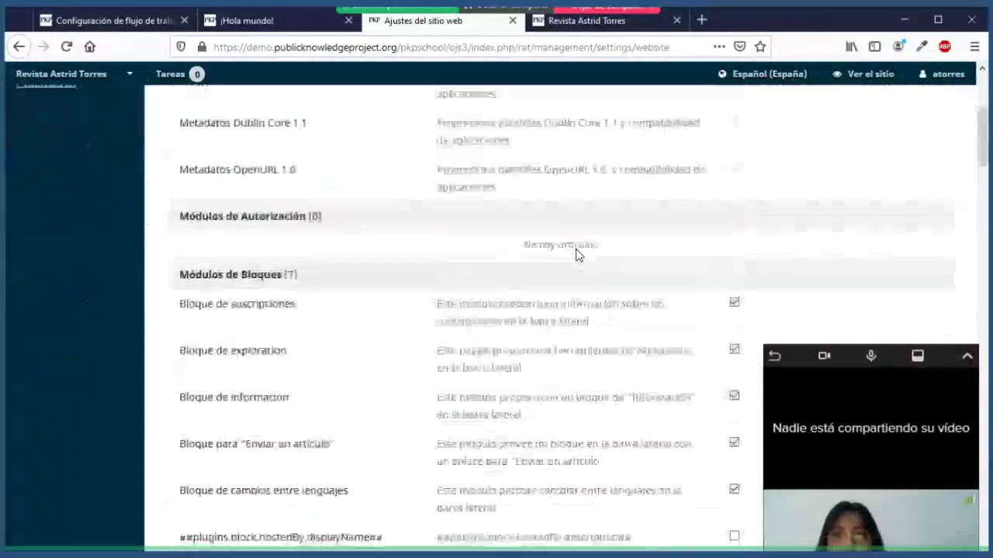
scroll(577, 256, "down", 3)
scroll(582, 256, "down", 5)
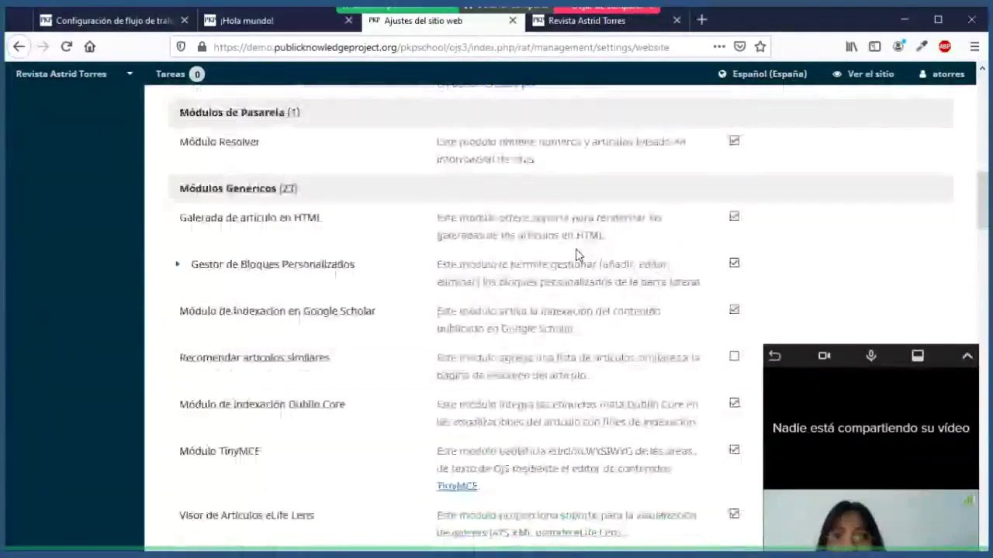
scroll(576, 256, "down", 1)
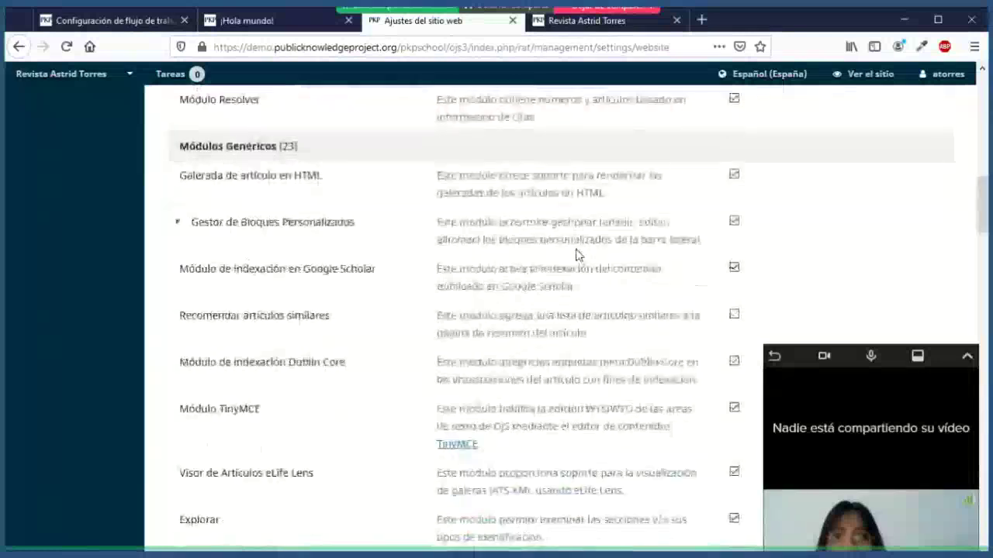
scroll(576, 255, "down", 1)
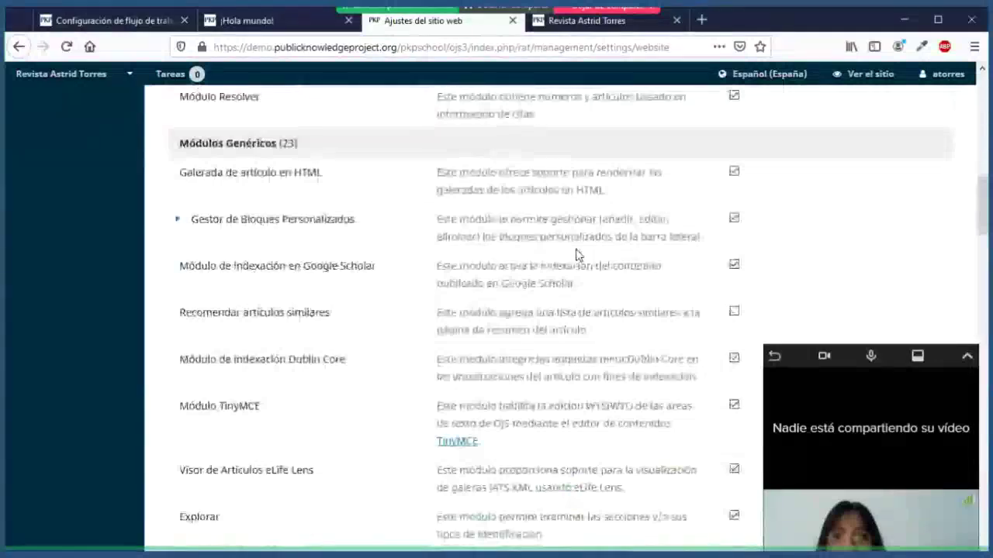
scroll(576, 255, "down", 3)
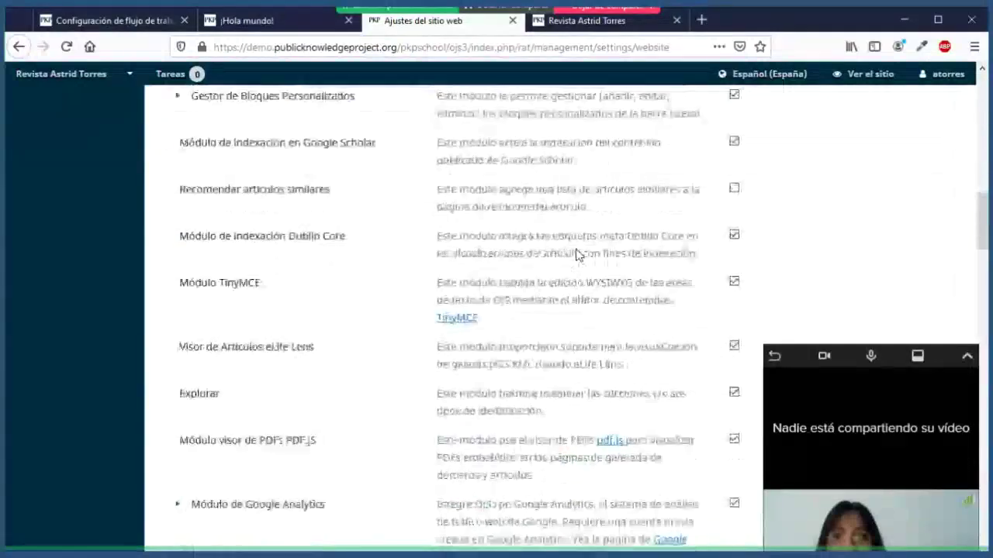
scroll(576, 255, "down", 4)
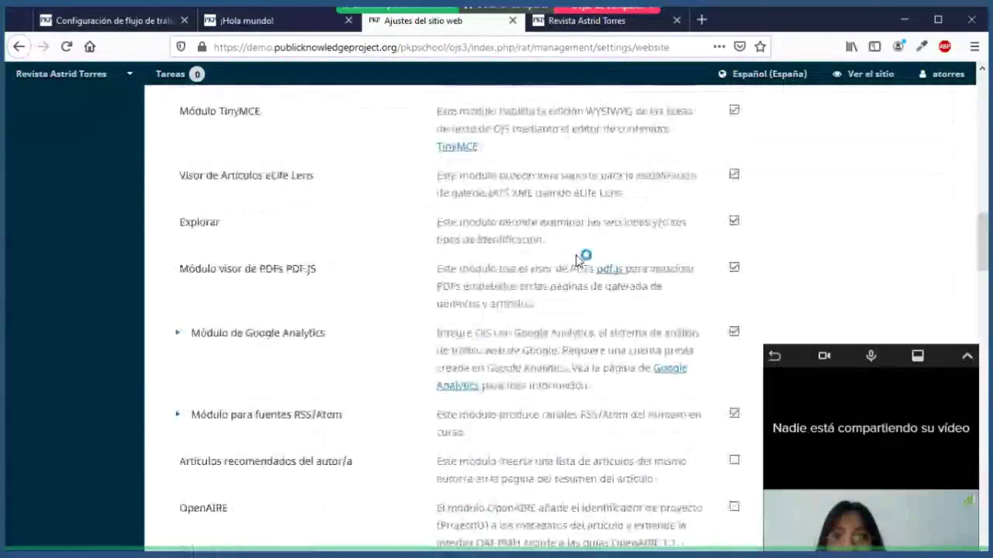
scroll(577, 258, "down", 1)
scroll(577, 258, "down", 2)
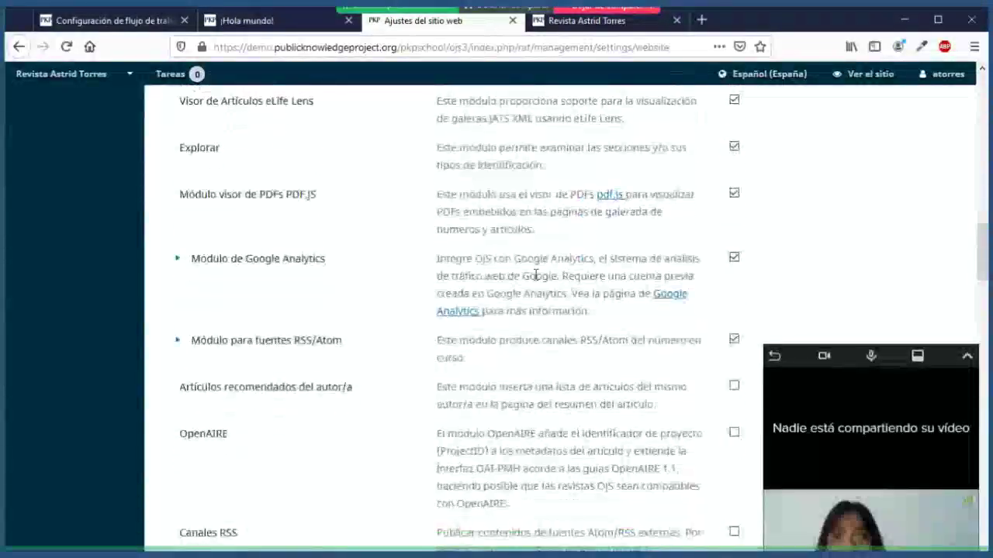
Open the Google Analytics module's settings, examine the Número de cuenta field, and cancel without changing it.
left_click(181, 261)
left_click(211, 337)
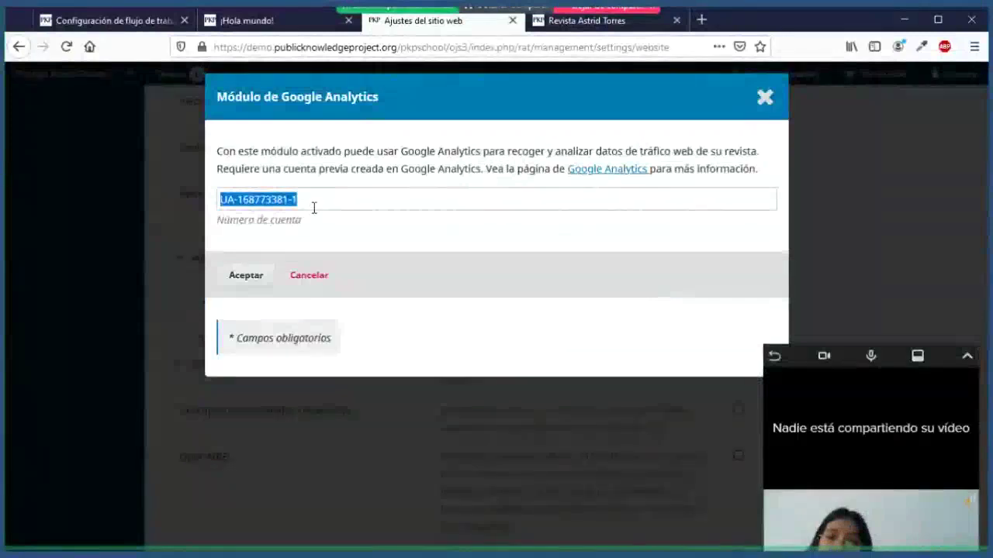
left_click(312, 207)
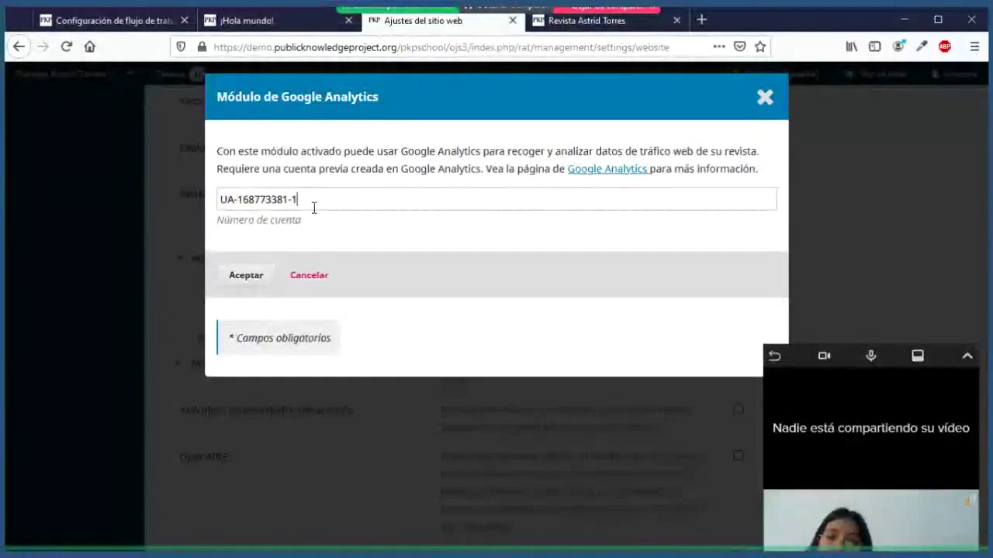
left_click_drag(314, 207, 223, 204)
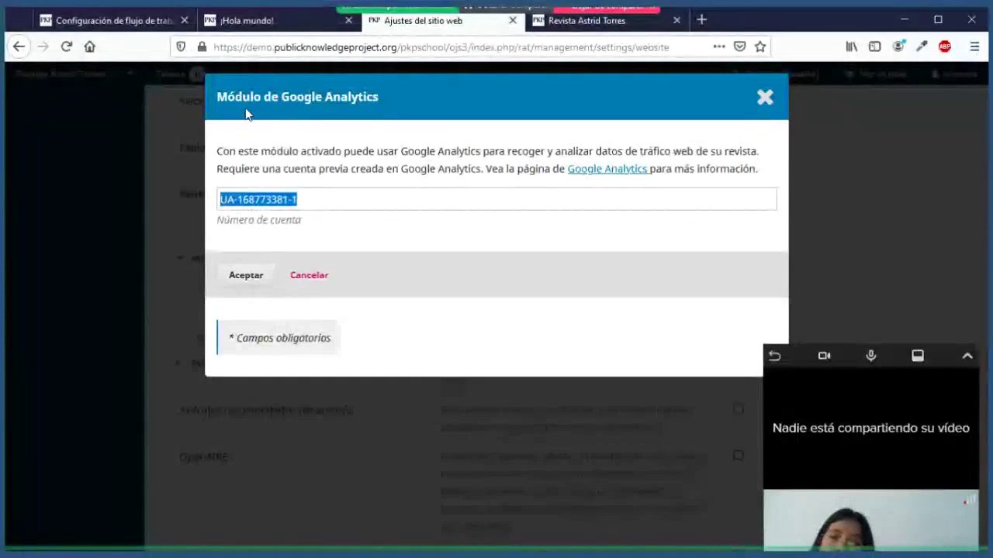
left_click(330, 279)
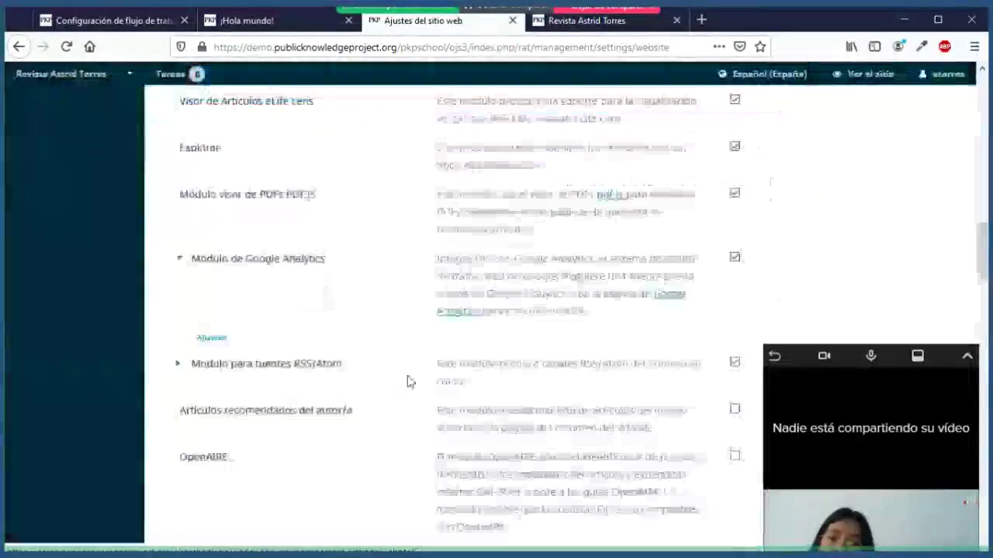
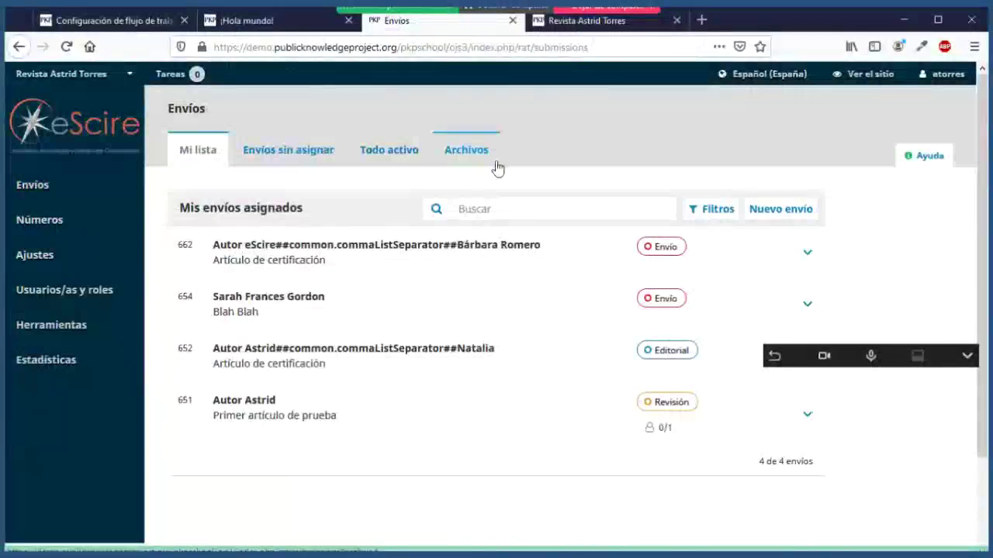
Check the archived submissions under Envíos and return to the list of assigned submissions.
left_click(466, 149)
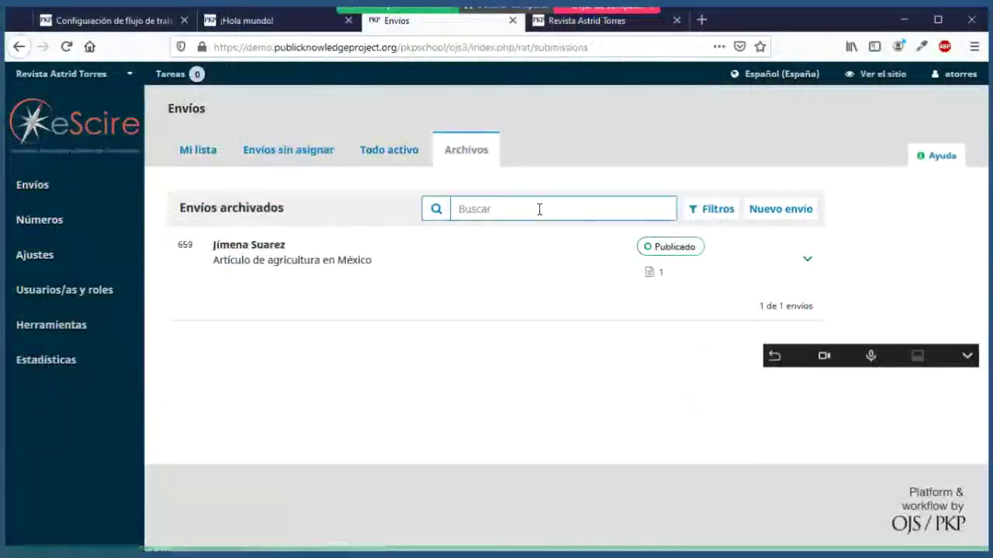
left_click(115, 192)
left_click(423, 215)
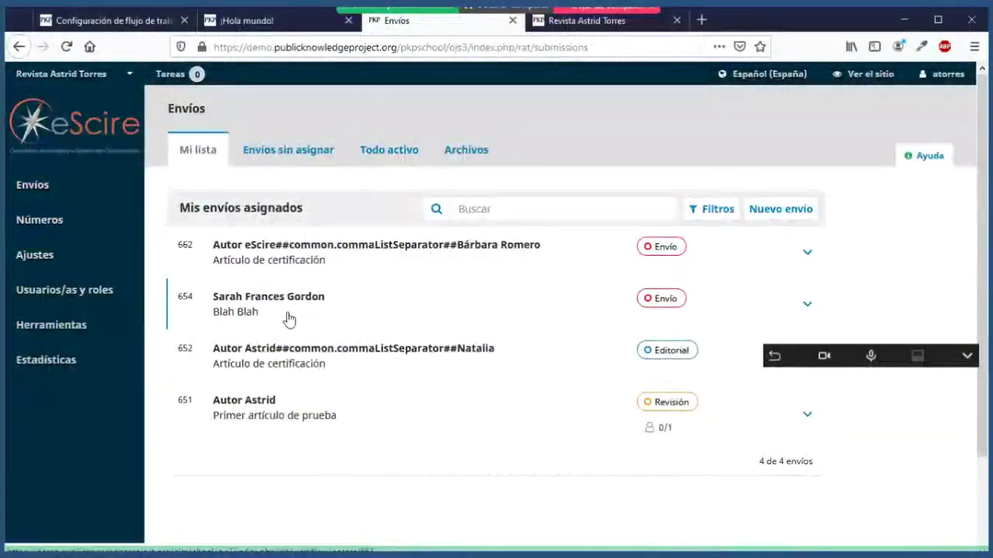
View the "Artículo de certificación" submission that is in the Editorial stage and return to the submissions list.
left_click(300, 351)
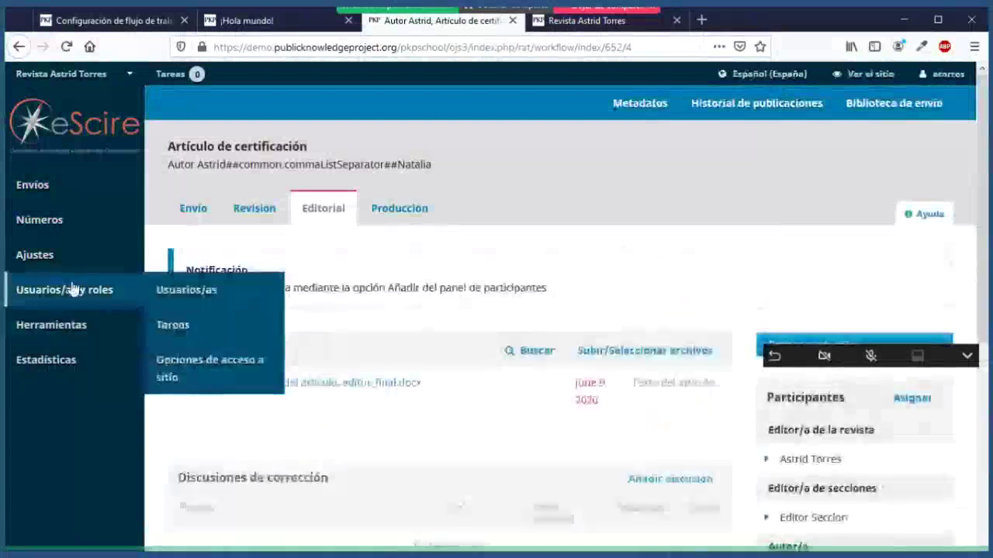
mouse_move(62, 275)
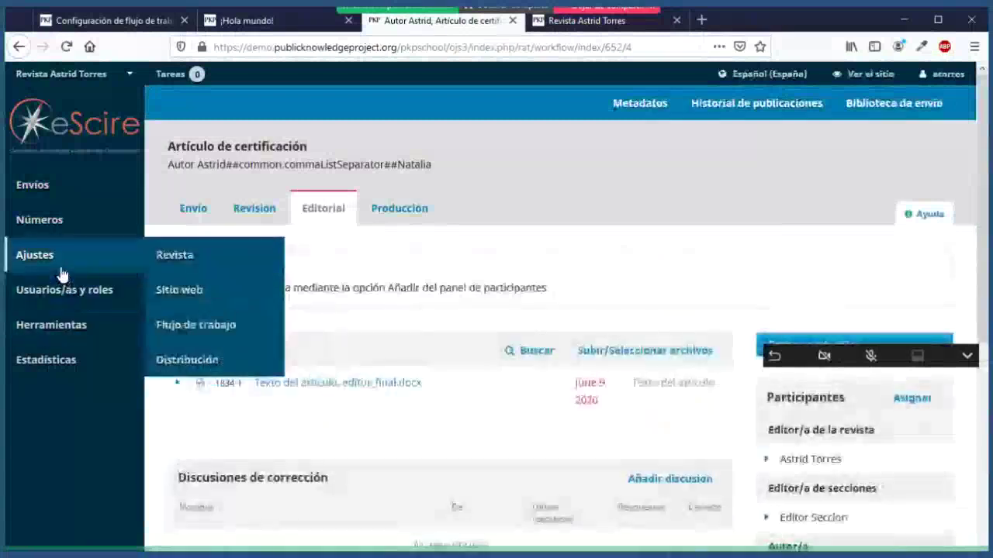
left_click(58, 187)
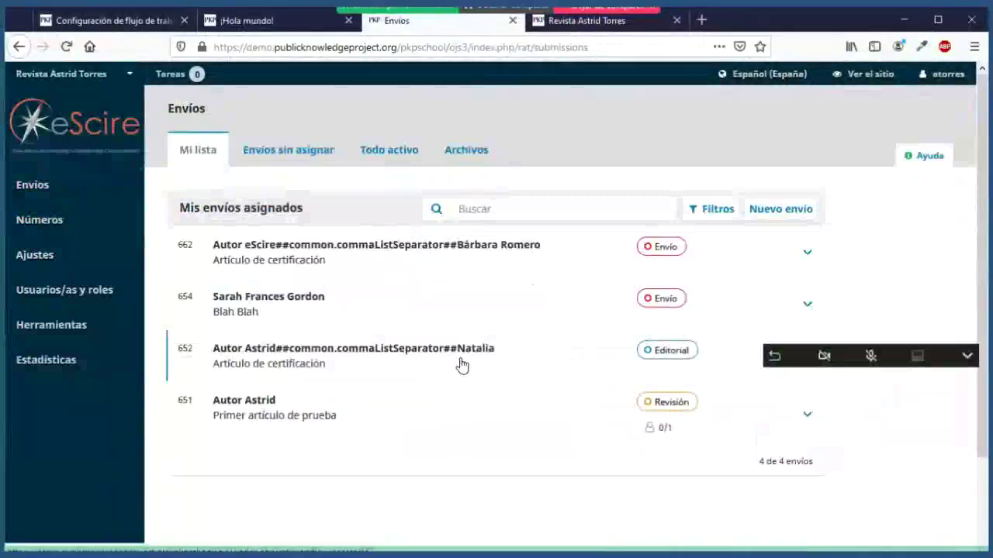
Accept the "Primer artículo de prueba" submission from its review stage without sending a notification email, and record the editorial decision.
left_click(439, 403)
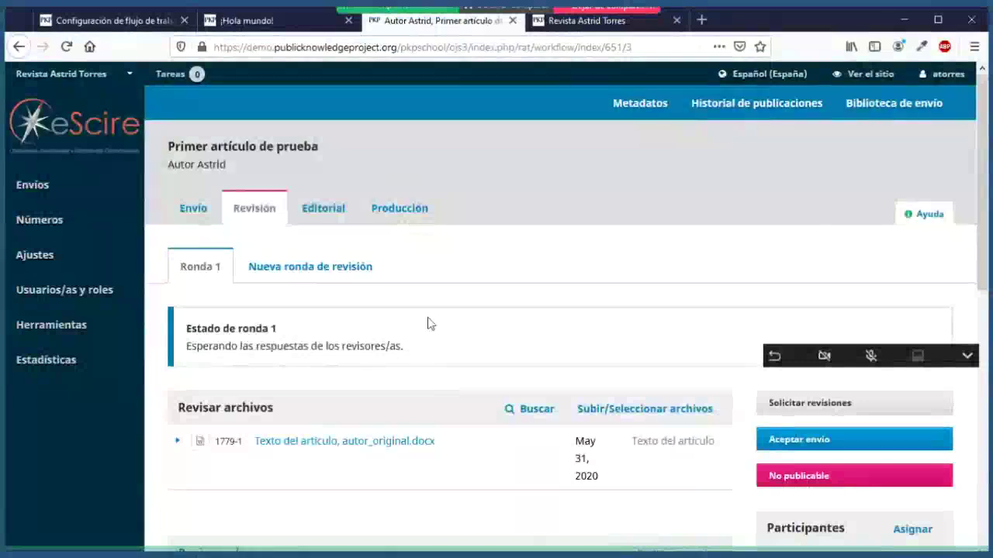
scroll(431, 323, "down", 2)
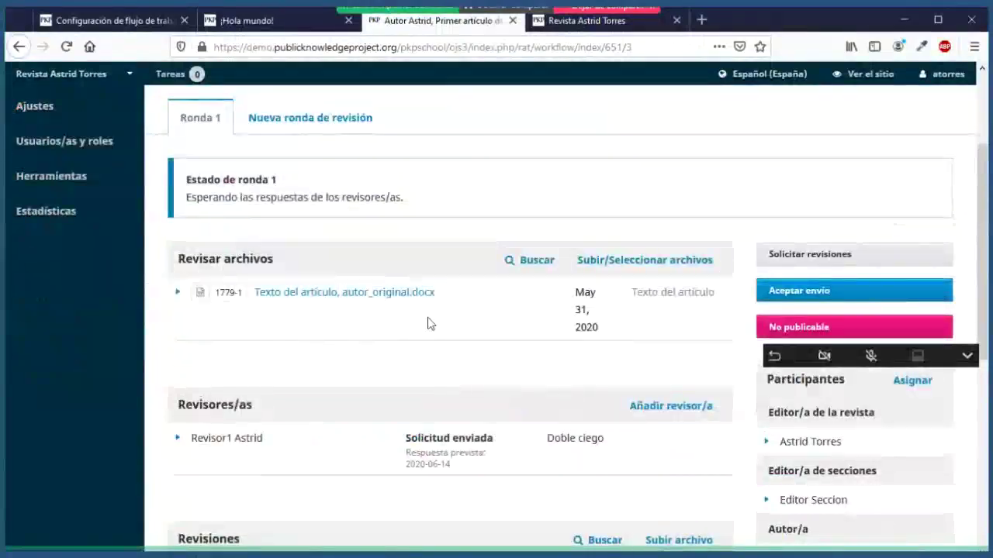
left_click(770, 295)
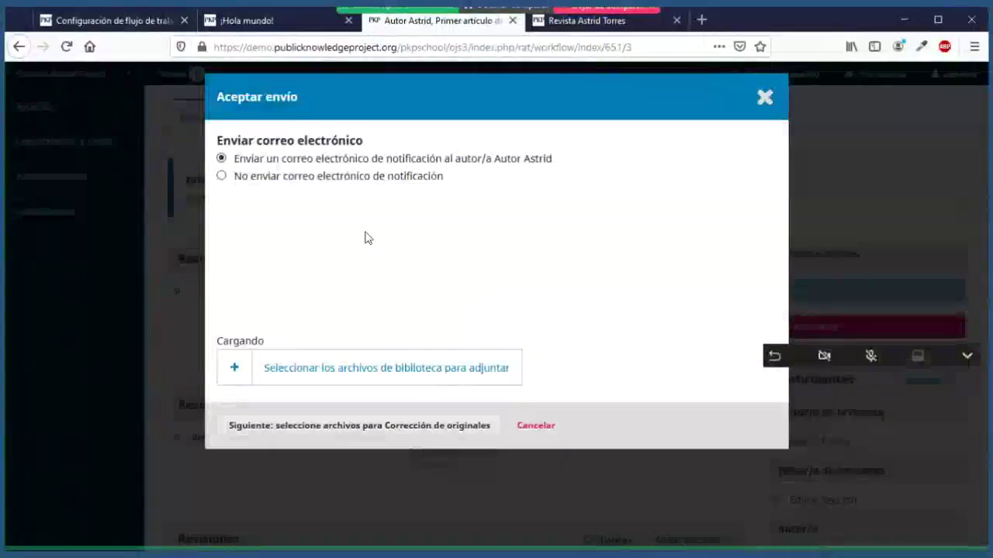
left_click(305, 177)
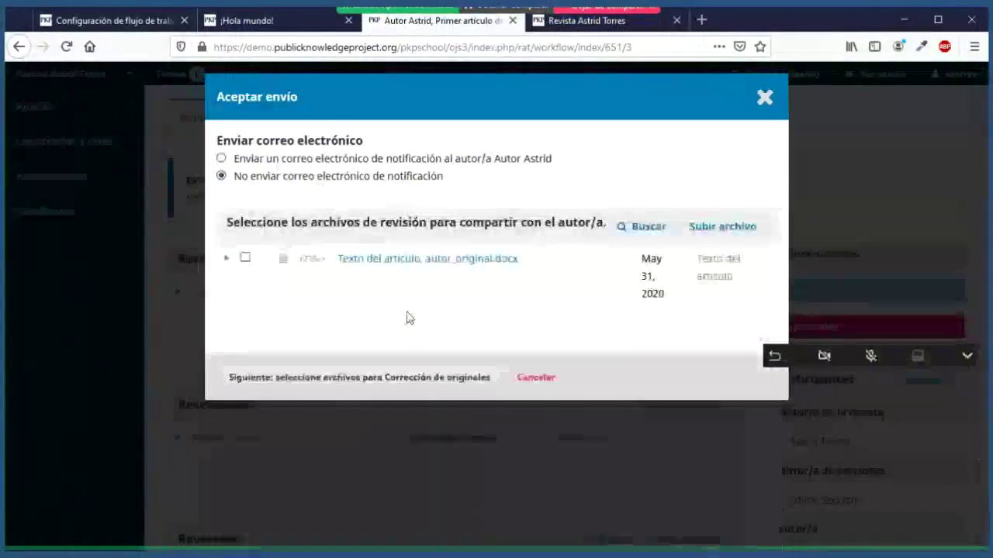
left_click(341, 378)
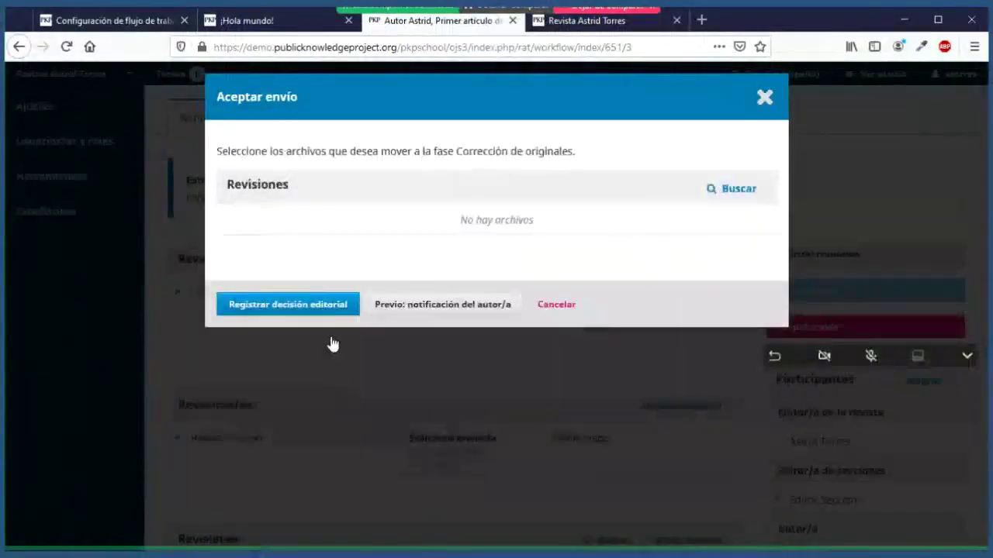
left_click(334, 306)
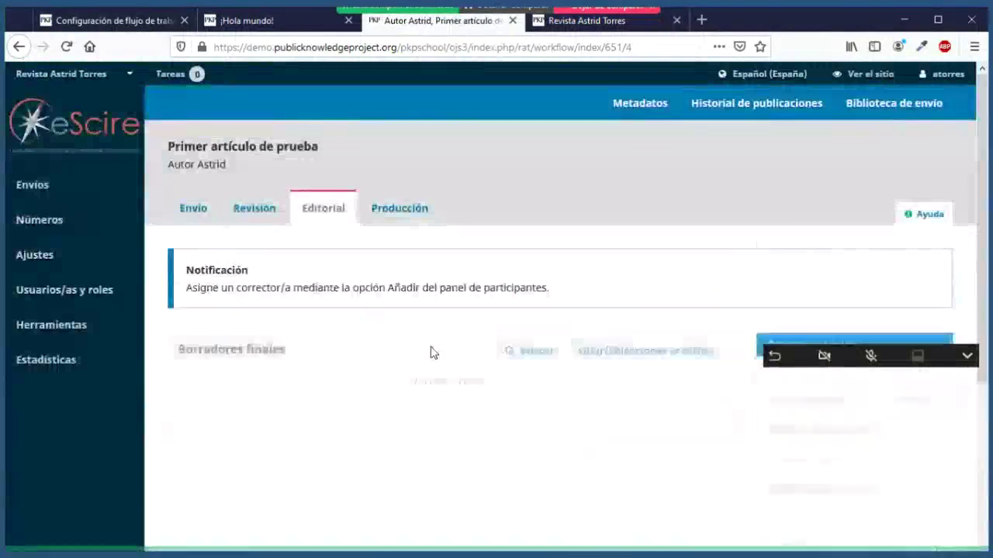
Send the submission to production without a notification email and record the editorial decision.
scroll(432, 353, "down", 5)
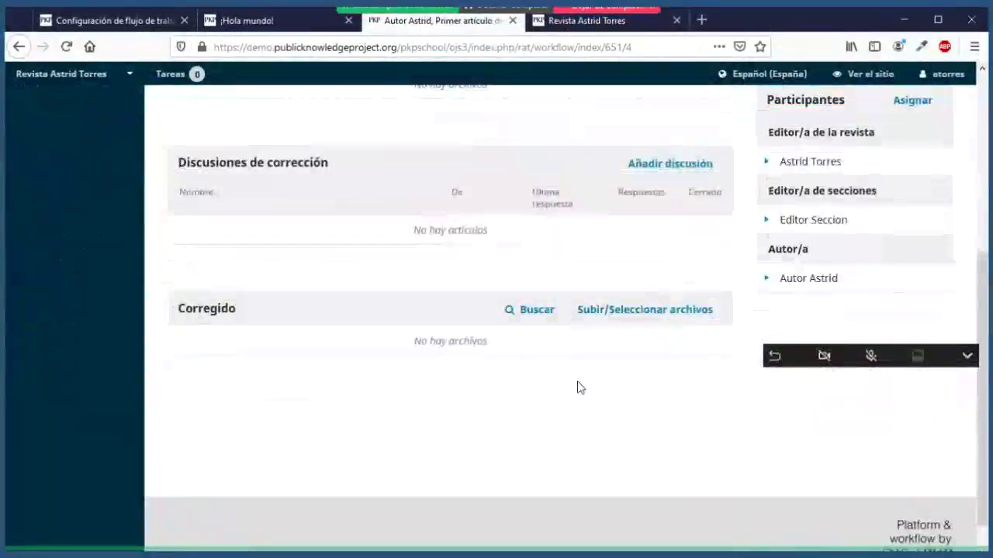
scroll(577, 388, "up", 4)
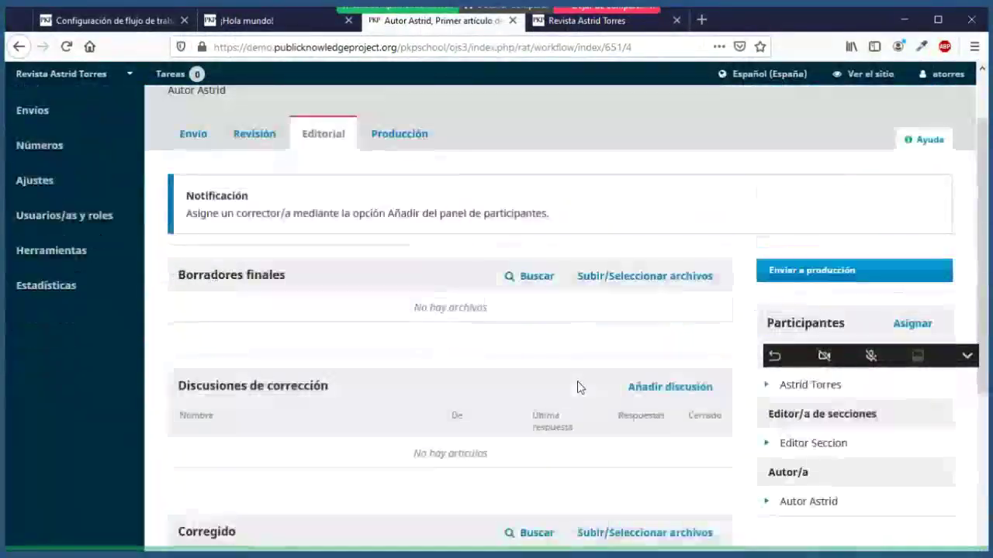
left_click(791, 279)
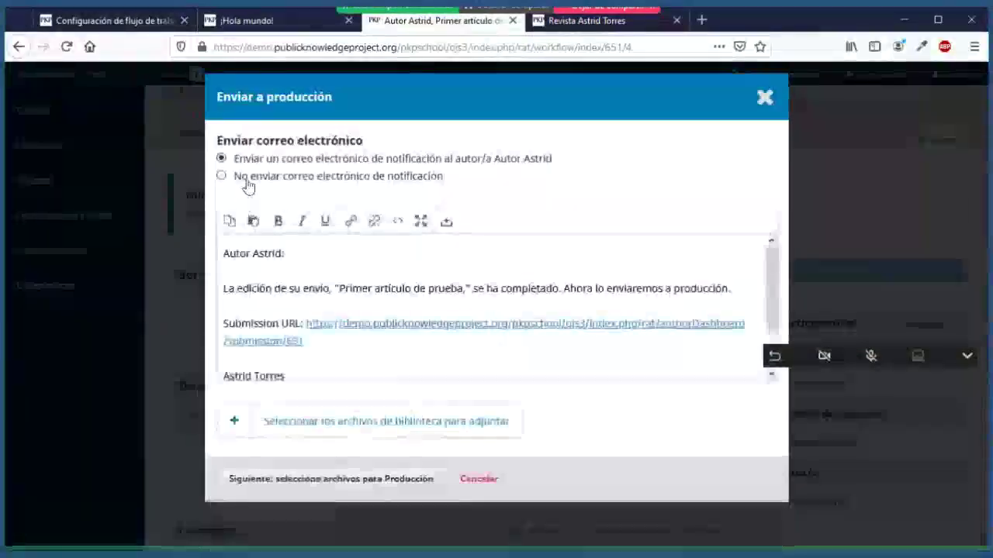
left_click(245, 179)
left_click(288, 232)
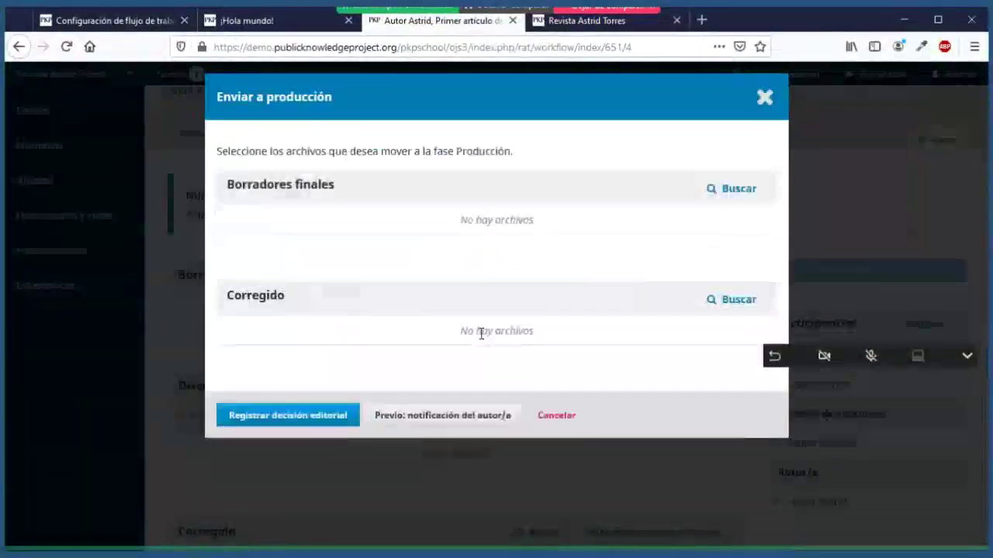
left_click(725, 194)
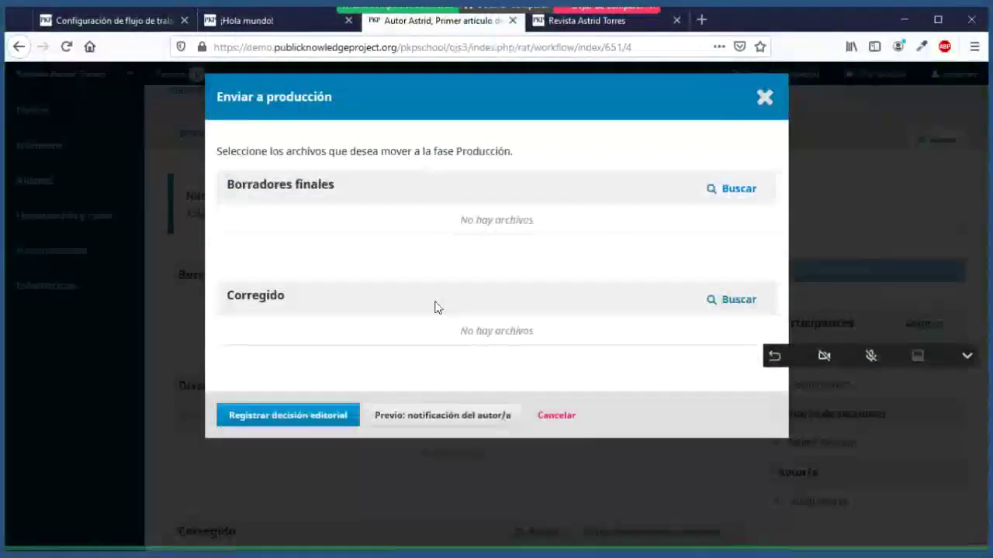
left_click(287, 416)
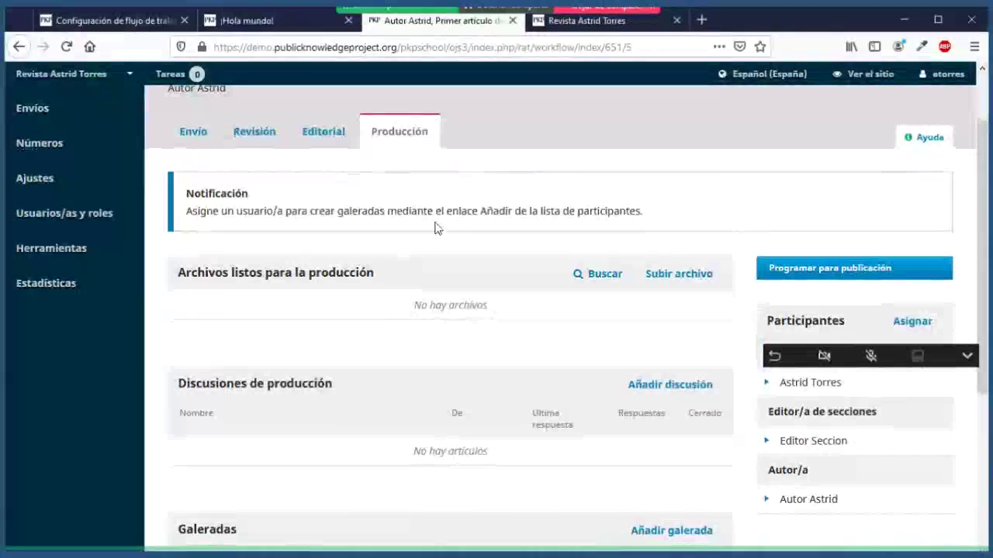
Review the Producción stage's sections, from the production-ready files through the production discussions to Galeradas.
scroll(437, 225, "down", 1)
scroll(437, 226, "down", 3)
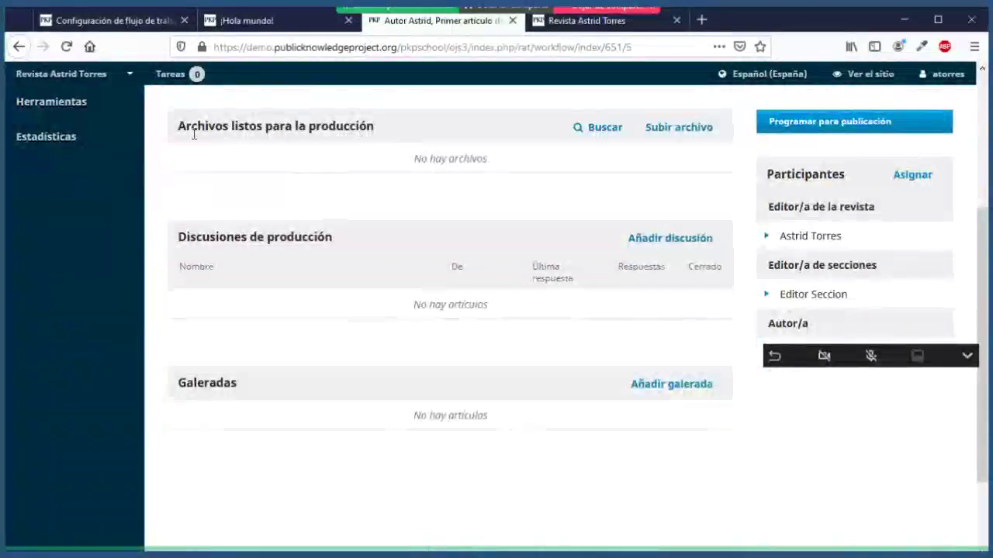
left_click_drag(193, 134, 491, 174)
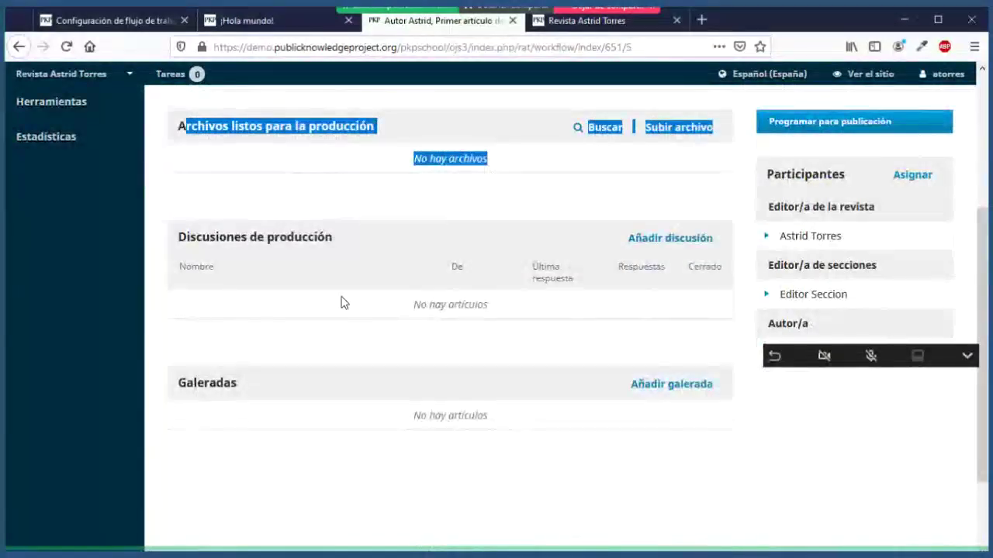
scroll(343, 303, "down", 2)
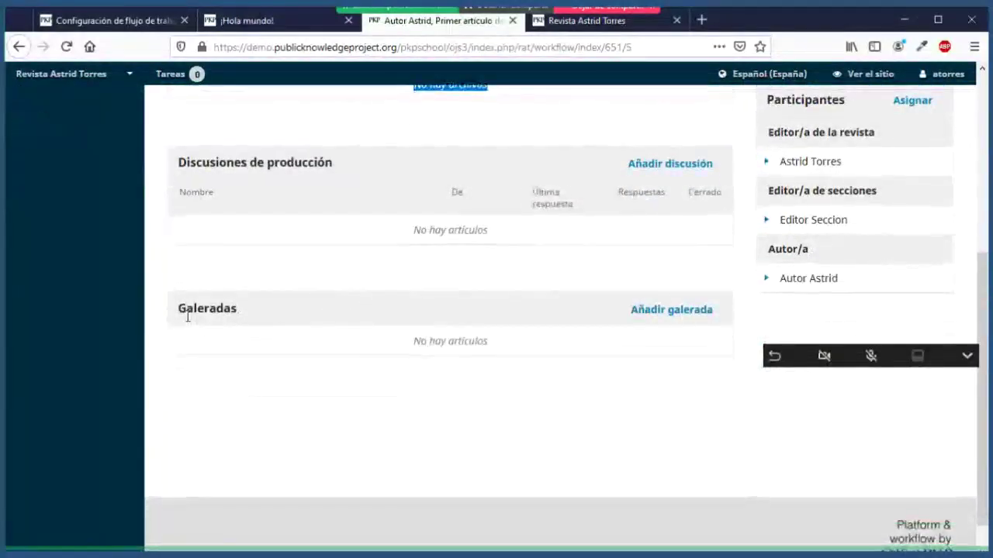
double_click(186, 316)
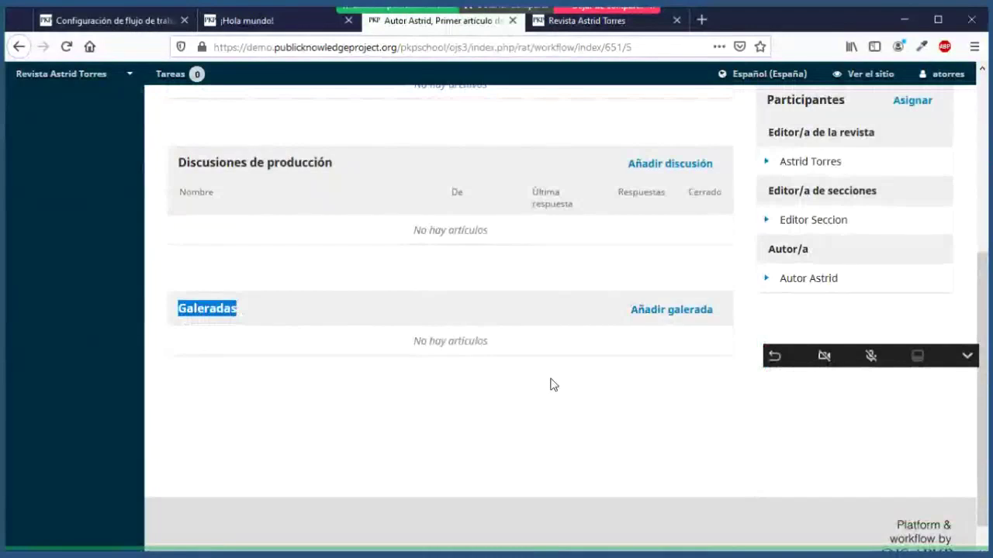
Start a new galley for the submission and label it XML.
left_click(699, 312)
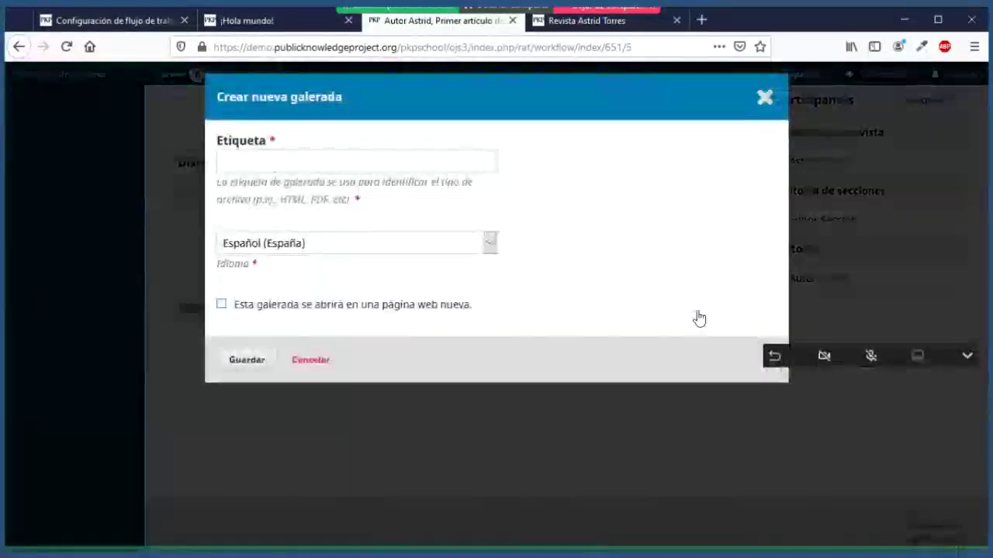
left_click(242, 164)
type("XML")
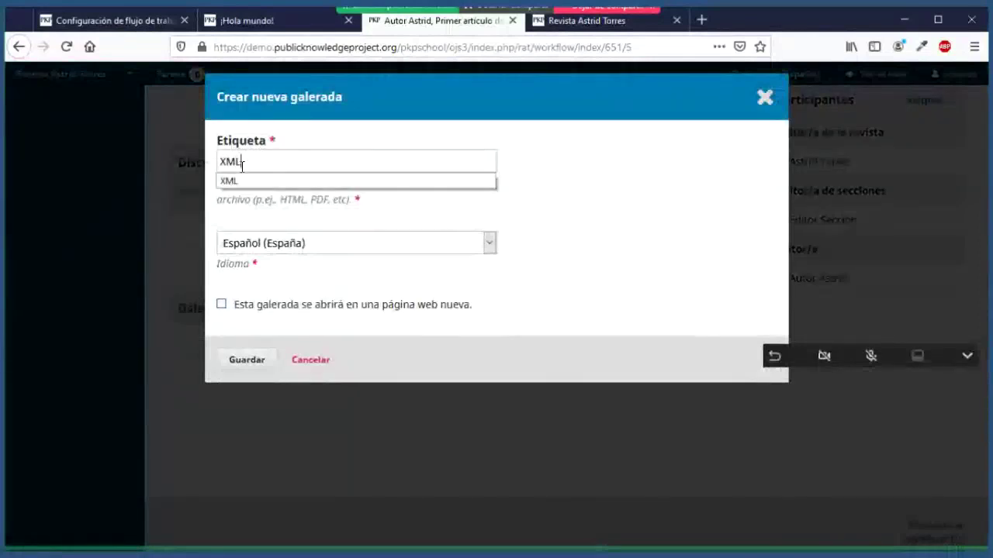
left_click(233, 181)
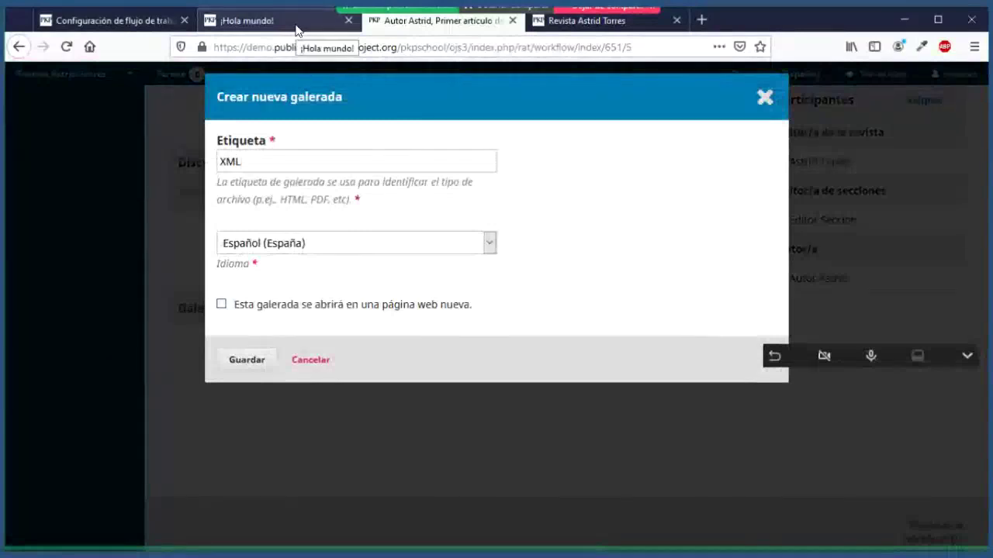
Examine the galley formats offered for the article in the ¡Hola mundo! journal's current issue.
left_click(296, 29)
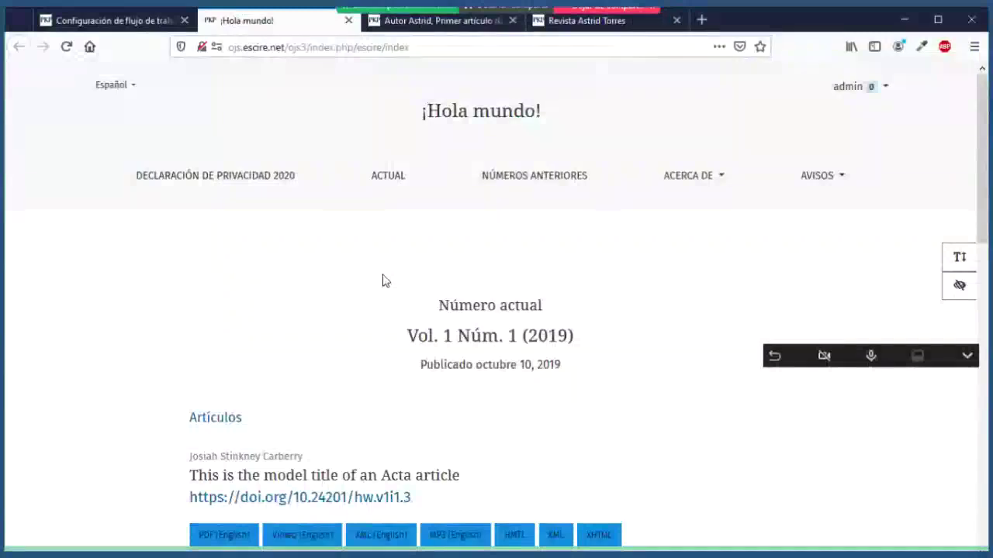
scroll(380, 283, "down", 2)
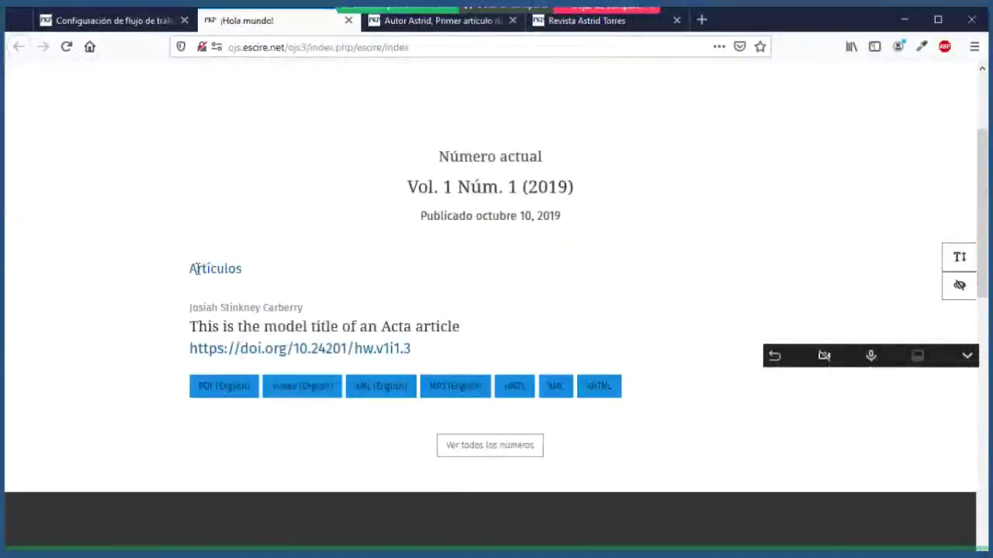
left_click_drag(200, 269, 189, 269)
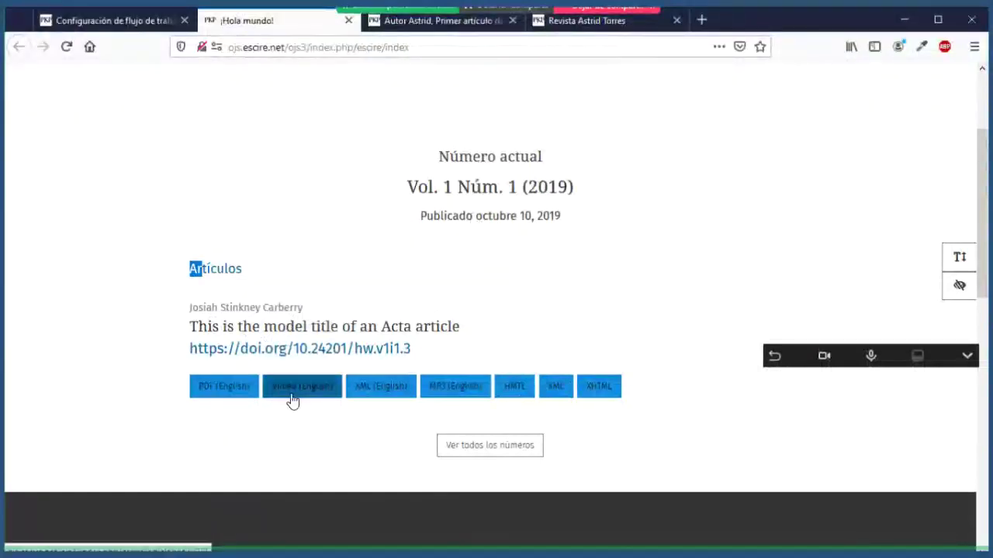
Return to the "Primer artículo de prueba" submission and save the new XML galley.
left_click(560, 22)
left_click(438, 21)
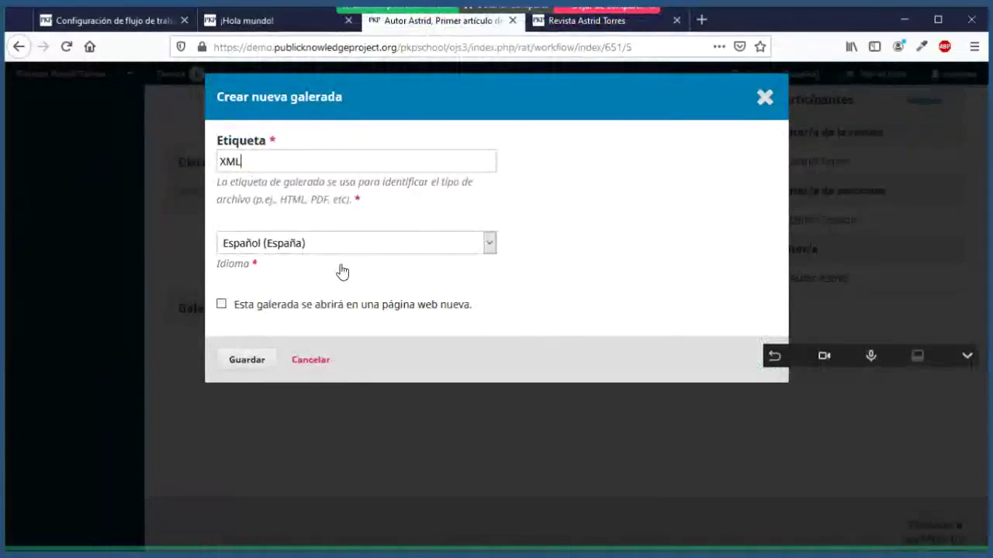
left_click(259, 366)
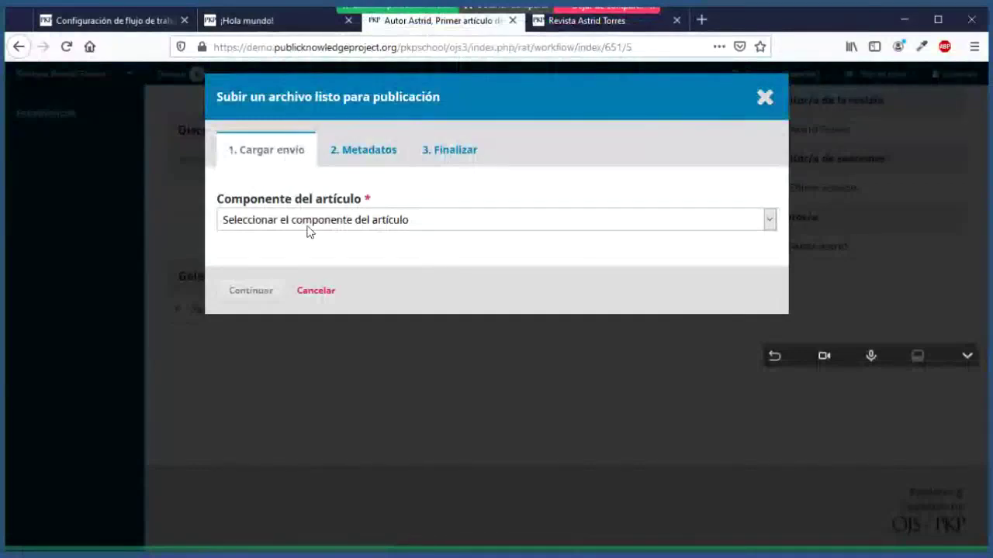
left_click(752, 225)
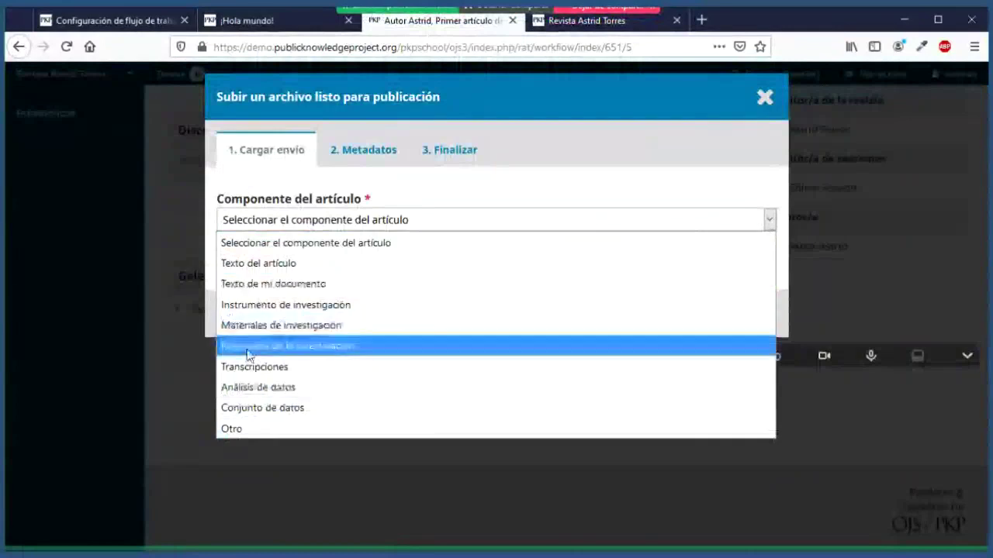
left_click(244, 429)
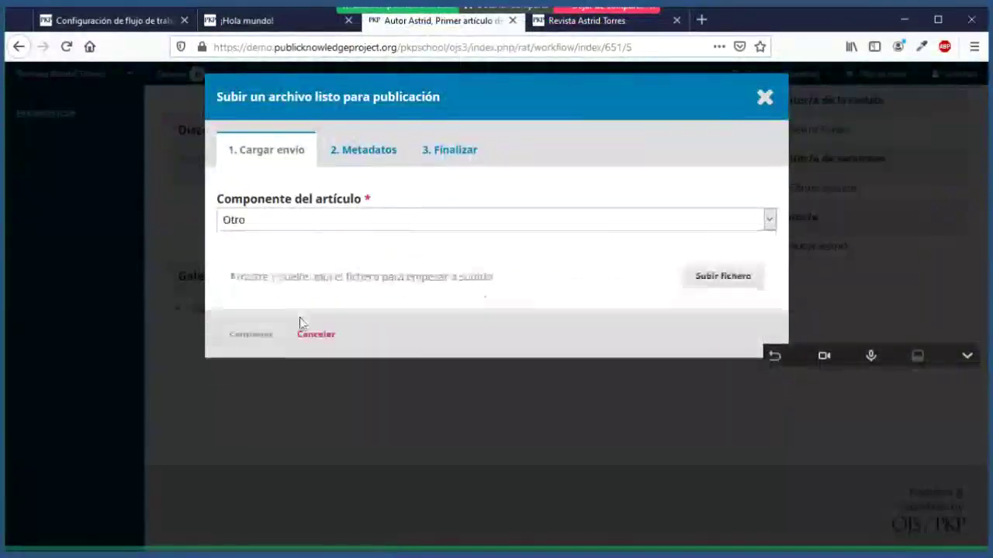
left_click(724, 278)
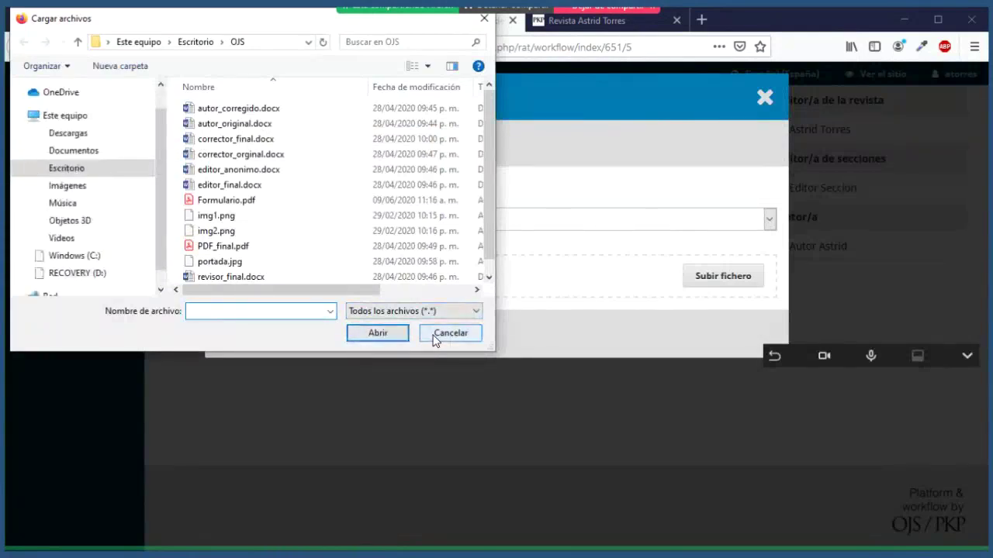
left_click(435, 338)
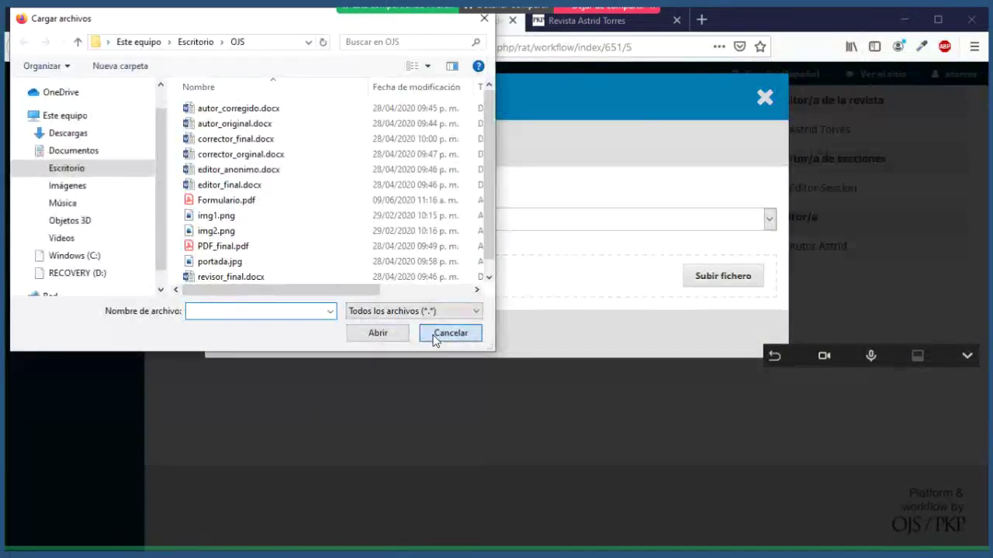
left_click(450, 333)
Set the article component to Texto del artículo and upload 0186-7202-ee-30-02-00183.xml from the ee > v30n2 > scielo_package folder.
left_click(256, 221)
left_click(232, 261)
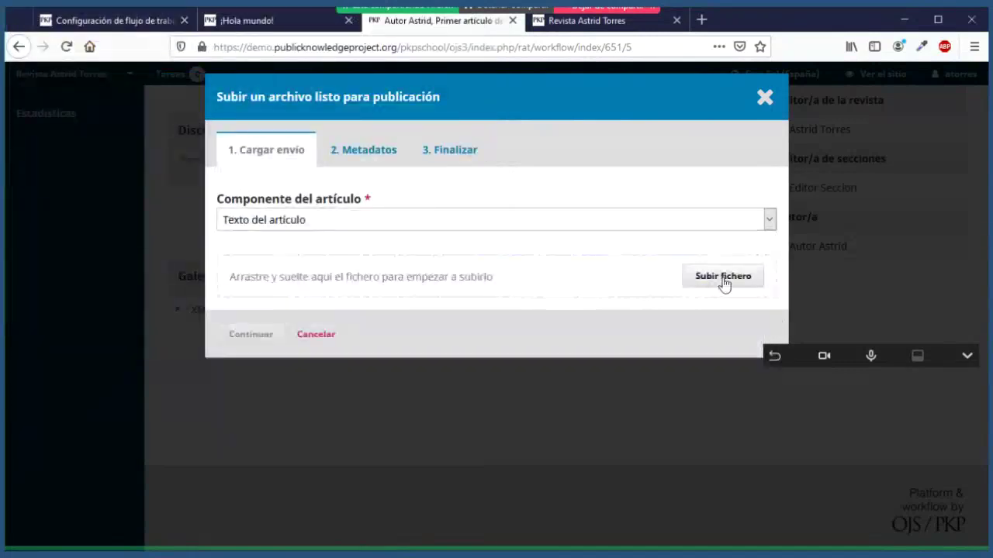
left_click(721, 278)
left_click_drag(92, 26, 236, 77)
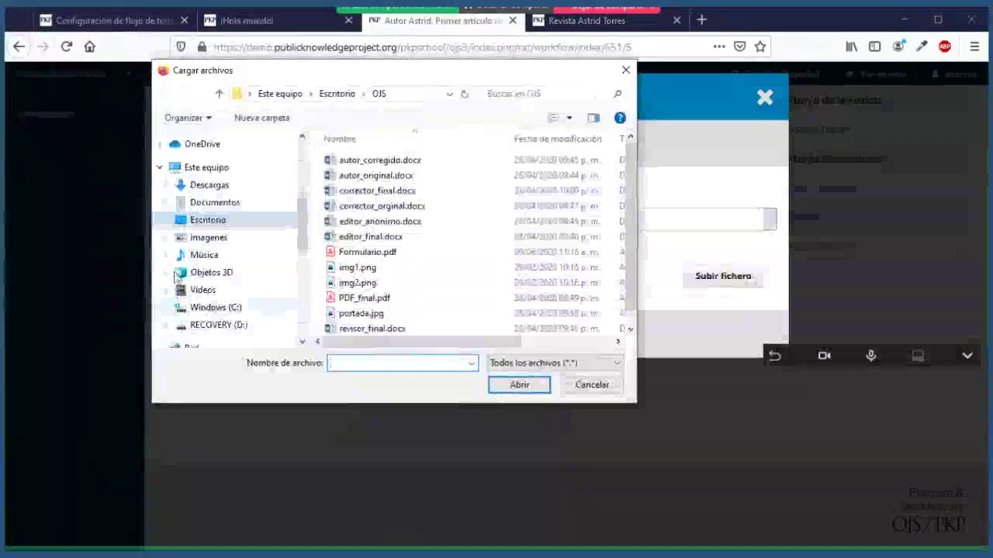
left_click(172, 307)
scroll(177, 248, "down", 3)
scroll(182, 259, "down", 8)
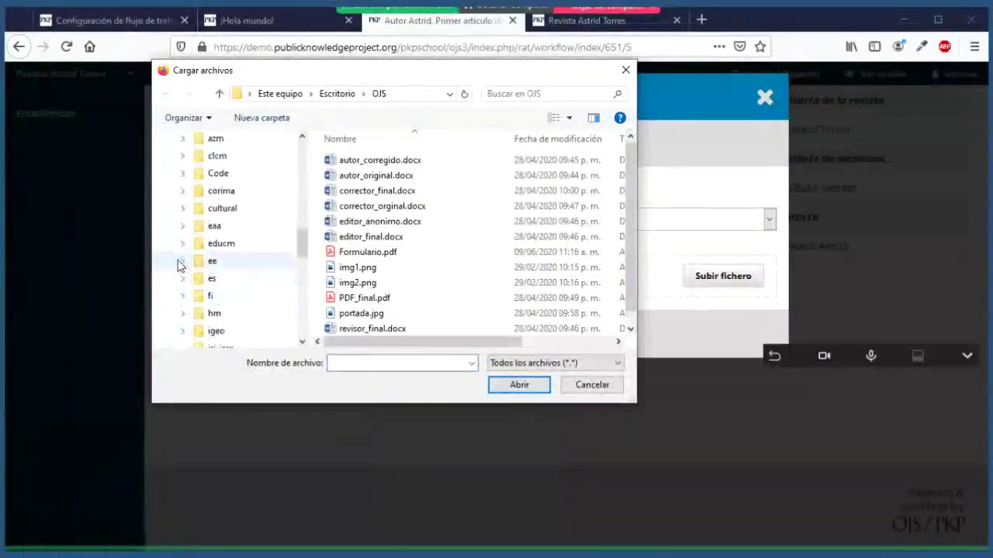
left_click(182, 262)
left_click(190, 296)
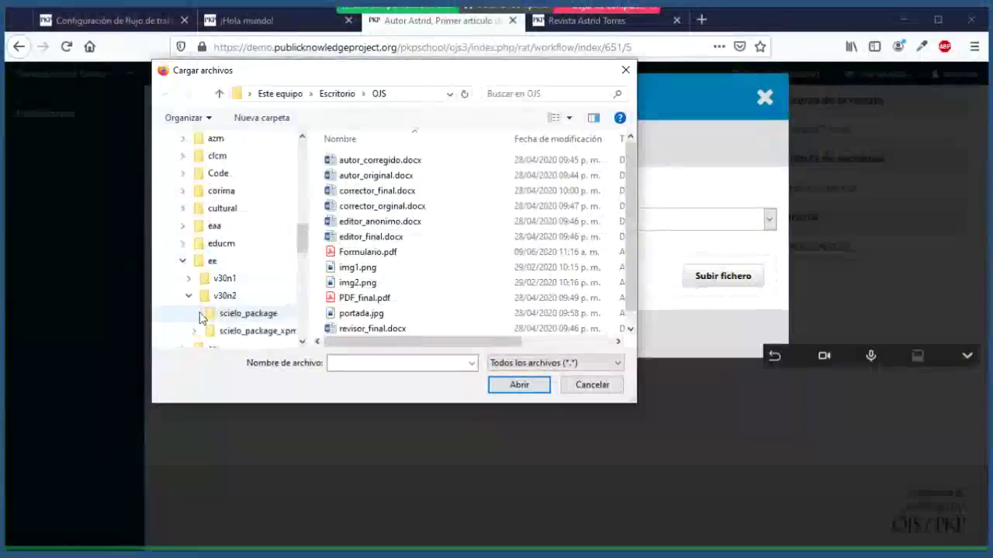
left_click(206, 312)
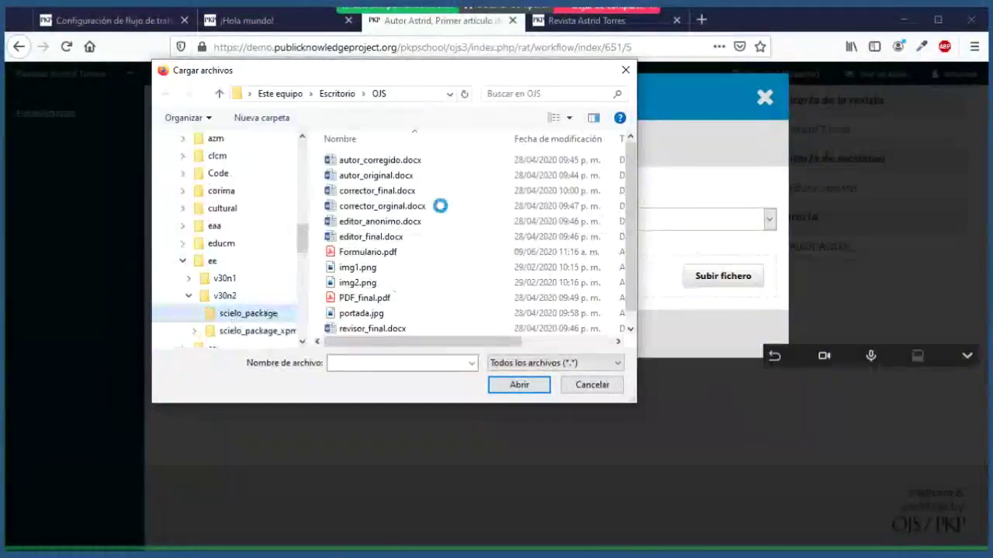
left_click(460, 182)
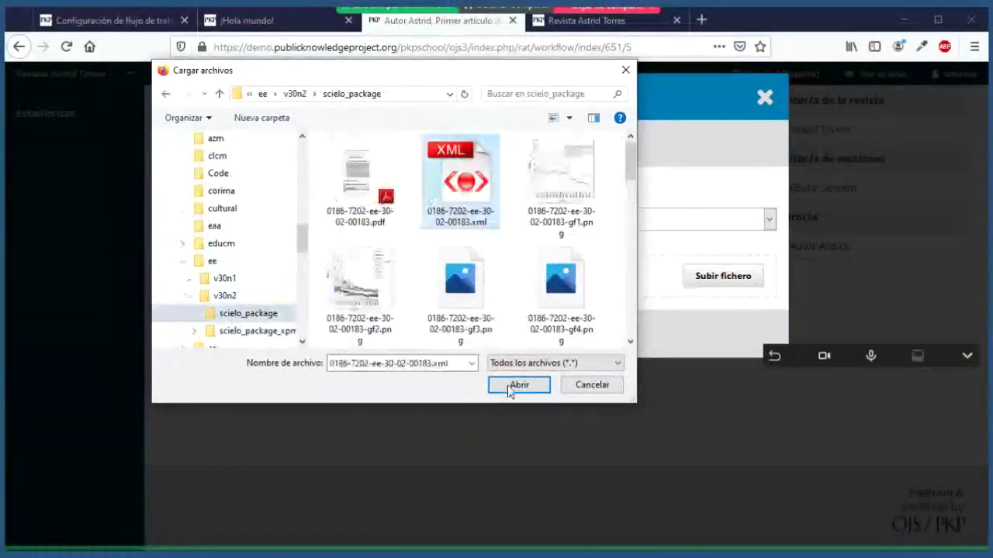
left_click(510, 389)
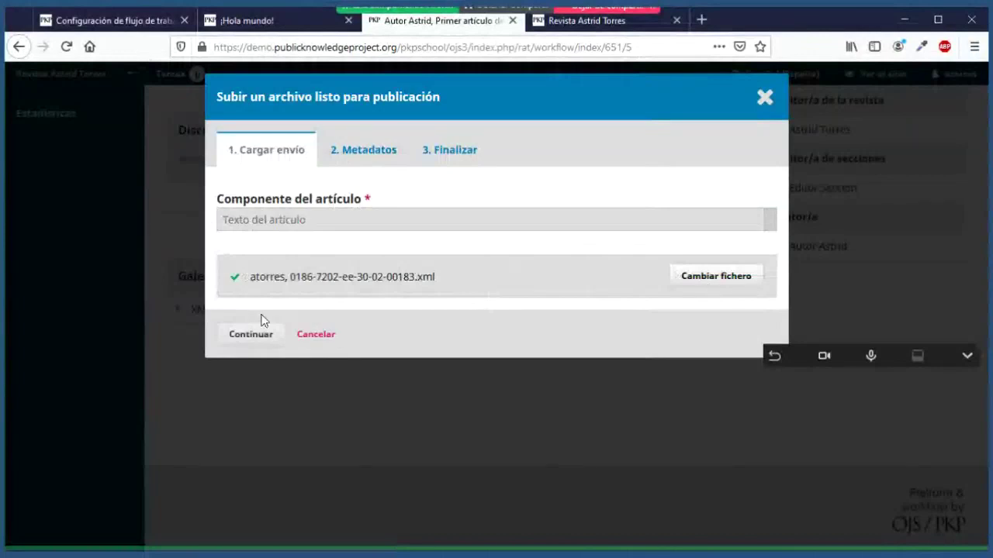
Proceed to the uploaded XML file's metadata and review its file name and the Archivos dependientes section.
left_click(261, 339)
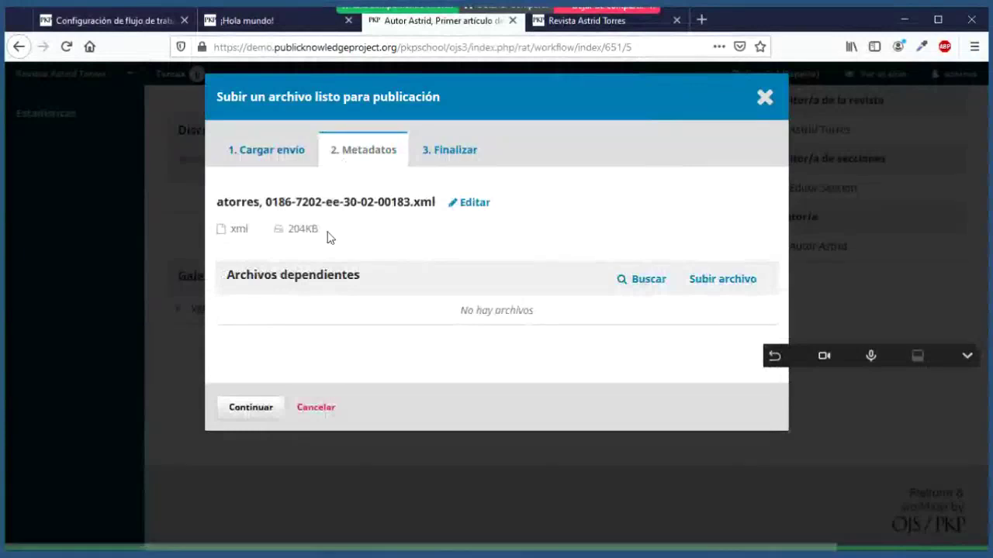
left_click_drag(218, 205, 442, 202)
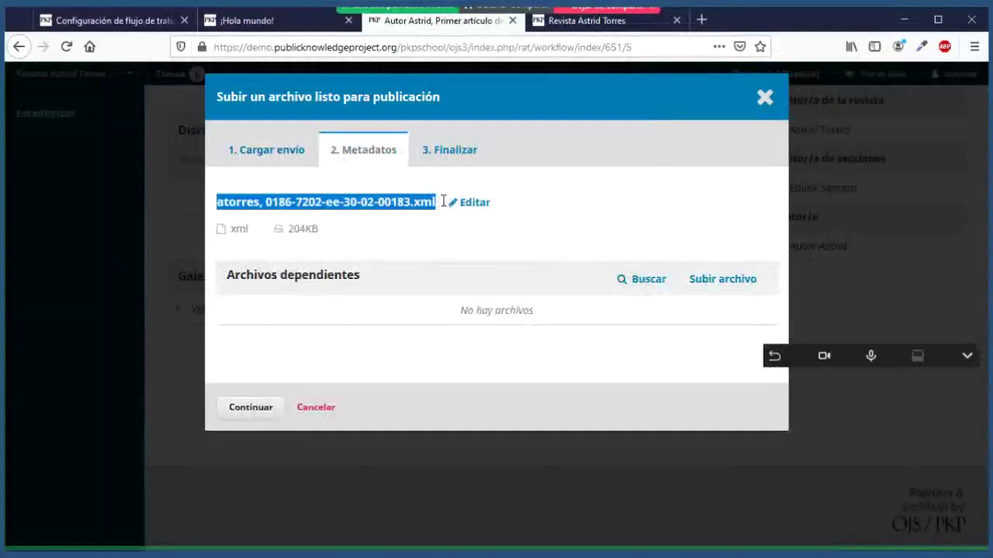
left_click(223, 209)
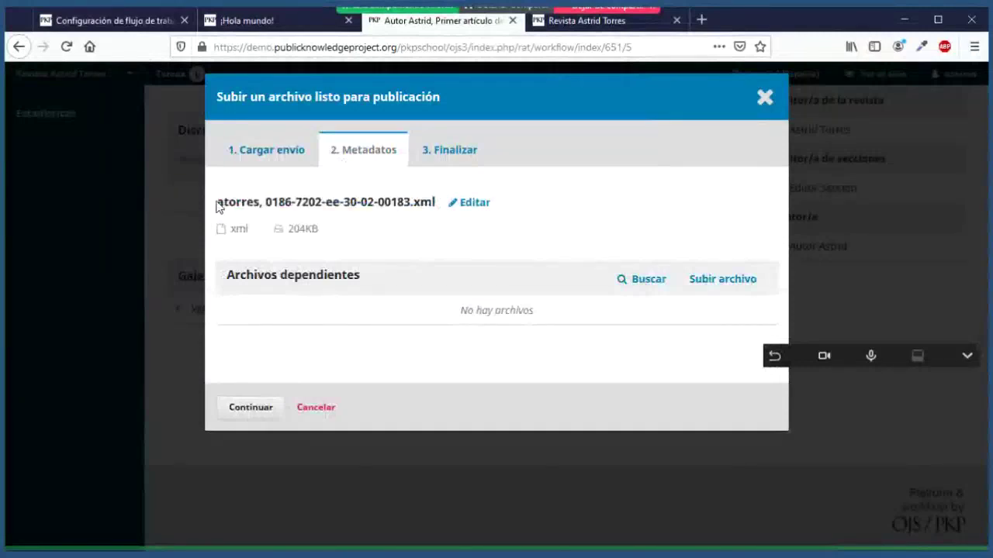
left_click_drag(218, 206, 267, 204)
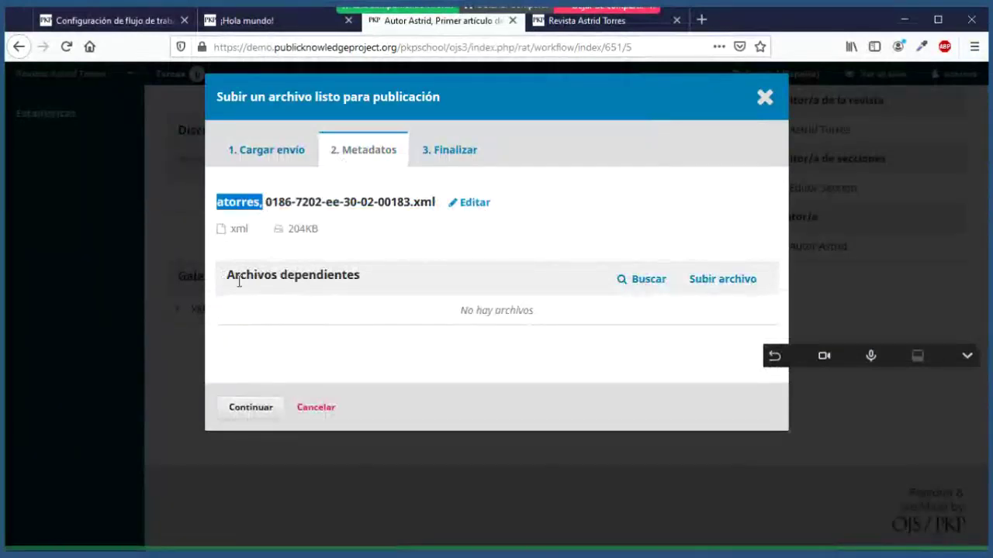
left_click_drag(233, 279, 364, 284)
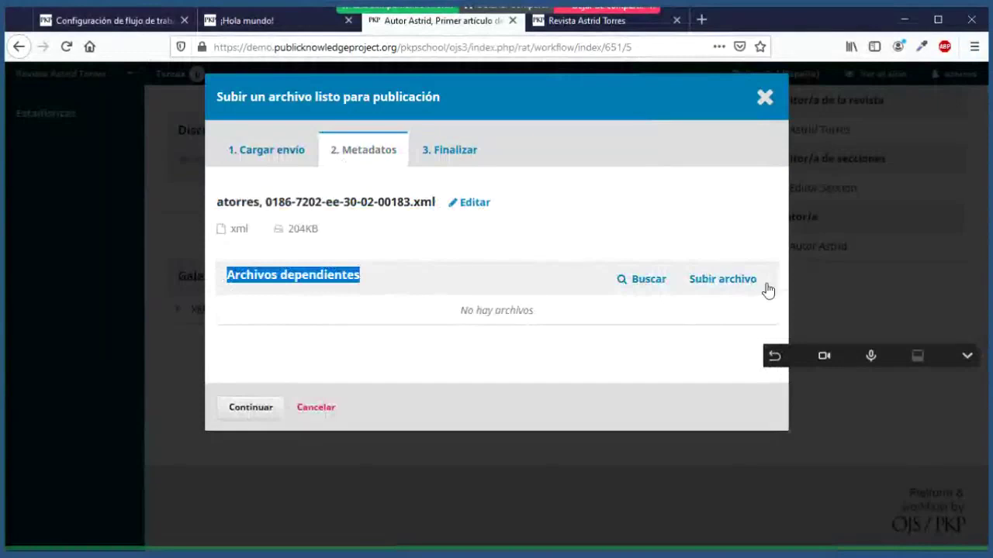
Add a dependent file to the XML galley as component Imagen, uploading 0186-7202-ee-30-02-00183-gf1.png from the scielo_package folder.
left_click(717, 281)
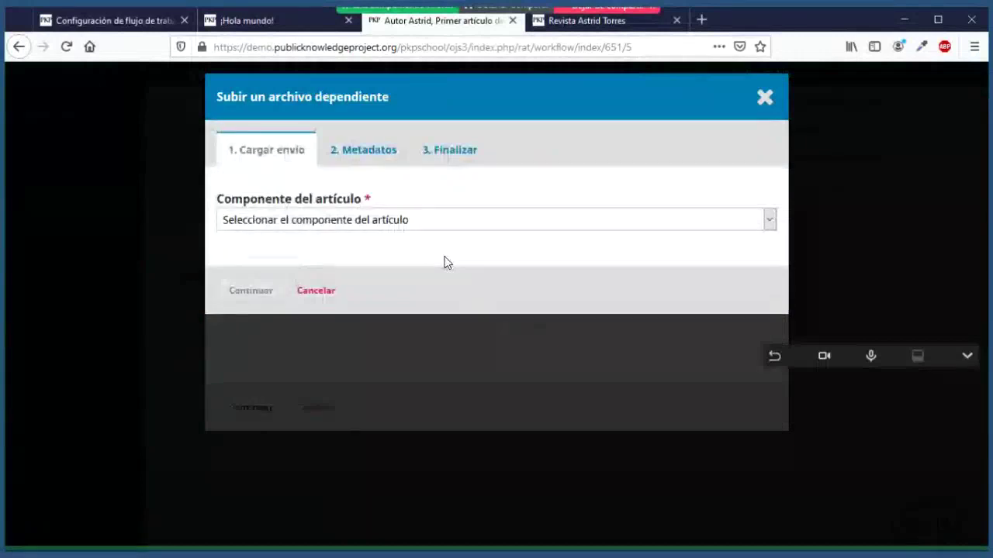
left_click(387, 221)
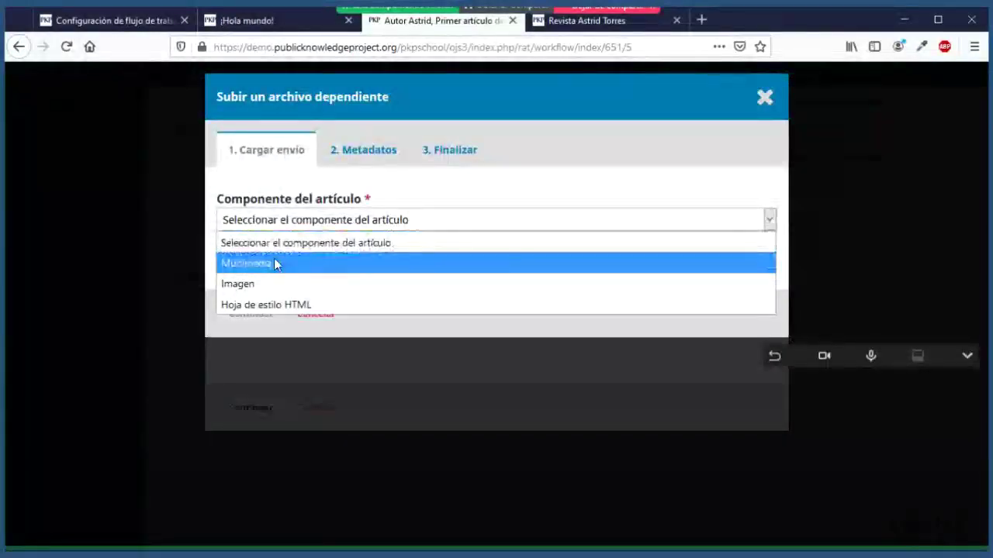
left_click(344, 292)
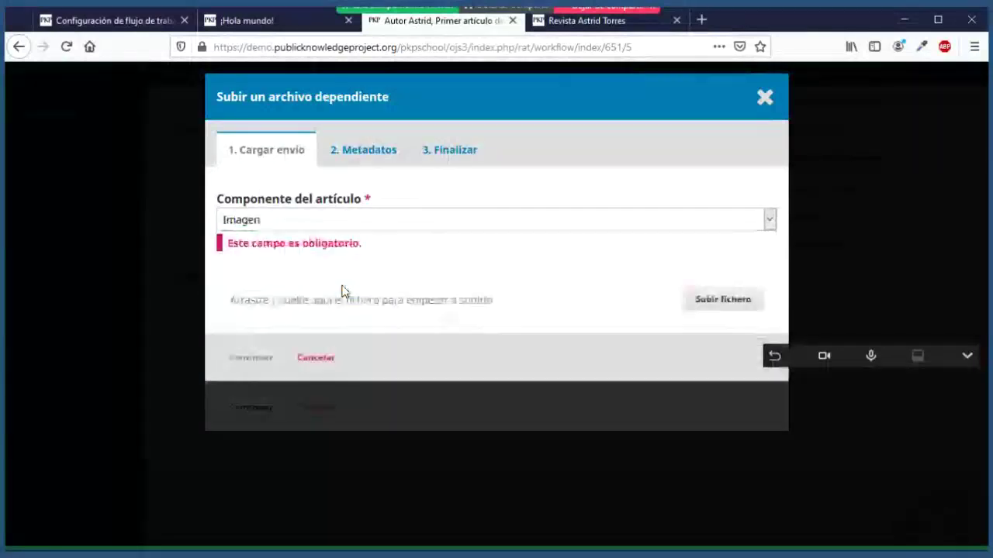
left_click(735, 287)
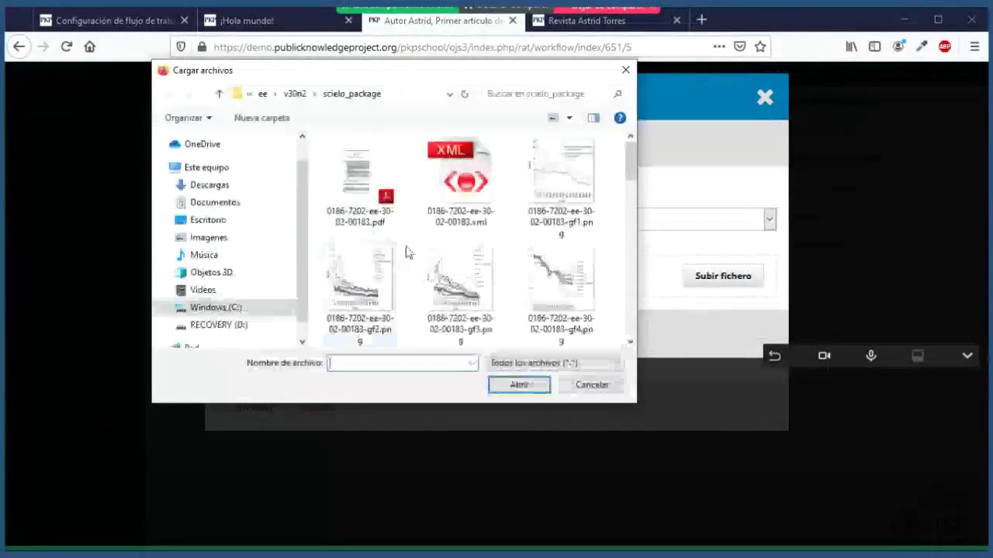
left_click(554, 190)
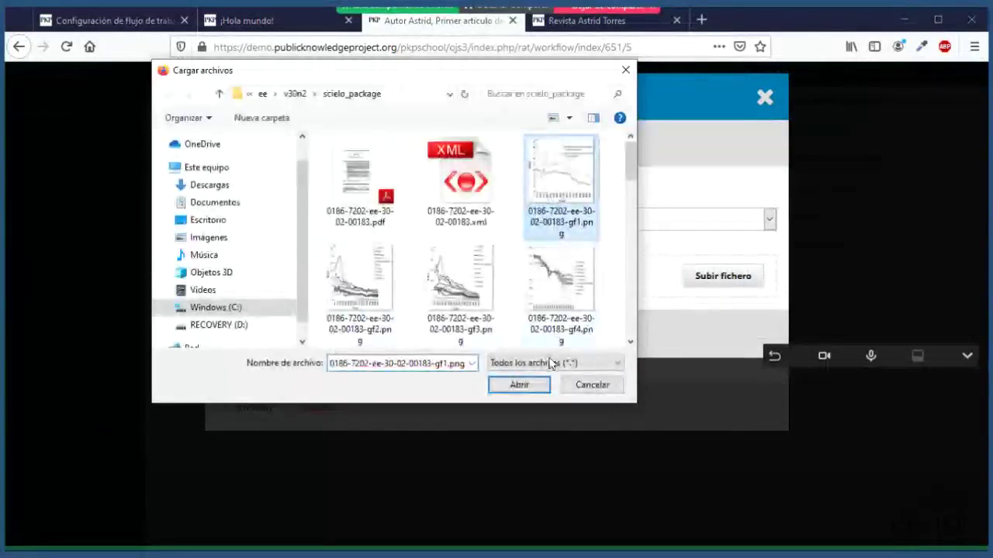
left_click(543, 388)
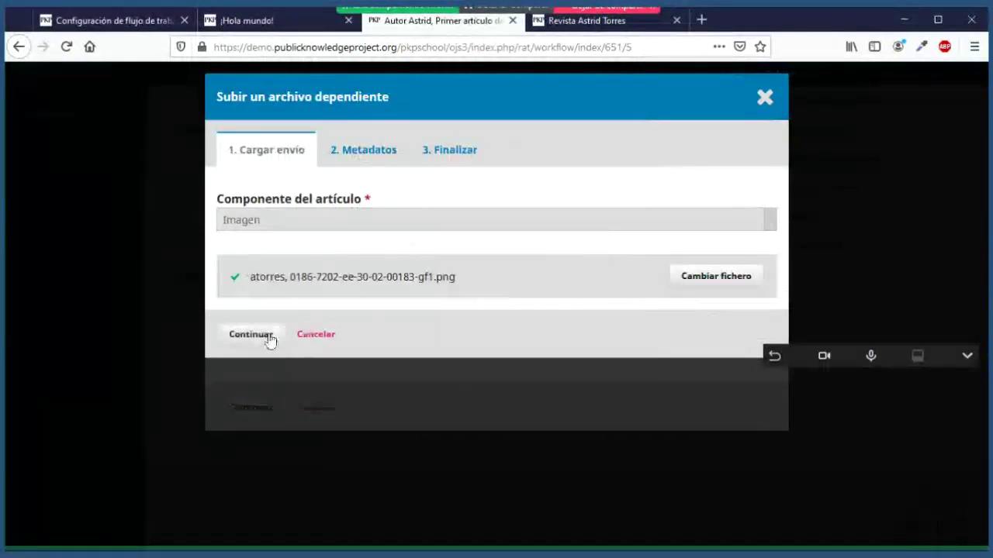
Review the image's title, credit and copyright owner metadata fields, and complete both the dependent image and XML galley uploads.
left_click(250, 335)
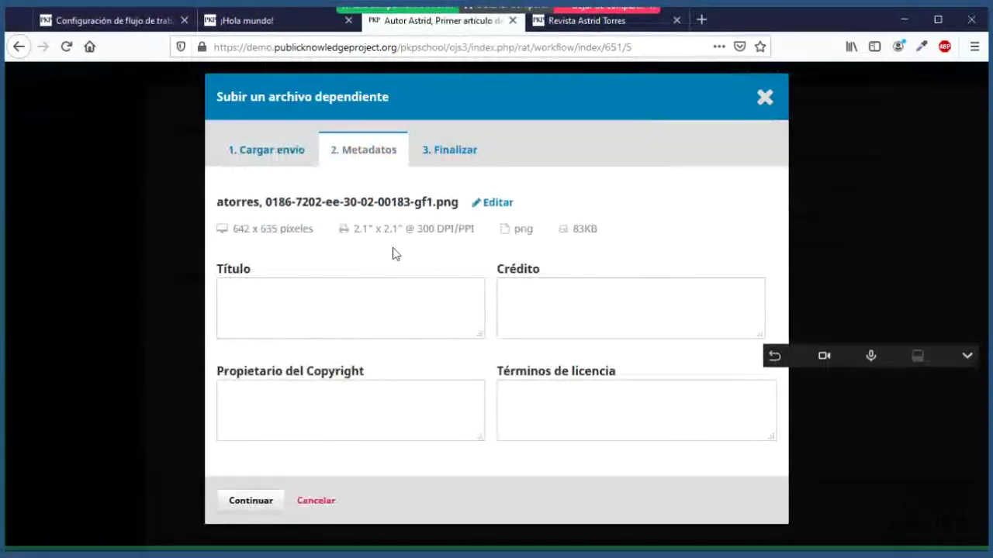
left_click_drag(256, 271, 224, 274)
left_click_drag(544, 272, 505, 278)
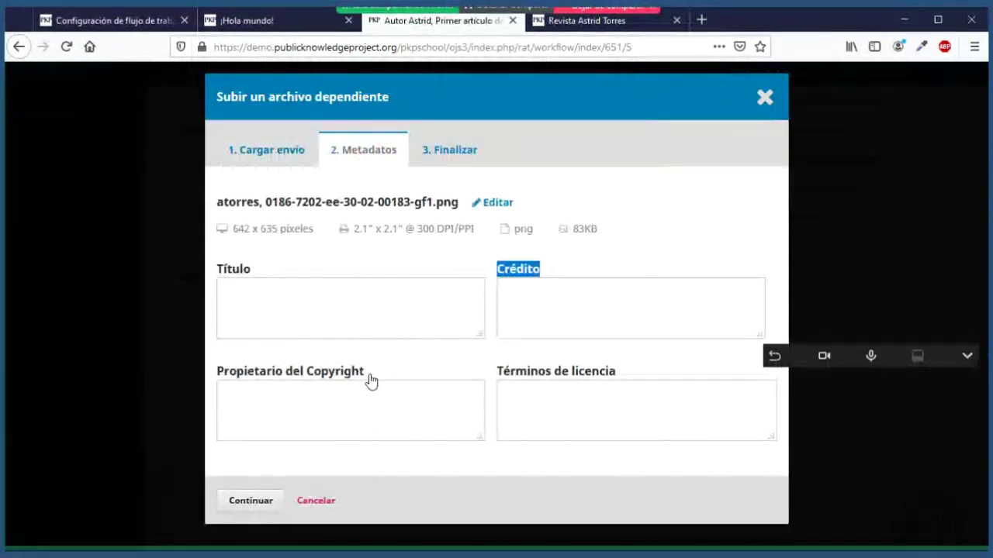
left_click_drag(370, 374, 284, 373)
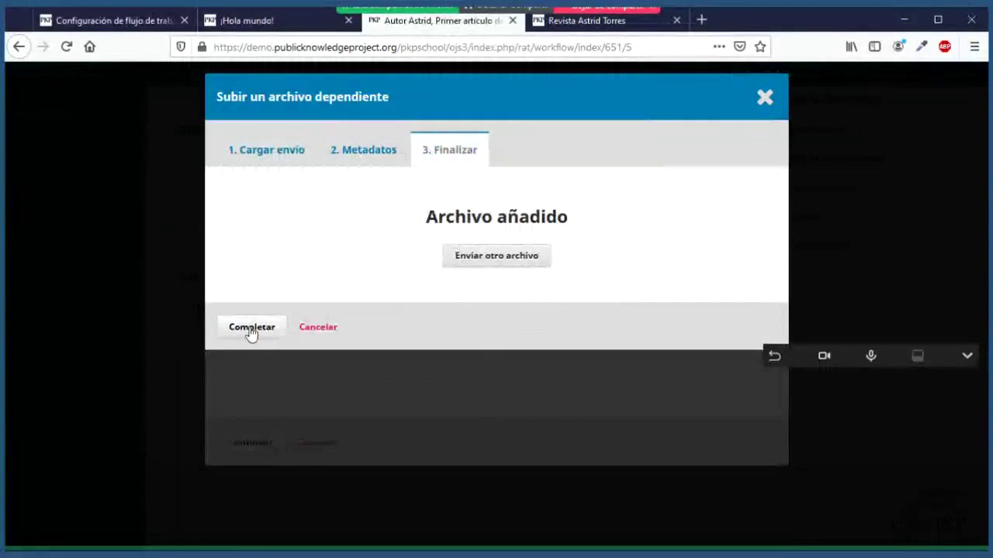
left_click(278, 328)
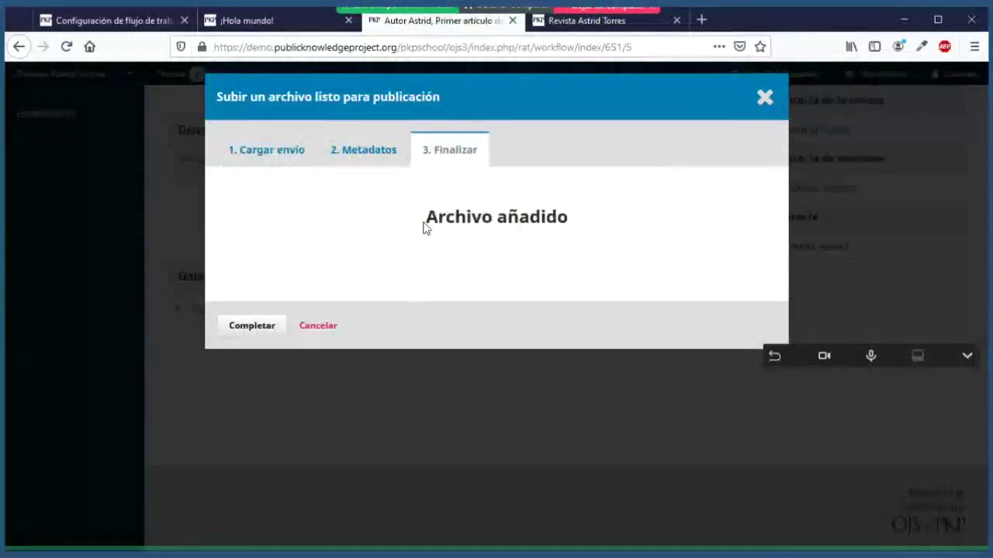
left_click(249, 327)
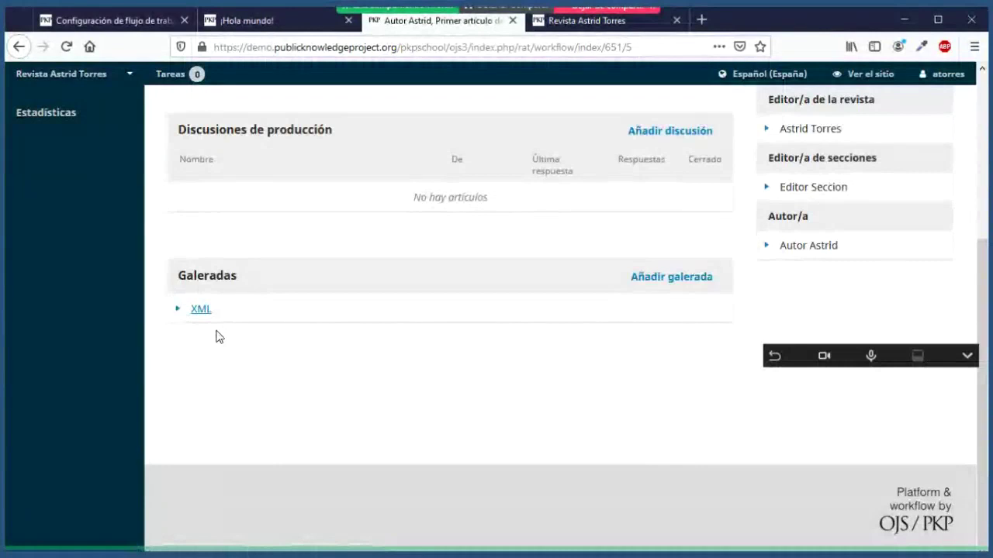
scroll(217, 336, "up", 4)
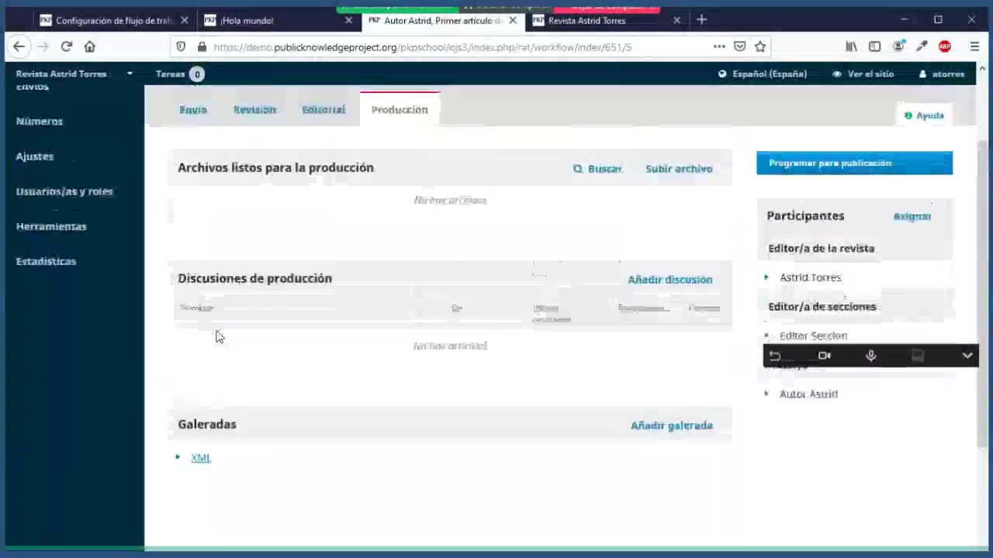